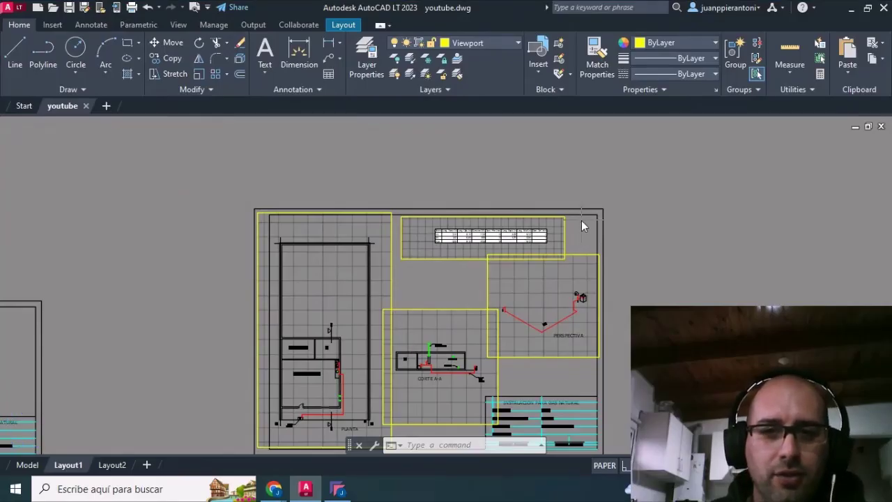
Zoom around Layout1 to get a close view of the pipe-sizing table with sections 1-A, 2-A and A-M
scroll(582, 220, "down", 2)
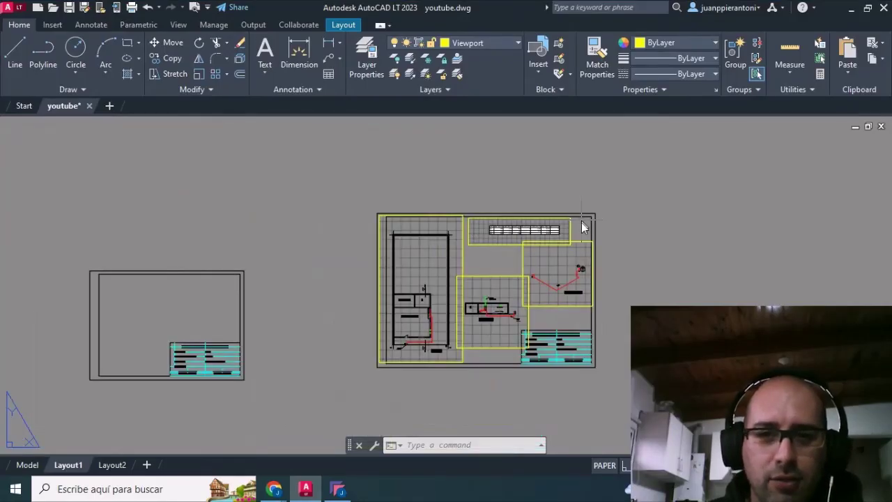
scroll(585, 293, "up", 2)
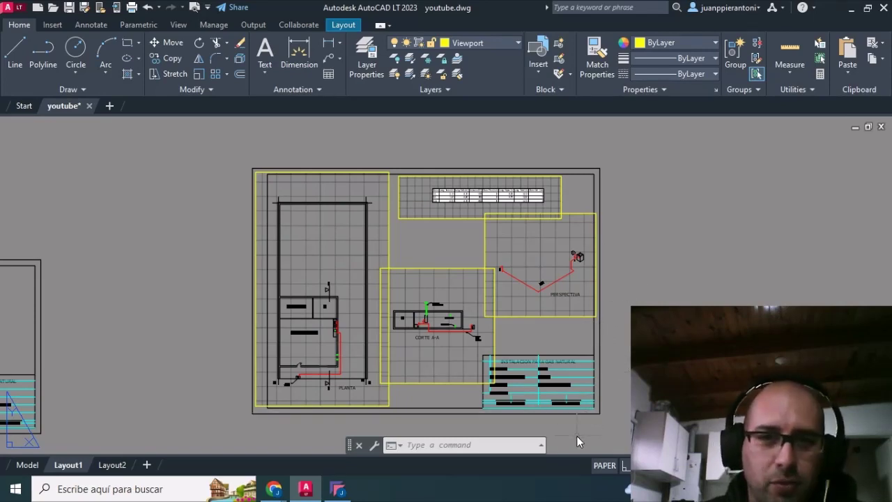
scroll(575, 425, "up", 2)
scroll(681, 265, "down", 2)
scroll(668, 275, "down", 2)
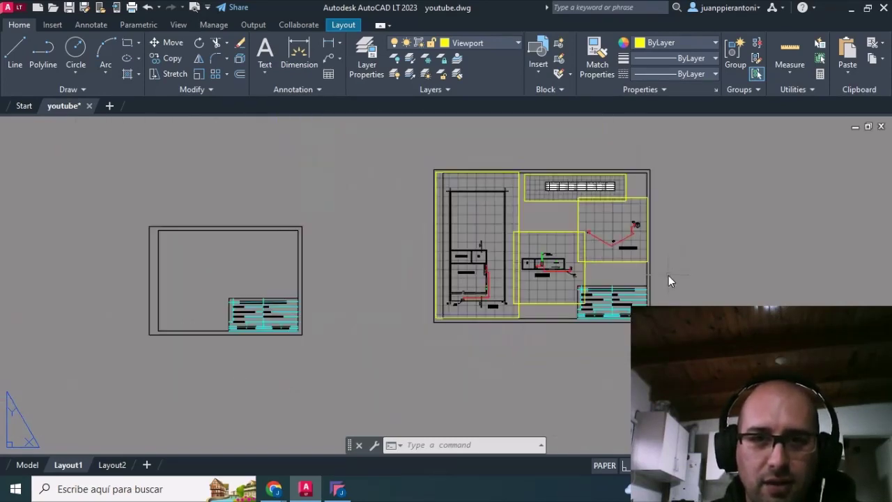
scroll(660, 204, "up", 2)
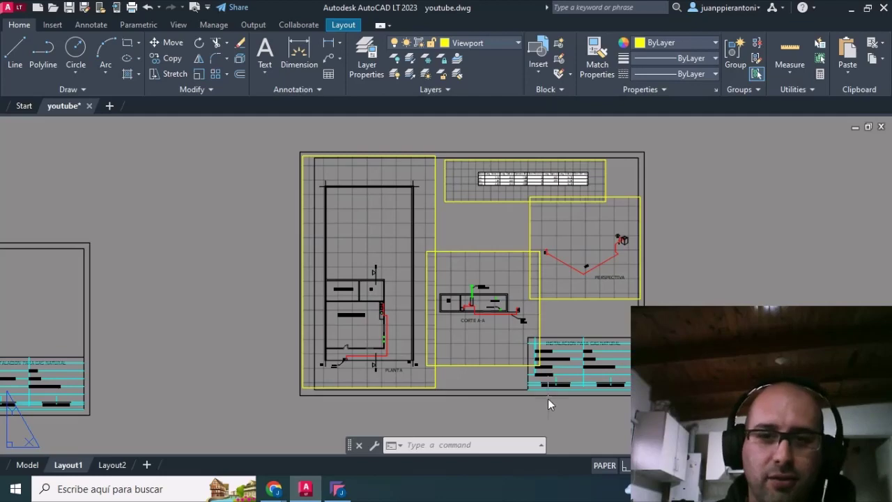
scroll(548, 399, "up", 3)
scroll(545, 380, "down", 2)
scroll(535, 335, "down", 1)
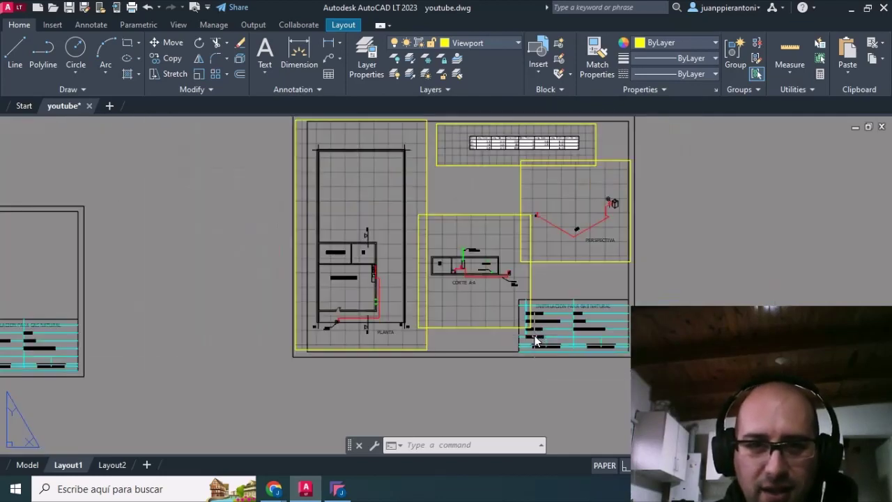
scroll(496, 262, "down", 2)
scroll(467, 174, "up", 2)
scroll(474, 223, "up", 2)
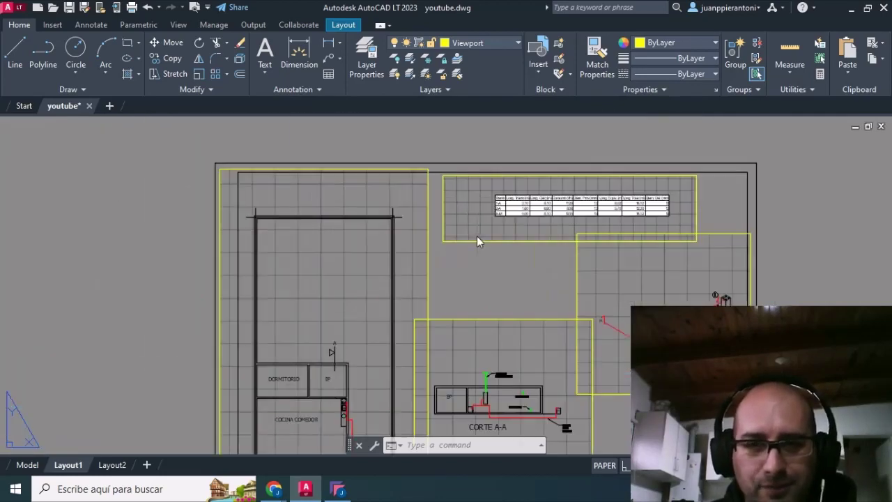
scroll(477, 235, "down", 2)
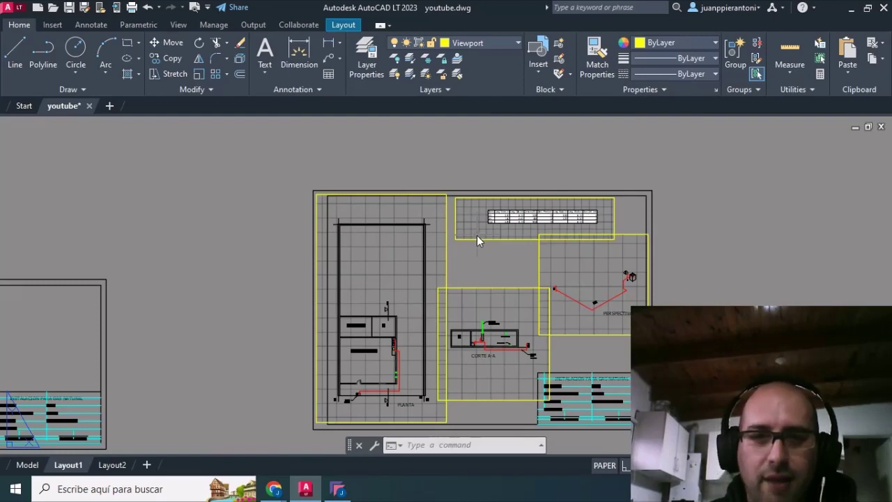
scroll(477, 237, "down", 2)
scroll(478, 288, "up", 2)
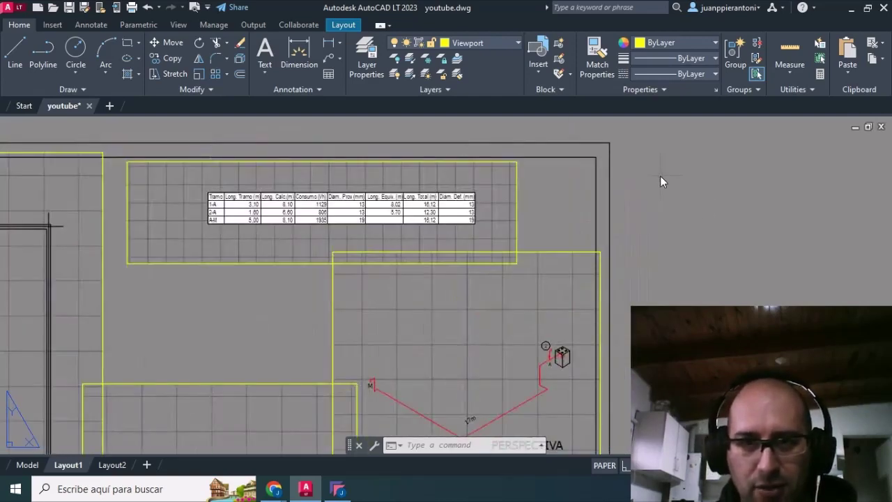
Enter the top table viewport, try wheel zooming, then return to the paper sheet
double_click(444, 184)
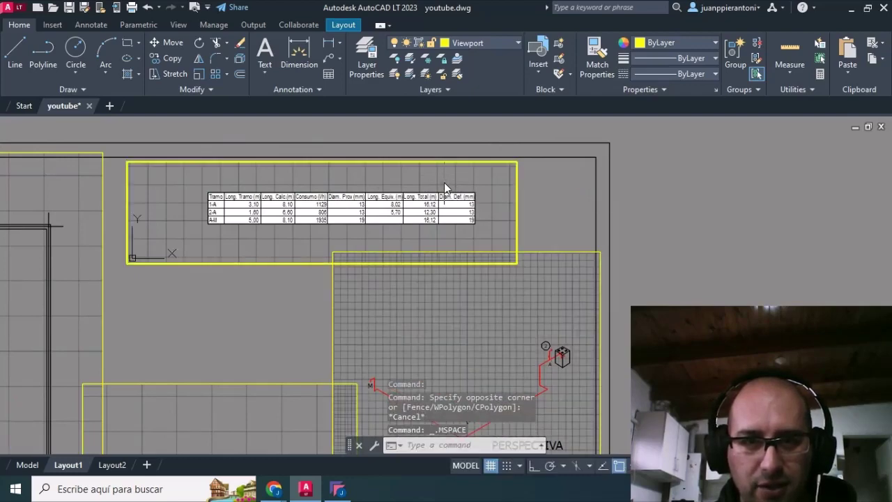
scroll(444, 182, "up", 3)
scroll(444, 182, "down", 5)
double_click(444, 182)
scroll(444, 182, "up", 4)
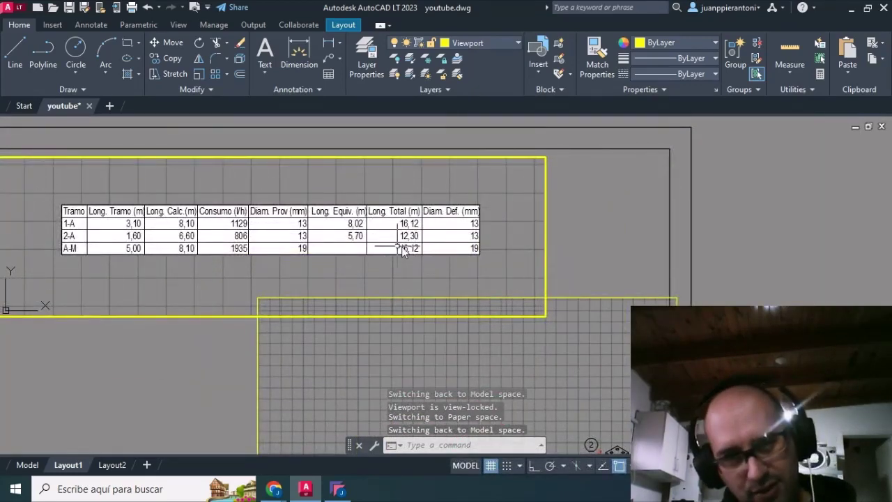
scroll(496, 271, "down", 2)
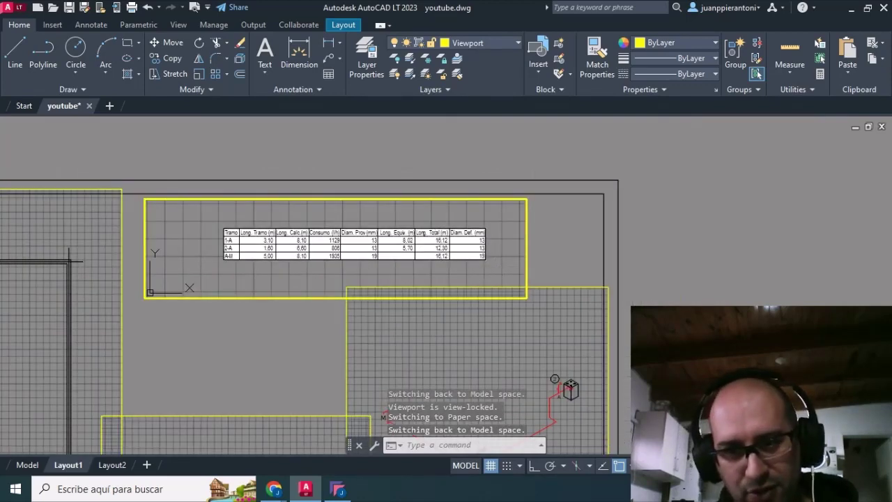
scroll(491, 233, "up", 2)
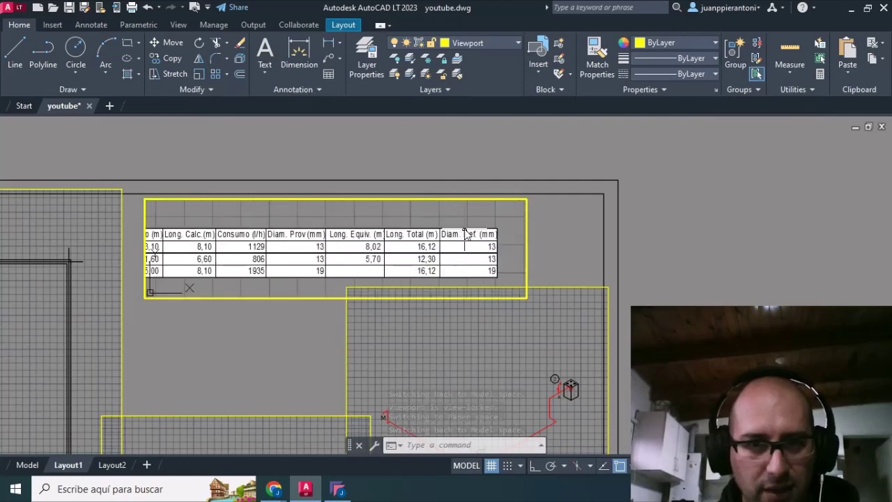
scroll(465, 235, "down", 2)
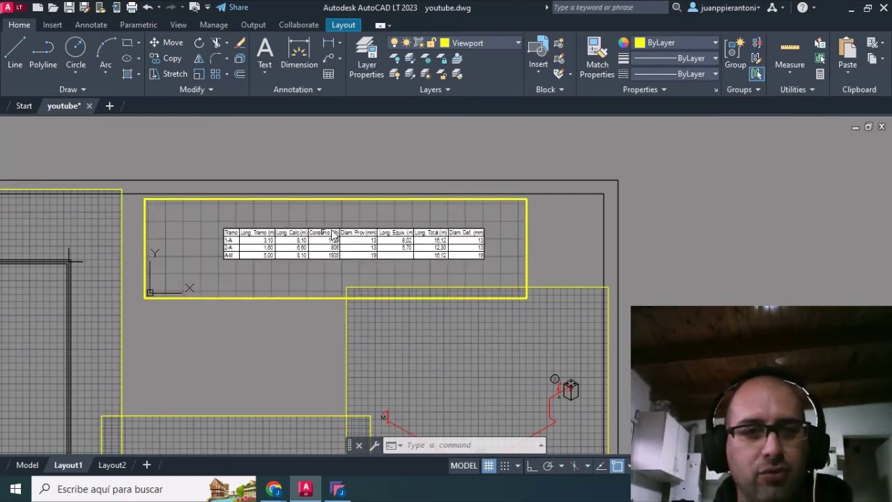
double_click(633, 193)
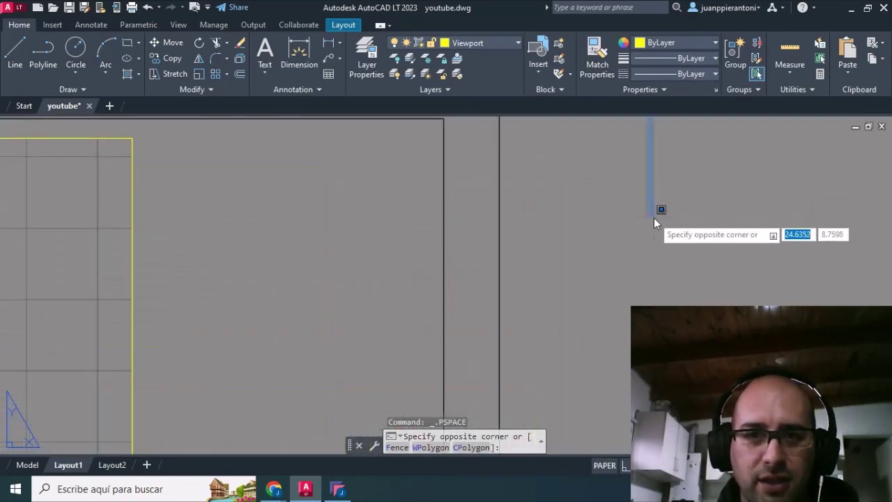
scroll(654, 217, "down", 4)
scroll(654, 219, "up", 1)
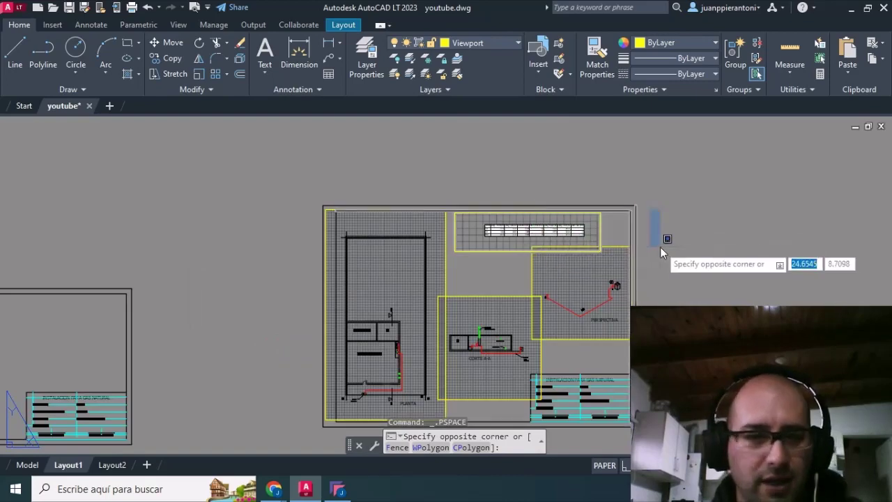
key("Escape")
scroll(582, 237, "up", 2)
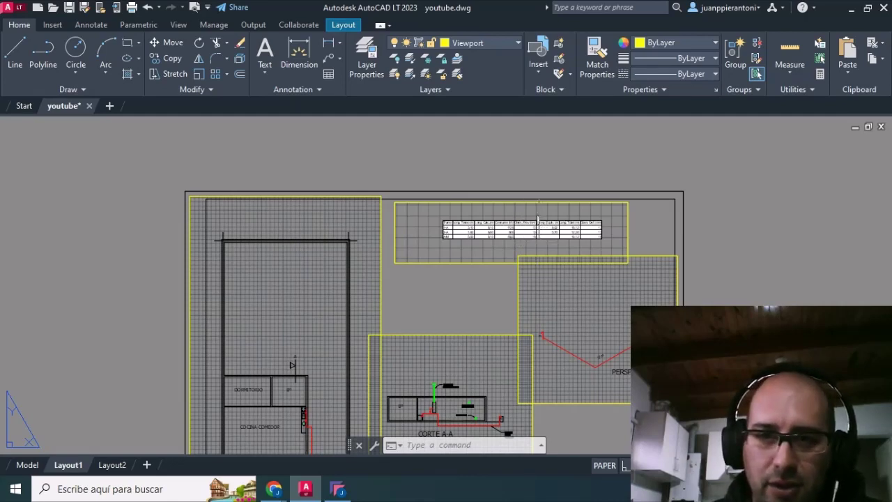
scroll(430, 237, "up", 2)
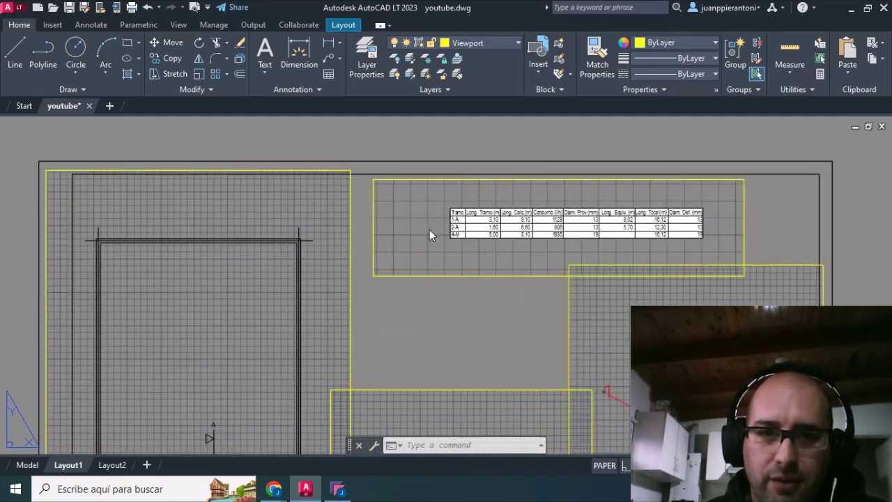
Re-enter the table viewport and drag-zoom upward so the pipe-sizing table appears larger
double_click(430, 227)
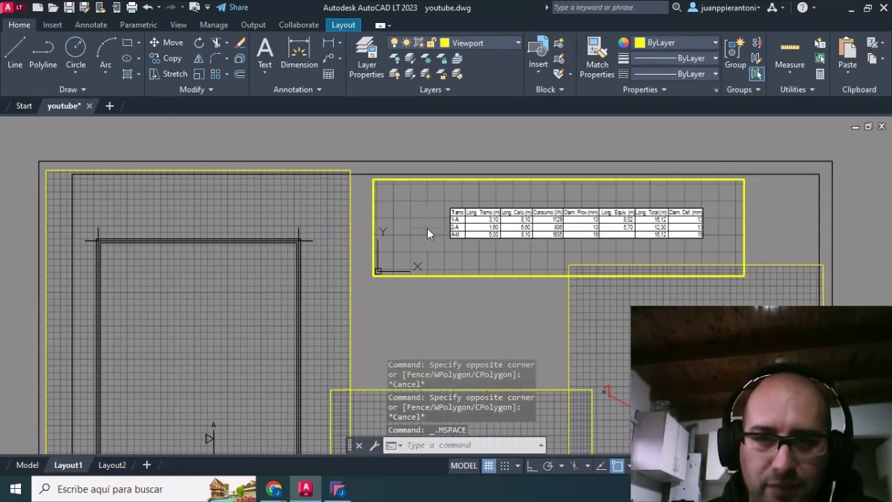
scroll(428, 228, "up", 1)
scroll(427, 229, "down", 1)
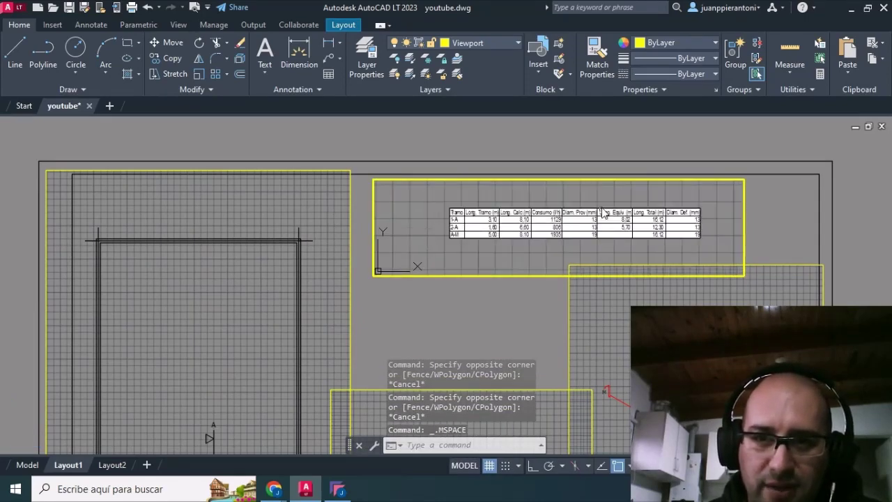
scroll(603, 202, "up", 1)
scroll(602, 202, "down", 1)
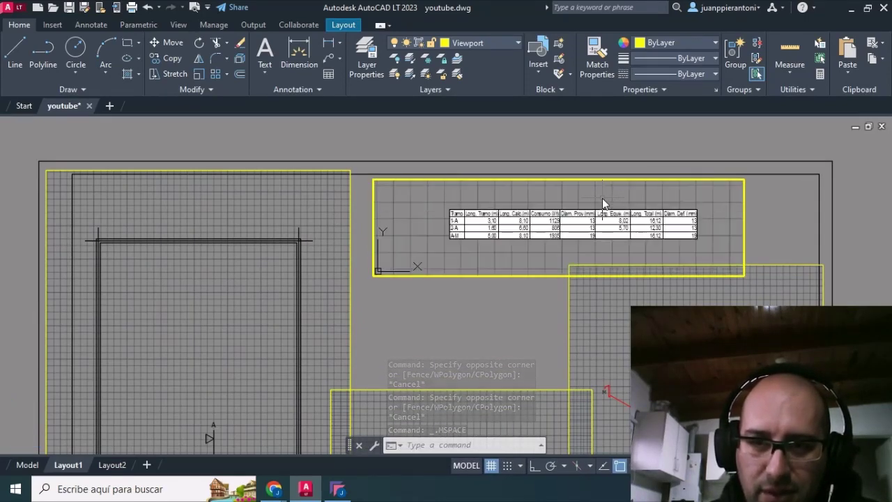
scroll(603, 200, "up", 2)
scroll(603, 202, "down", 2)
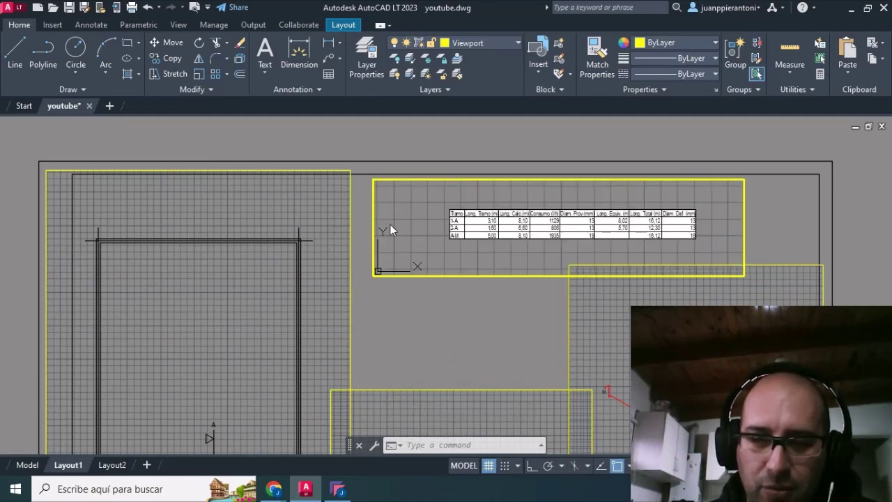
right_click(418, 221)
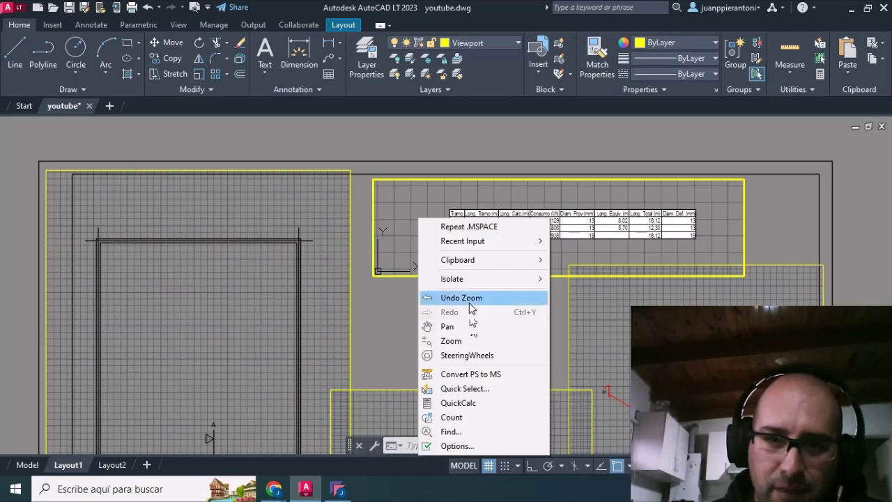
left_click(466, 345)
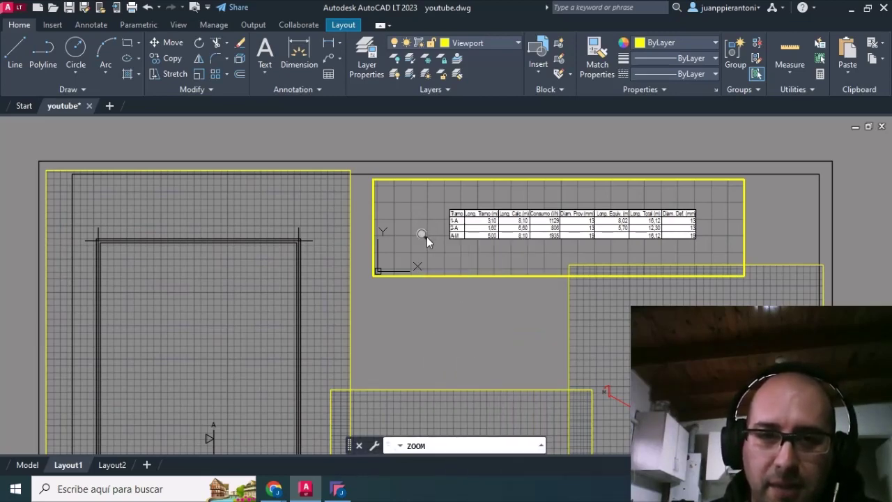
left_click_drag(426, 249, 425, 152)
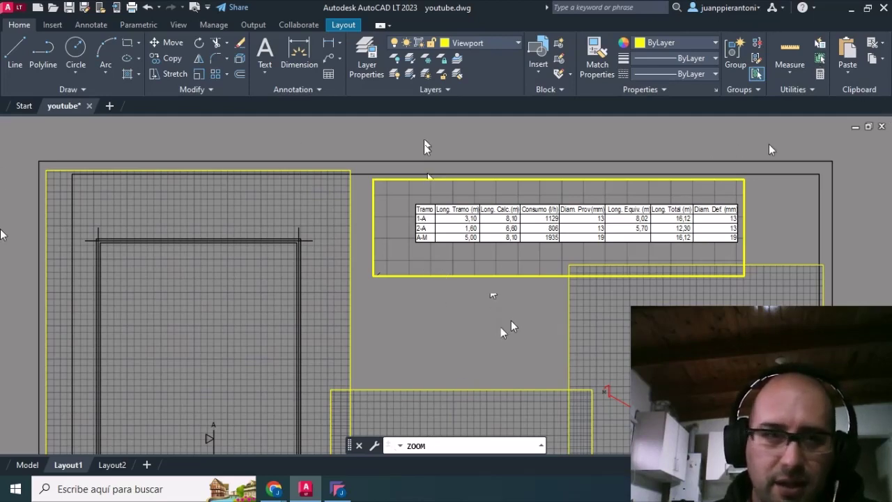
End the realtime zoom and check the enlarged table view
key("Return")
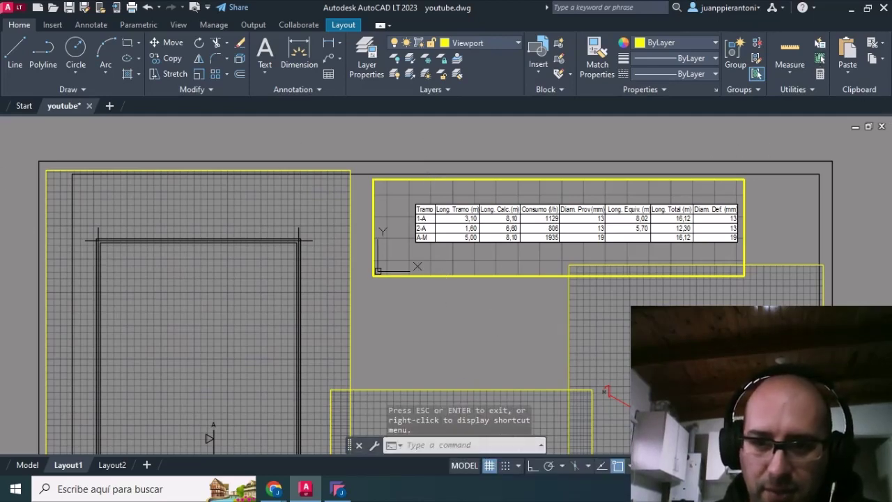
scroll(629, 300, "down", 5)
scroll(629, 297, "up", 2)
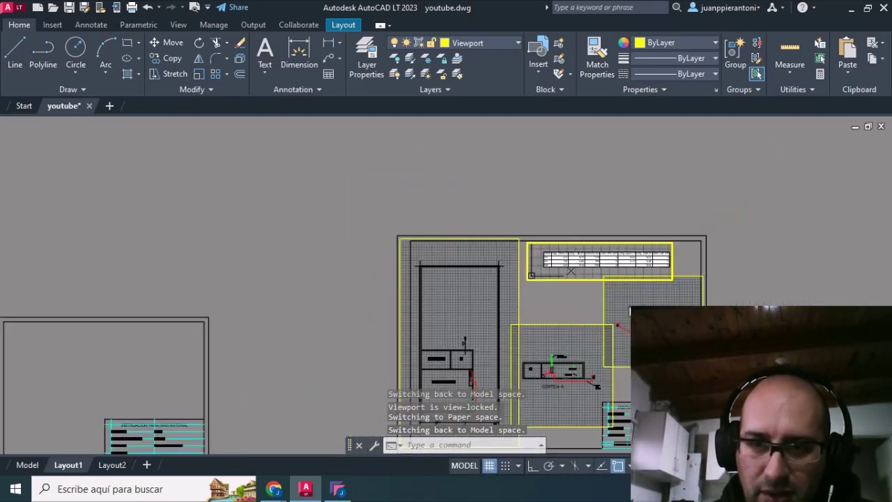
scroll(630, 314, "up", 4)
scroll(630, 314, "down", 2)
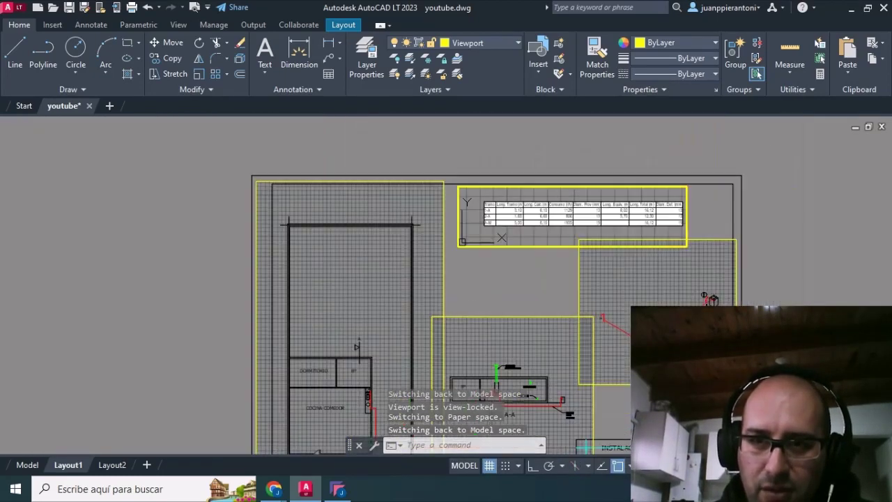
scroll(475, 187, "up", 2)
scroll(500, 242, "down", 2)
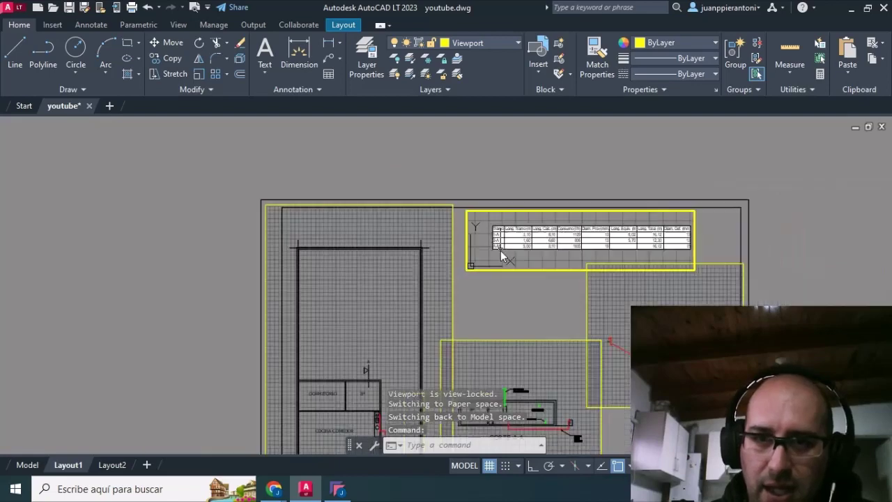
Select the table viewport frame and stretch its top-right corner to widen it rightward
double_click(700, 228)
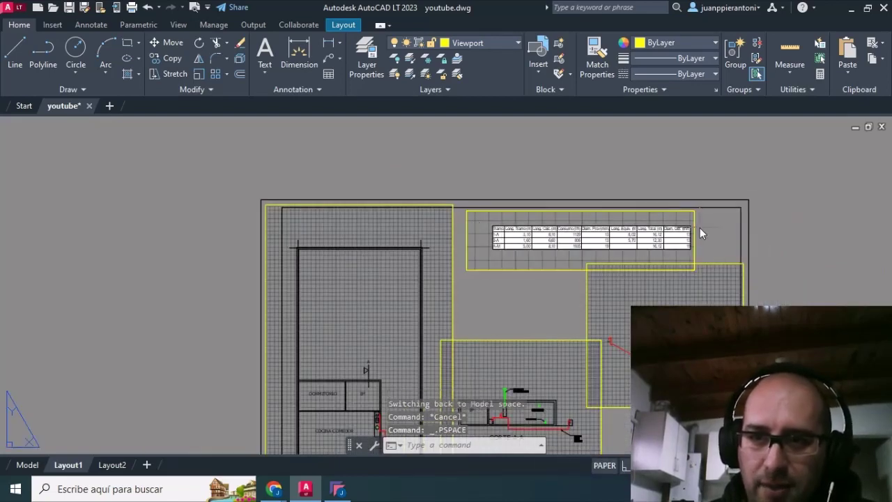
left_click(696, 220)
left_click(694, 211)
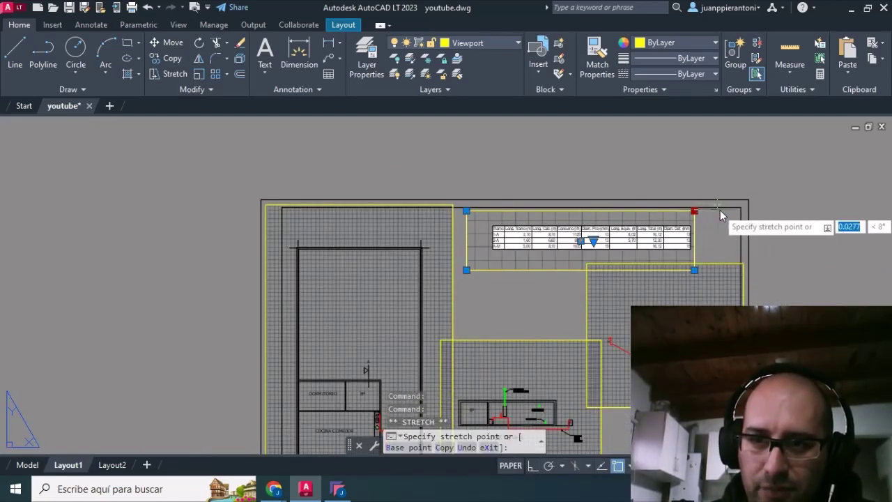
left_click(723, 216)
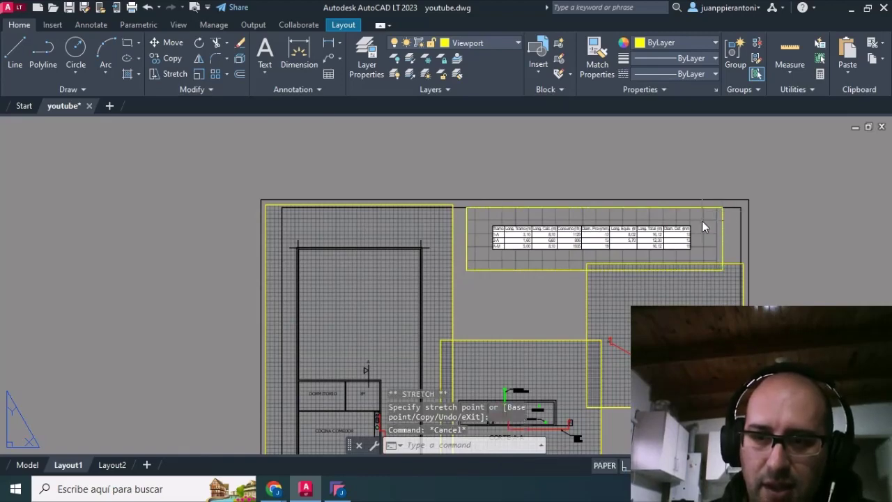
left_click(702, 221)
Zoom further inside the table viewport until the table spans nearly its full width
double_click(702, 221)
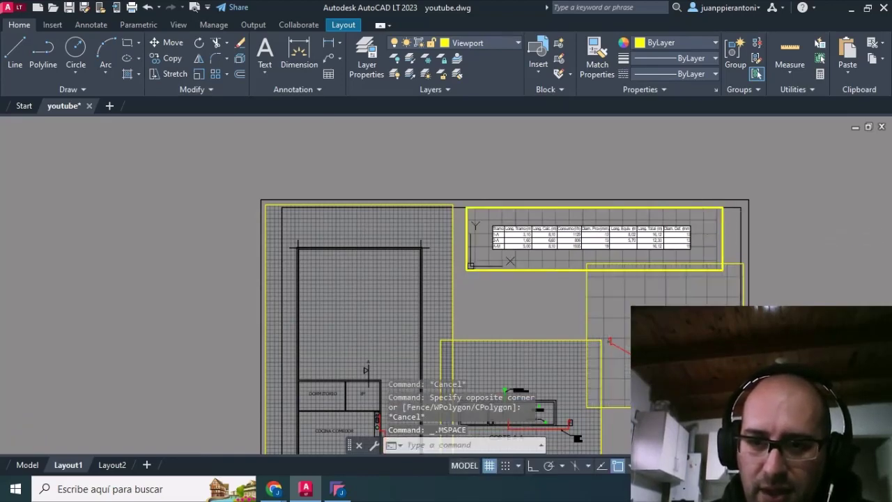
right_click(586, 221)
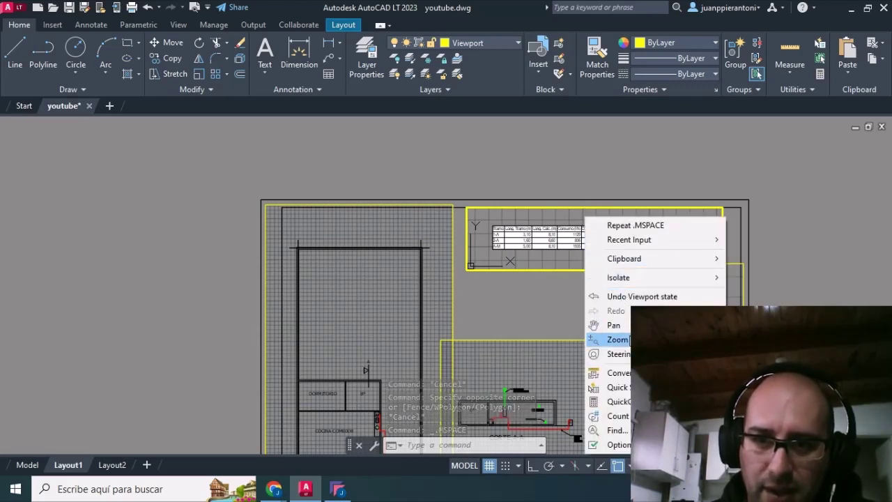
left_click(618, 339)
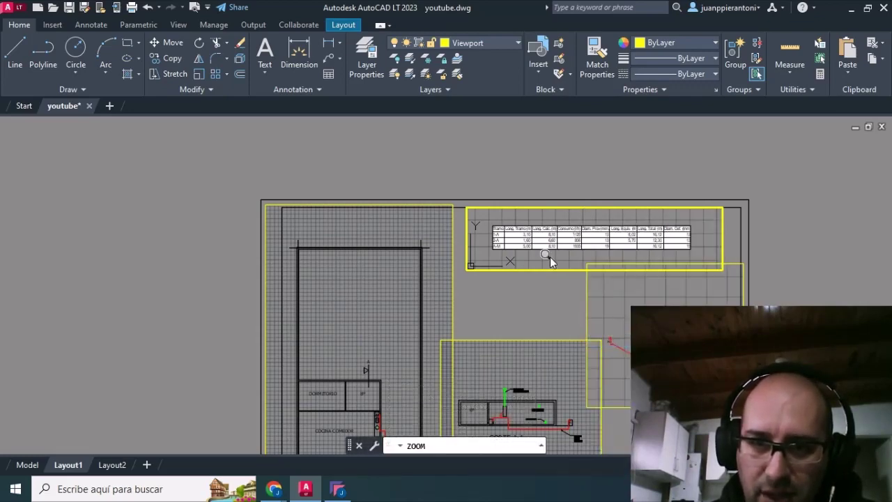
left_click_drag(550, 256, 548, 187)
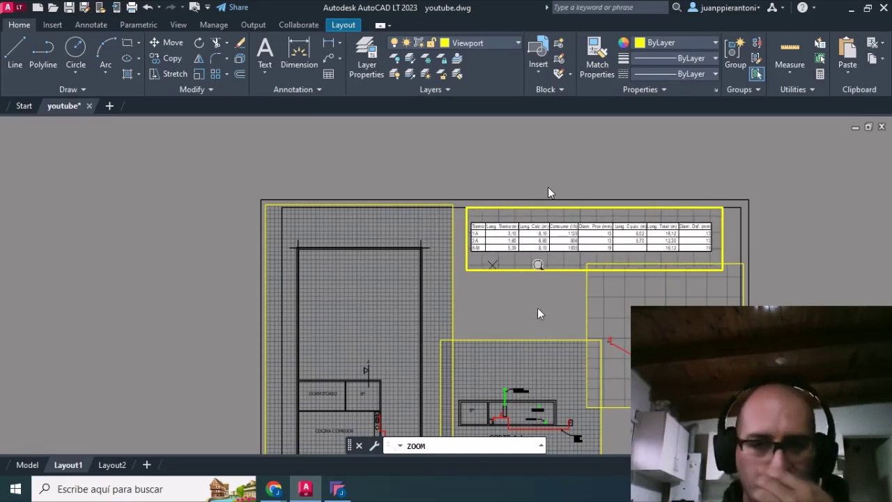
key("Escape")
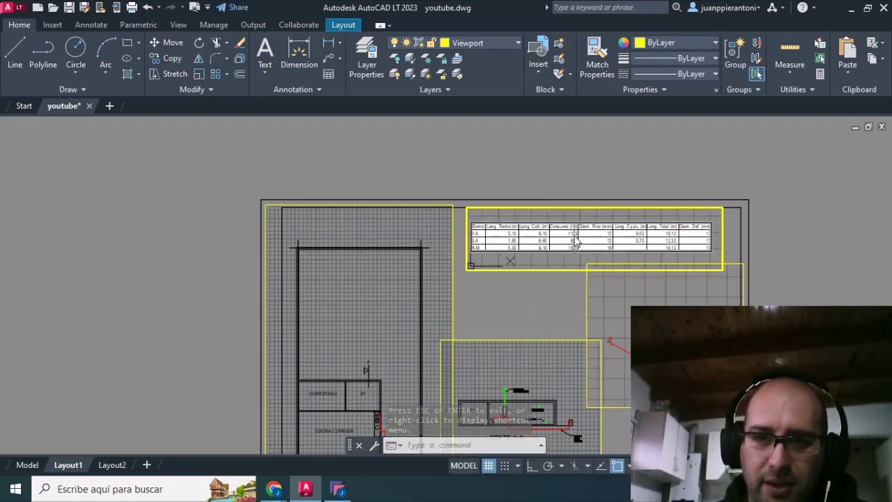
scroll(576, 239, "down", 3)
scroll(576, 239, "up", 6)
scroll(576, 239, "up", 4)
scroll(576, 239, "down", 4)
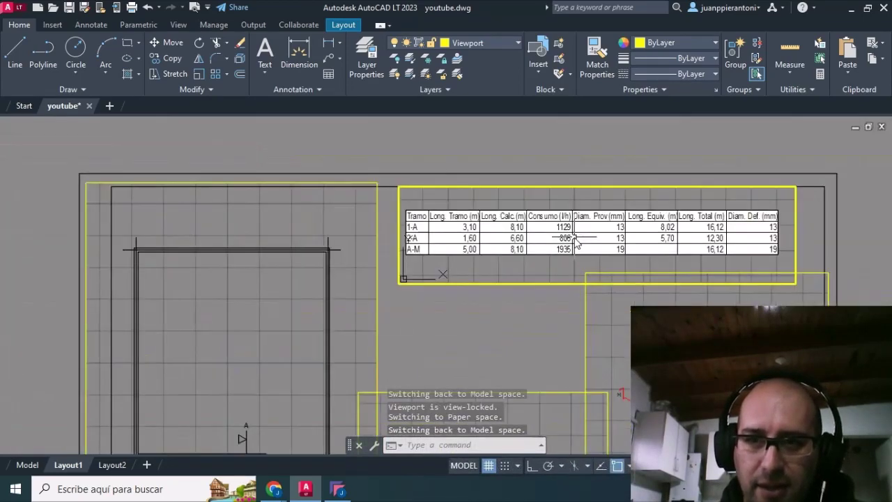
scroll(576, 239, "down", 2)
scroll(576, 239, "down", 2)
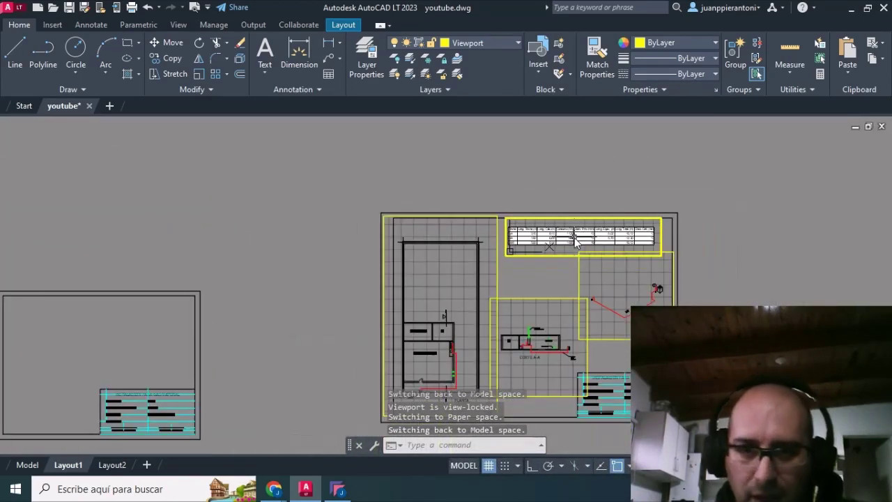
scroll(578, 264, "down", 2)
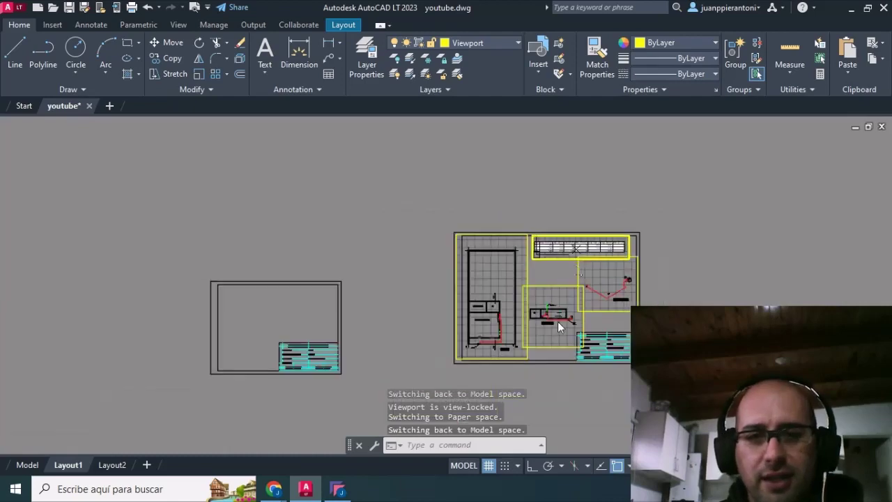
scroll(557, 328, "up", 2)
scroll(559, 331, "up", 2)
scroll(560, 237, "down", 2)
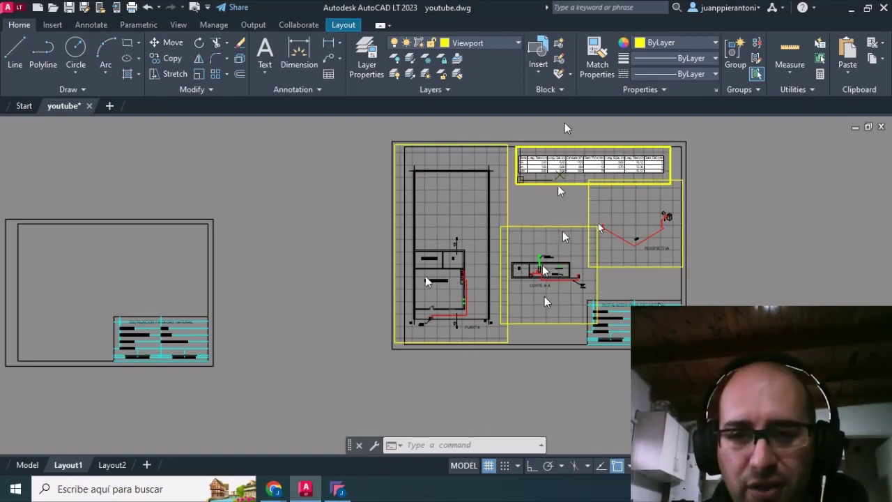
scroll(542, 278, "up", 7)
scroll(542, 278, "down", 3)
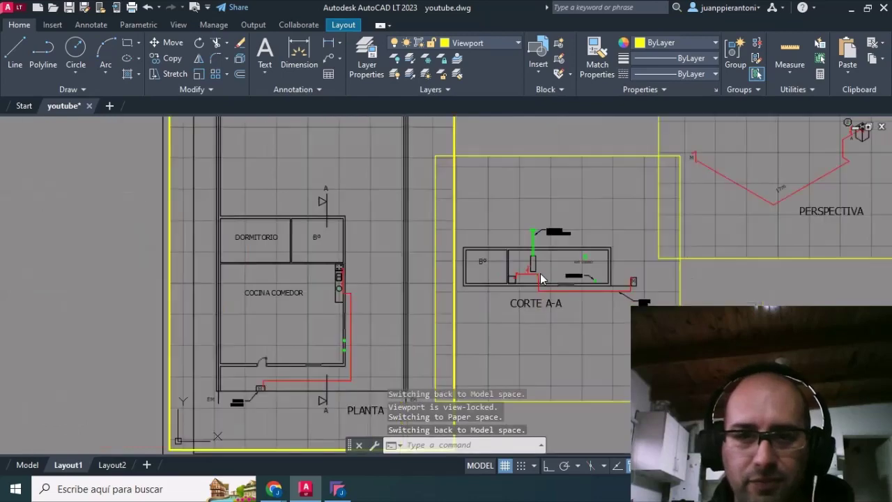
scroll(541, 278, "down", 3)
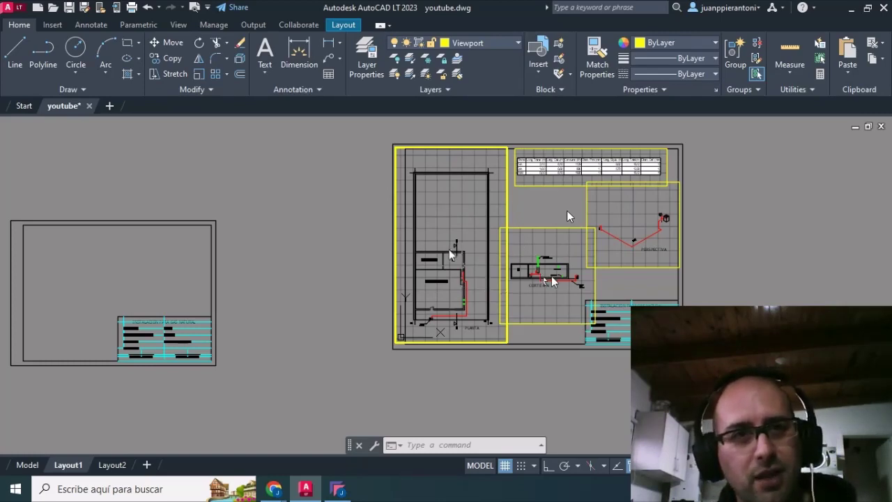
Plot Layout1 as a single sheet with the <Previous plot> page setup on DWG To PDF.pc3
left_click(136, 10)
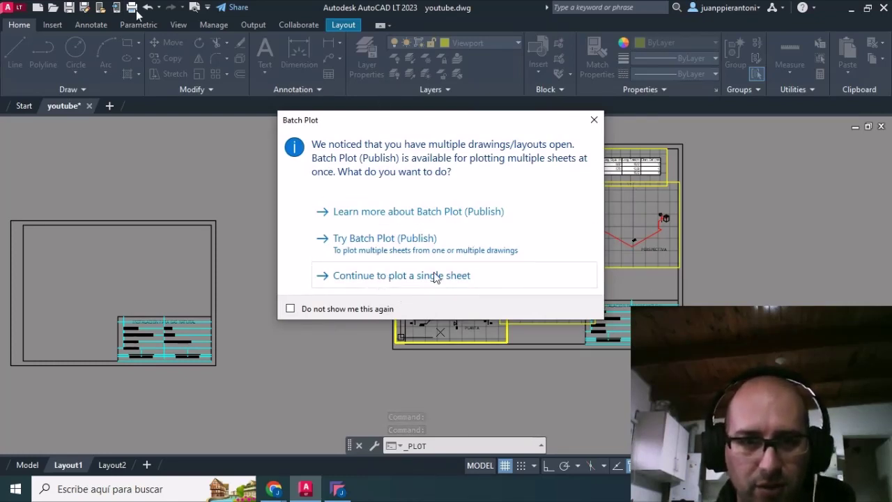
left_click(468, 283)
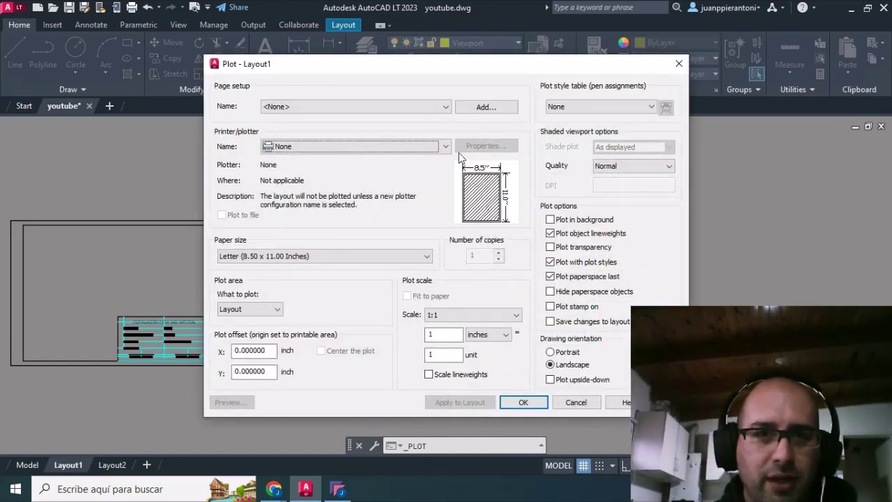
left_click(412, 108)
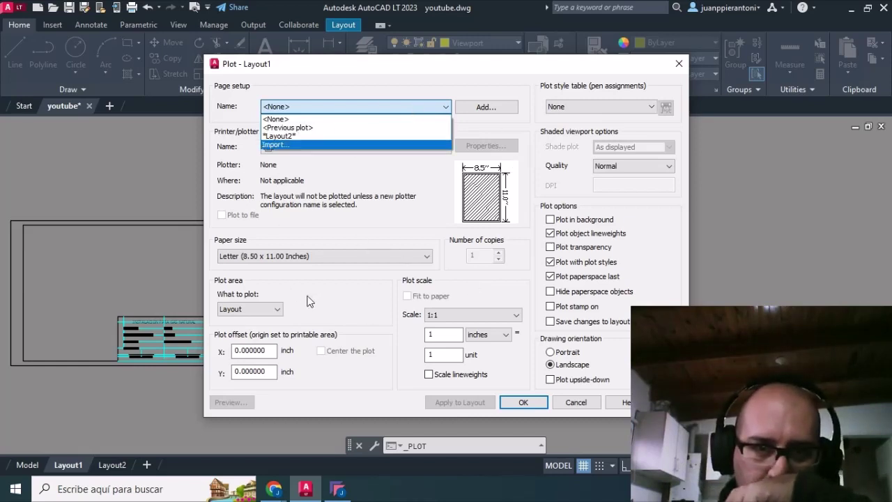
left_click(354, 128)
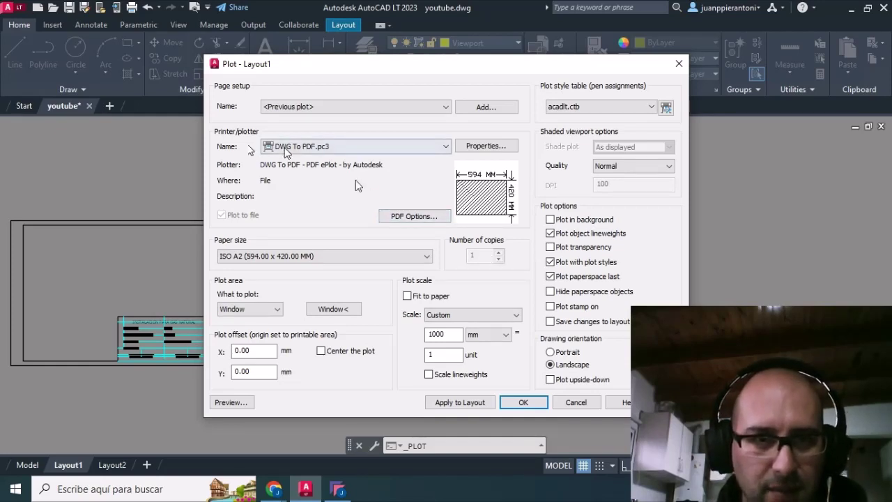
left_click(405, 147)
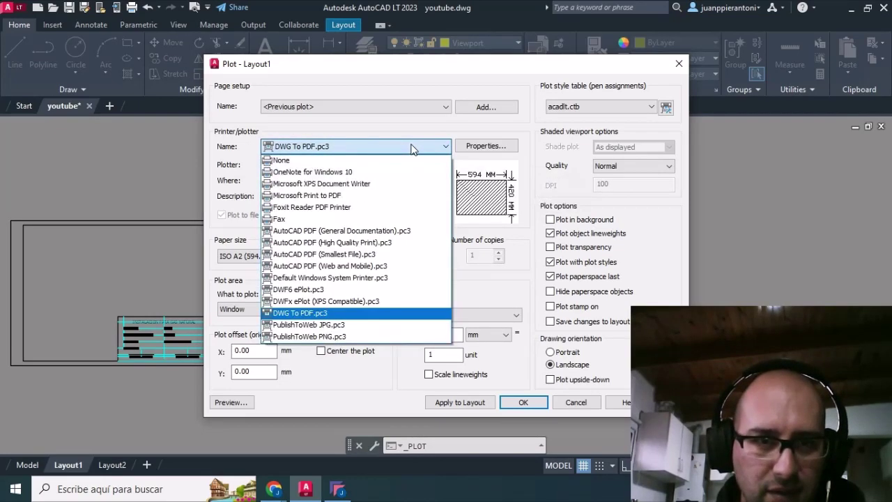
left_click(413, 147)
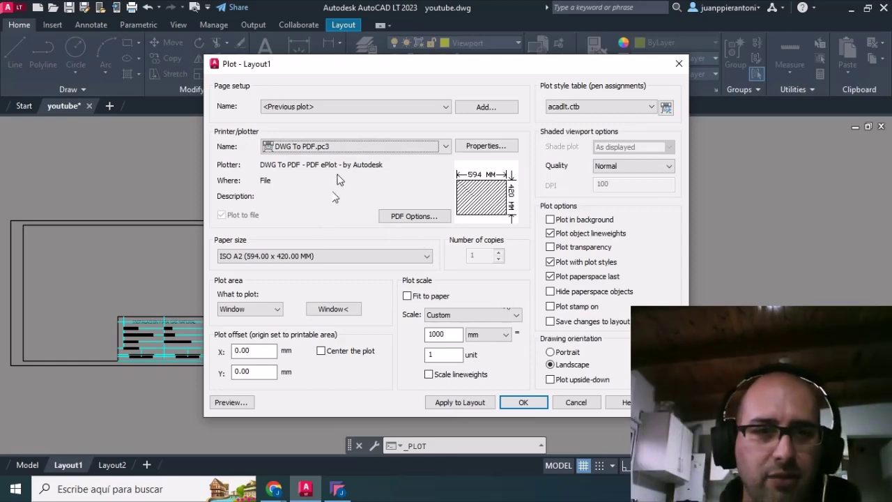
Move the Plot dialog aside and back to inspect the layout behind it
mouse_move(402, 70)
left_mouse_down()
mouse_move(101, 212)
mouse_move(302, 349)
mouse_move(335, 360)
left_mouse_up()
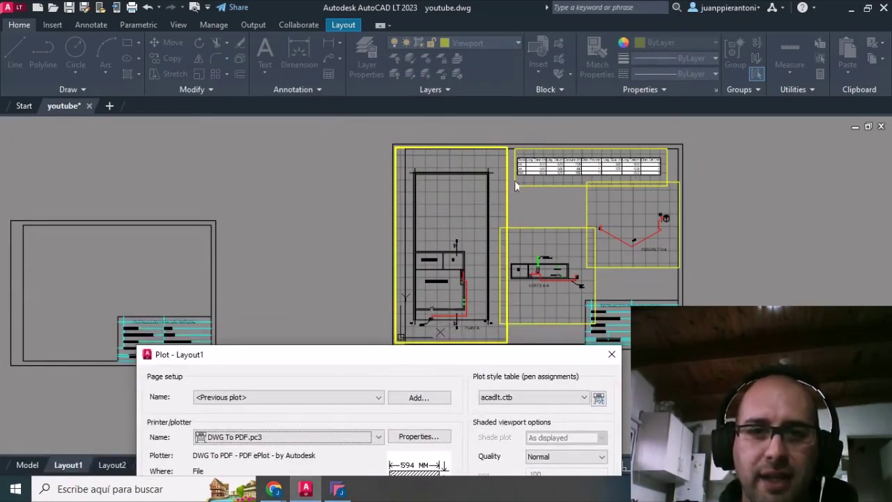
left_click_drag(432, 357, 473, 53)
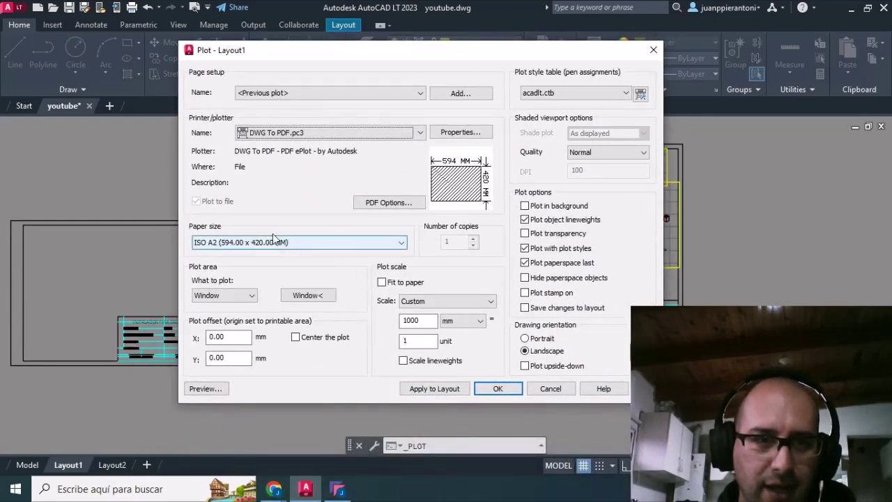
left_click_drag(379, 53, 604, 57)
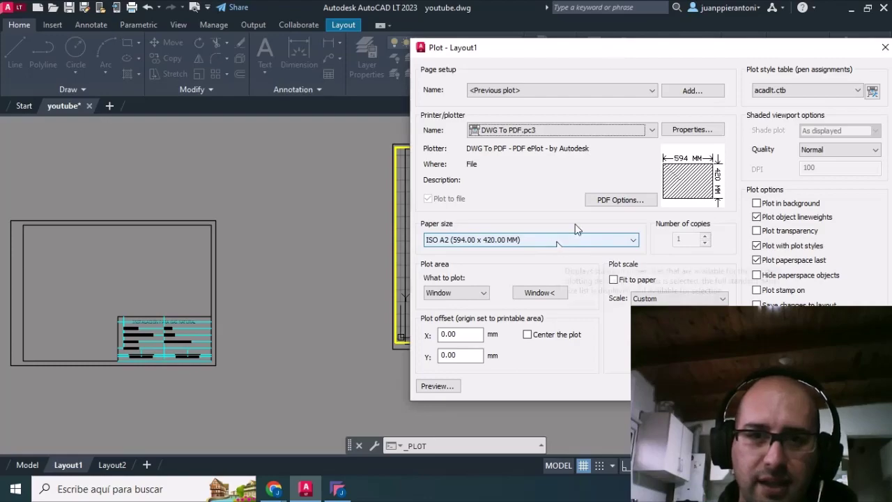
left_click_drag(683, 56, 440, 50)
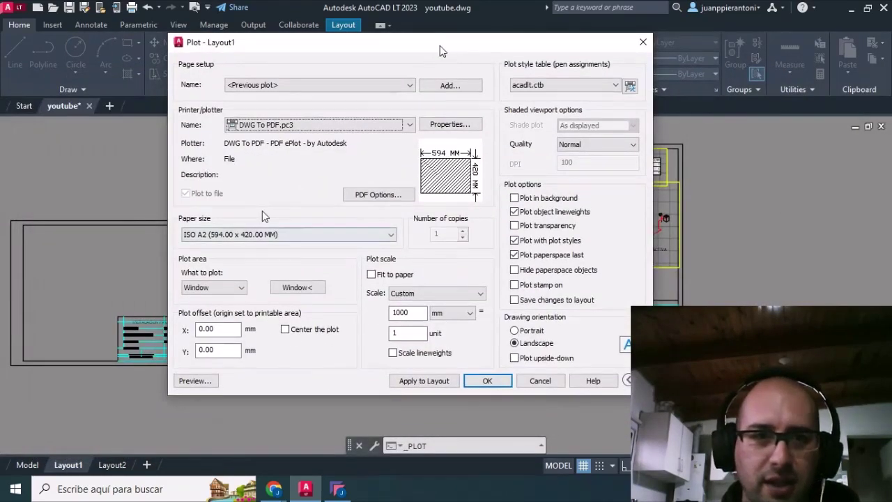
Browse the paper size list to ISO A2 (594.00 x 420.00 MM)
left_click(289, 236)
scroll(298, 310, "up", 8)
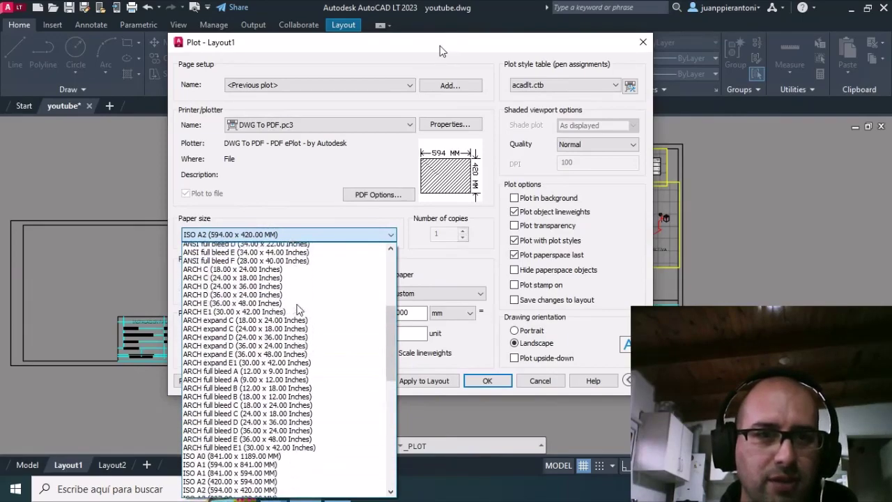
scroll(298, 310, "up", 5)
scroll(298, 310, "down", 5)
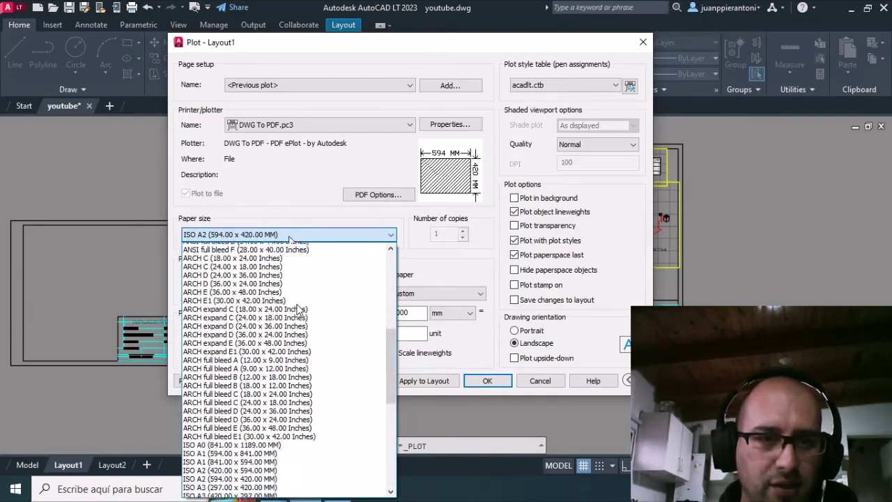
scroll(298, 310, "down", 6)
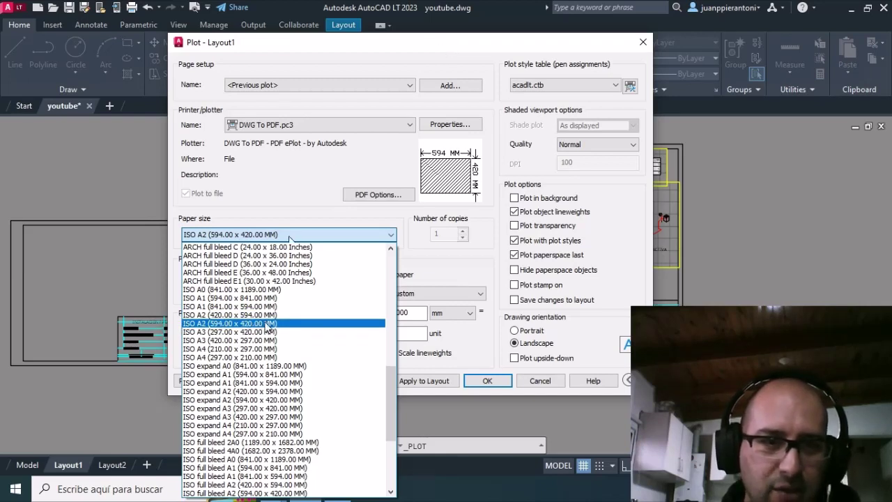
Keep ISO A2 paper, set the plot area to Window, and begin picking the window
left_click(268, 326)
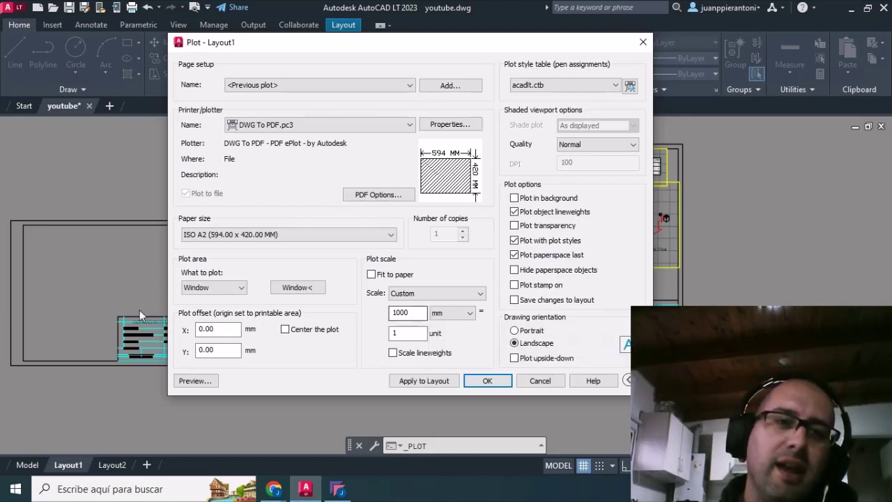
left_click(240, 290)
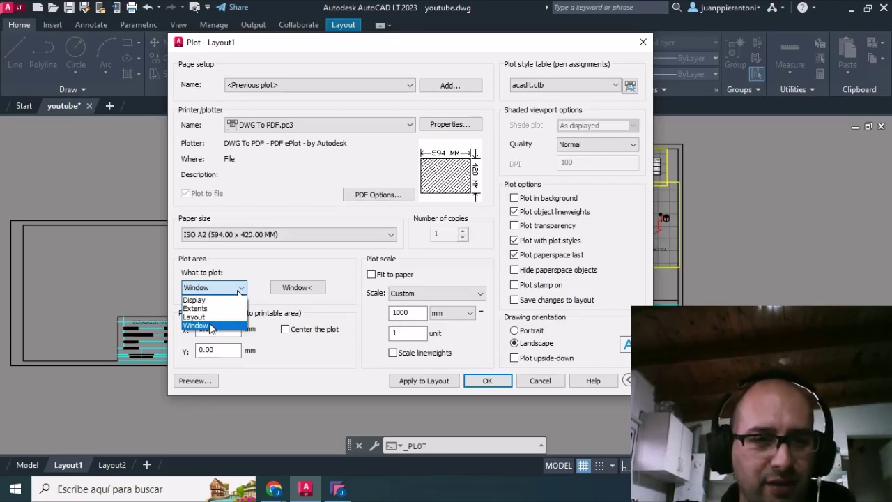
left_click(212, 327)
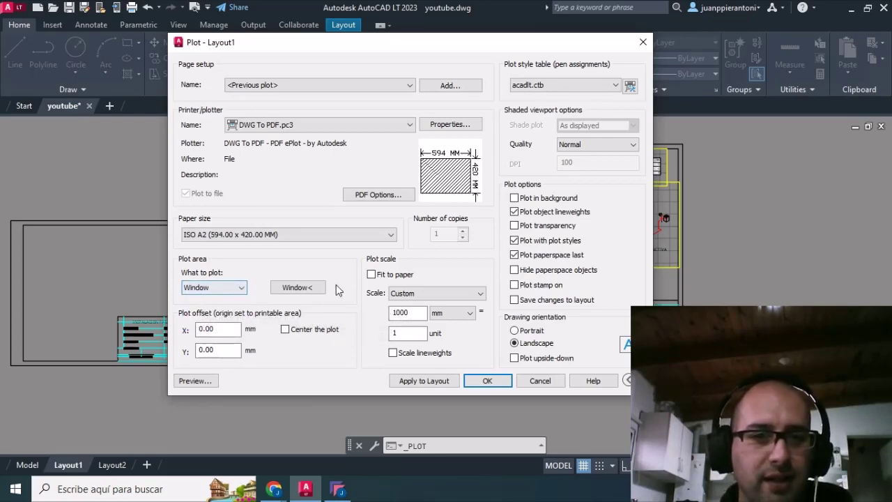
left_click(311, 288)
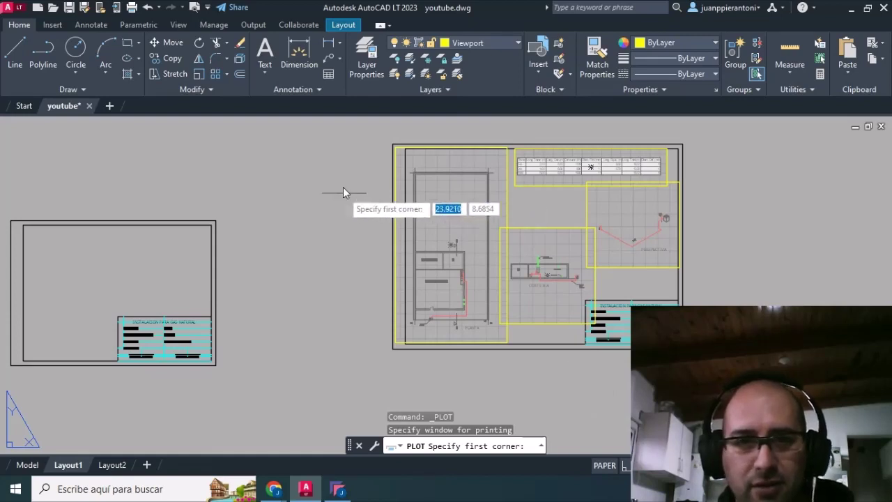
Pick the plot window from above the sheet's top-left corner to its bottom-right corner
left_click(395, 143)
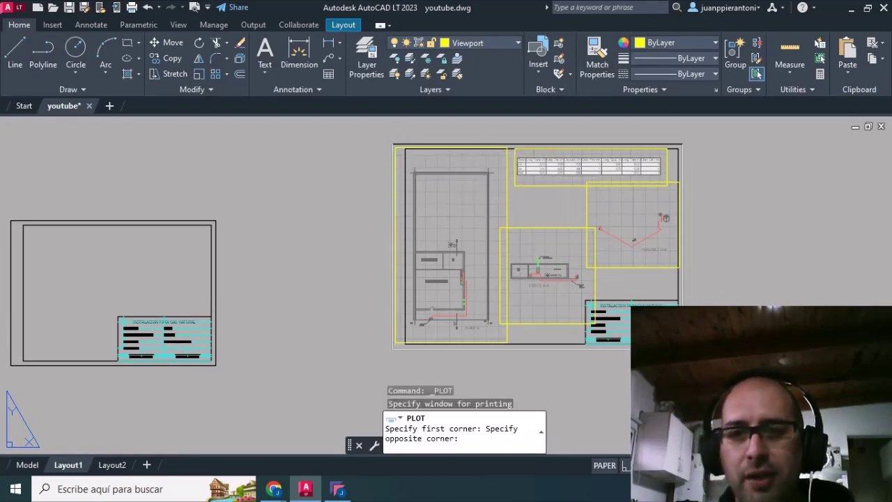
scroll(128, 340, "up", 6)
scroll(128, 340, "up", 2)
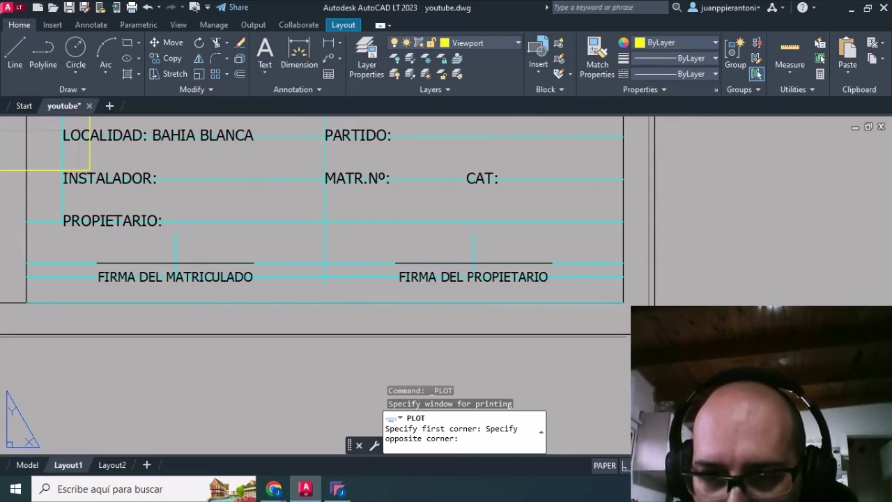
left_click(655, 334)
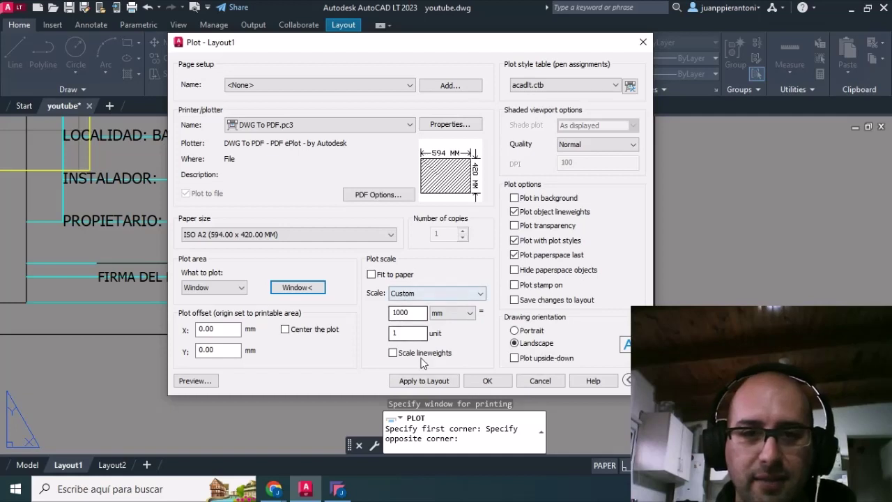
left_click(407, 316)
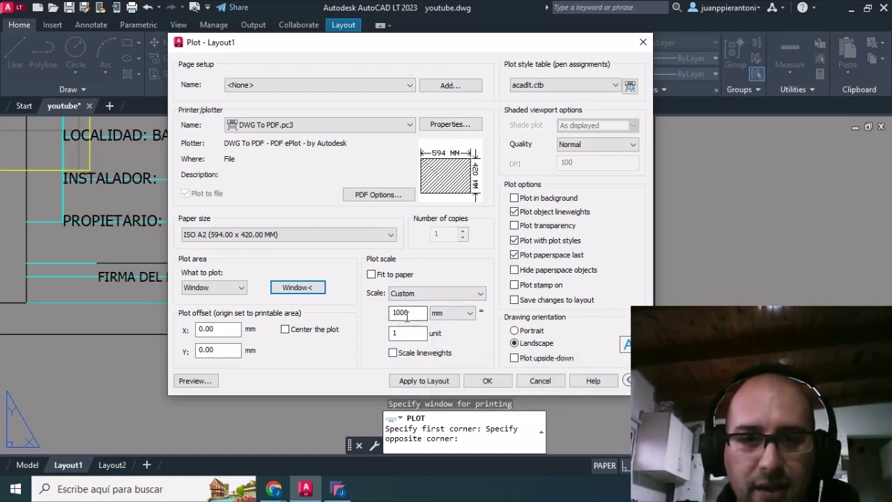
key("Tab")
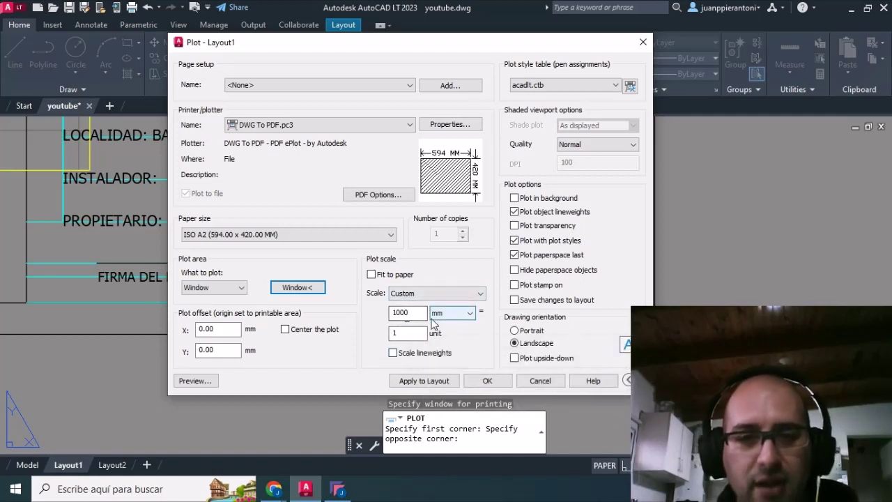
left_click(407, 317)
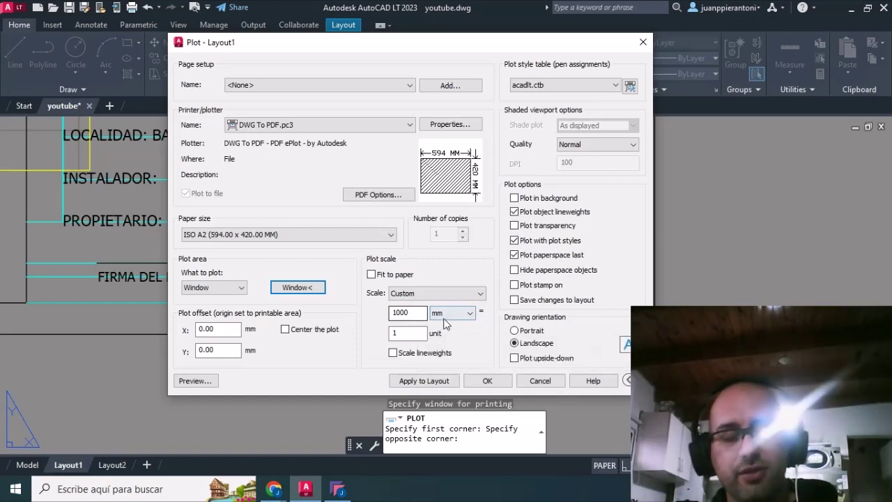
left_click(470, 314)
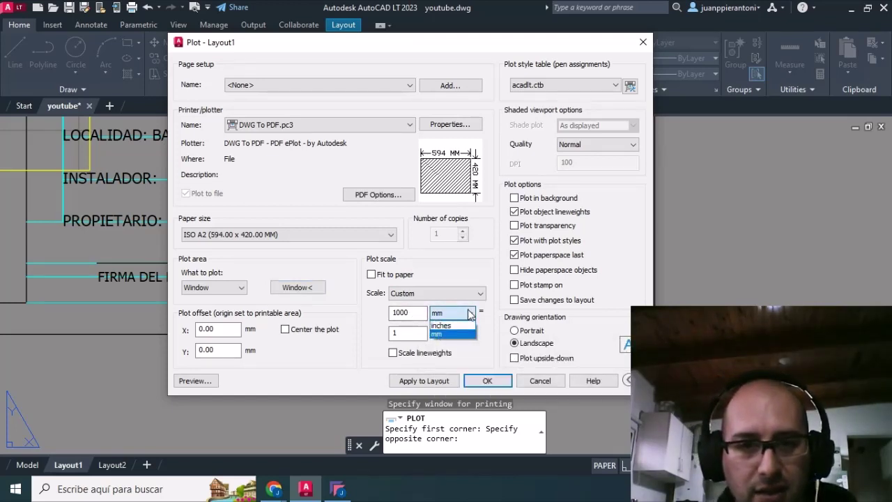
left_click(453, 334)
left_click(408, 313)
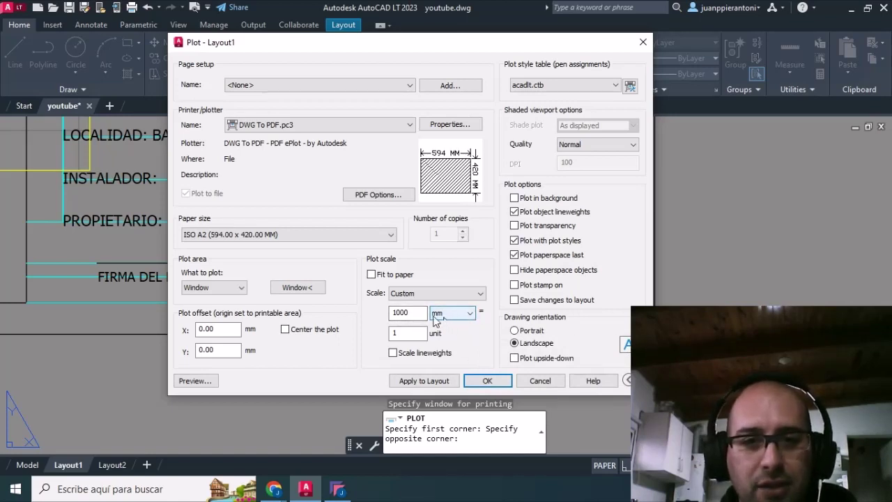
key("Tab")
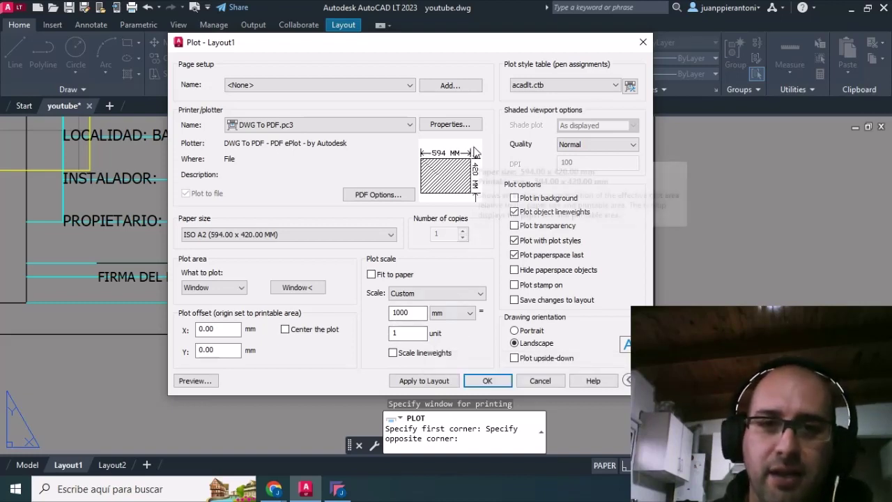
mouse_move(450, 124)
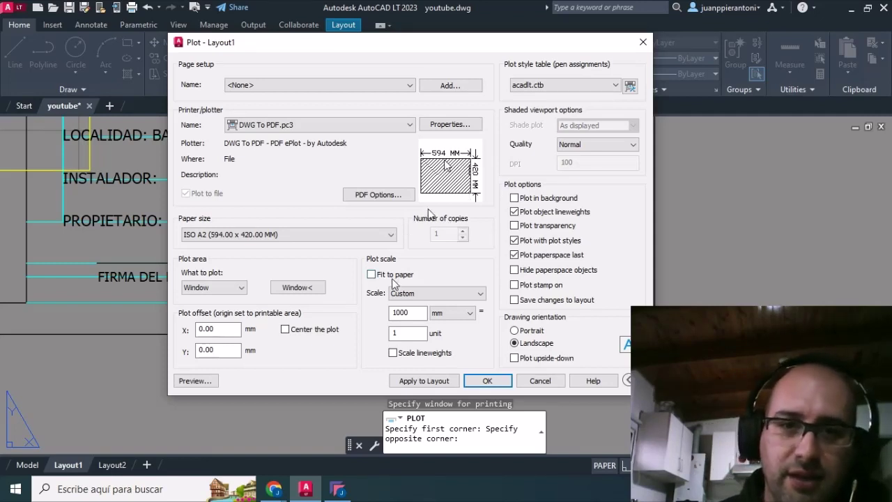
Open the DWG To PDF.pc3 properties at Modify Standard Paper Sizes (Printable Area)
left_click(459, 127)
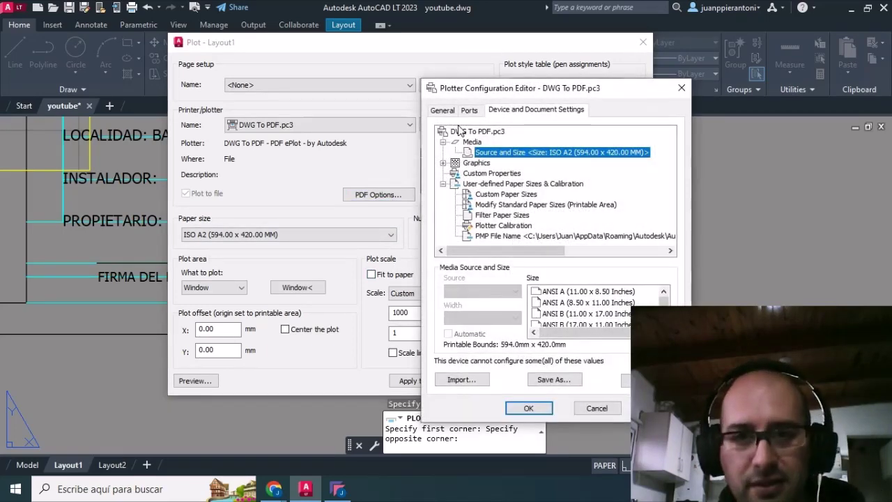
scroll(550, 203, "right", 1)
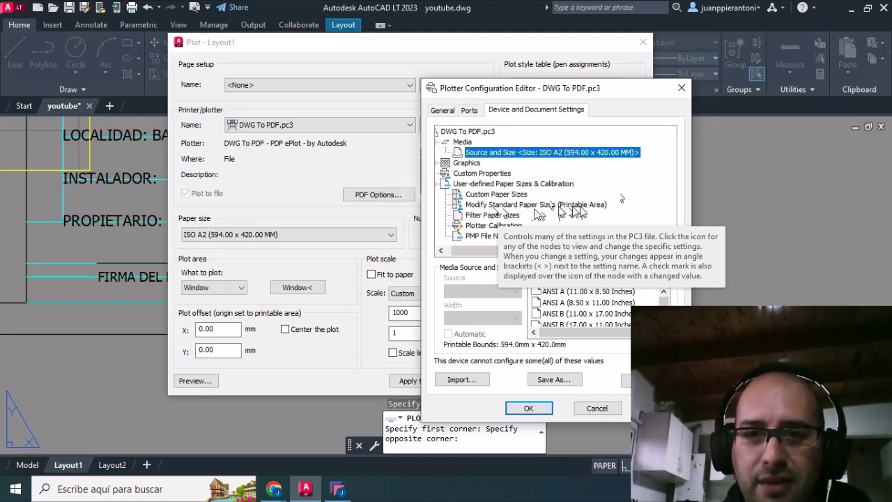
left_click(596, 207)
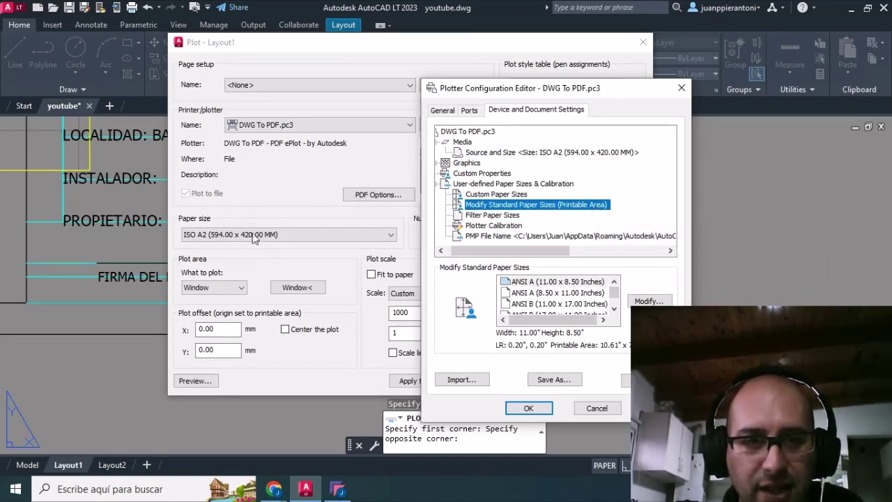
Scroll to ISO A2 (594 x 420 MM) and open its printable area for modification
left_click(614, 315)
left_click(614, 315)
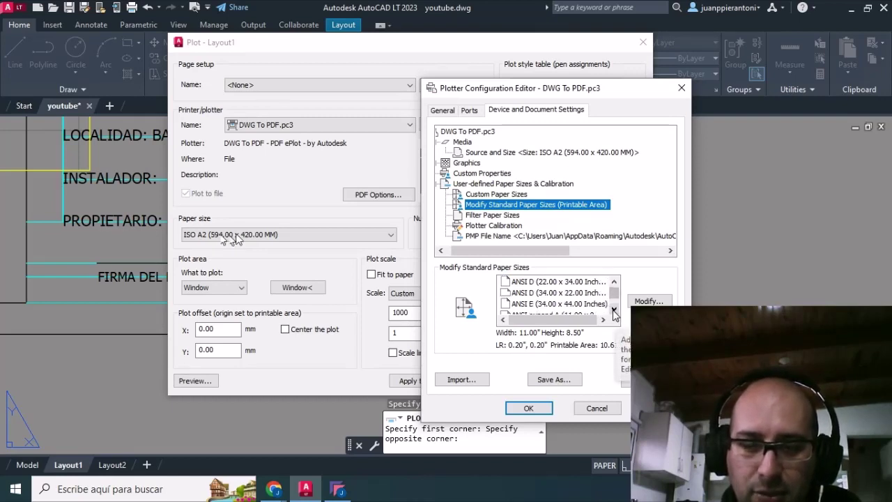
left_click(614, 315)
left_click(614, 314)
left_click(614, 314)
left_click(614, 314)
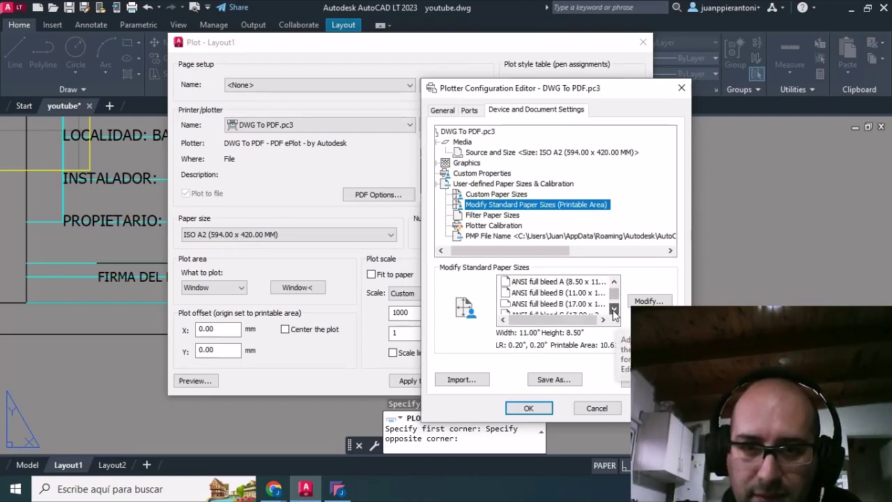
left_click(614, 314)
left_click(614, 314)
left_click(614, 314)
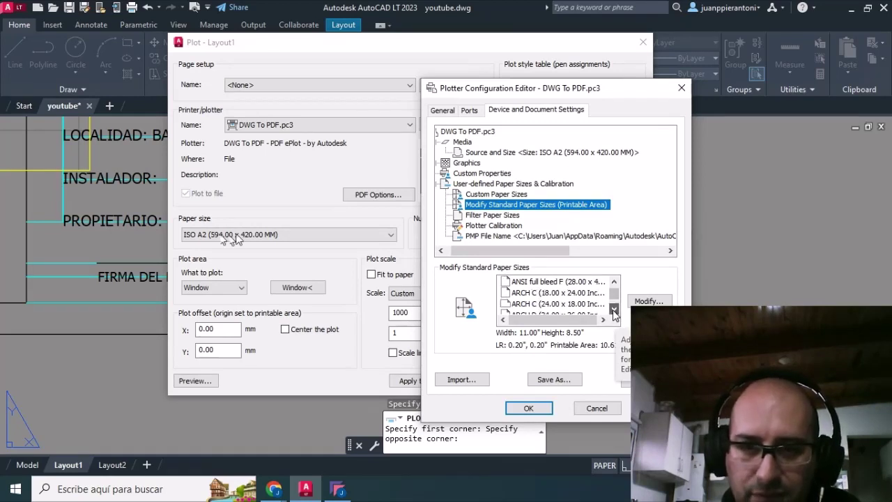
left_click(615, 314)
left_click(614, 314)
left_click(614, 313)
left_click(614, 314)
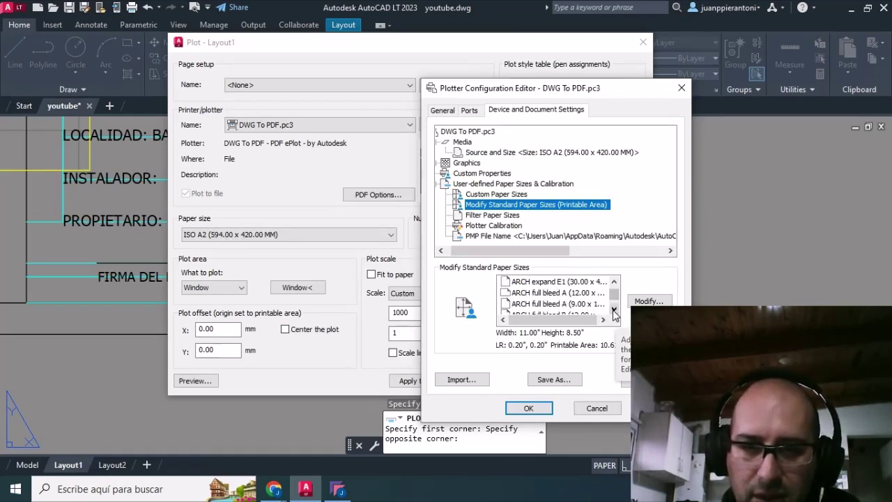
left_click(614, 314)
left_click(614, 314)
left_click(614, 313)
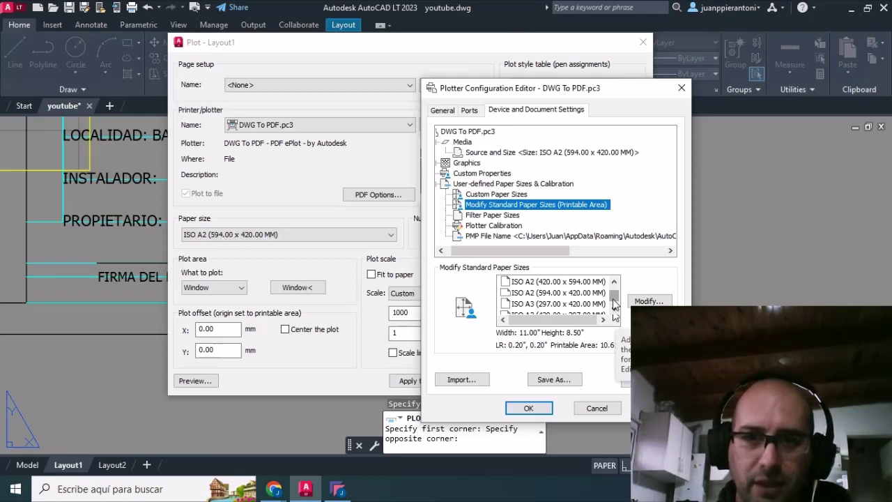
left_click(554, 293)
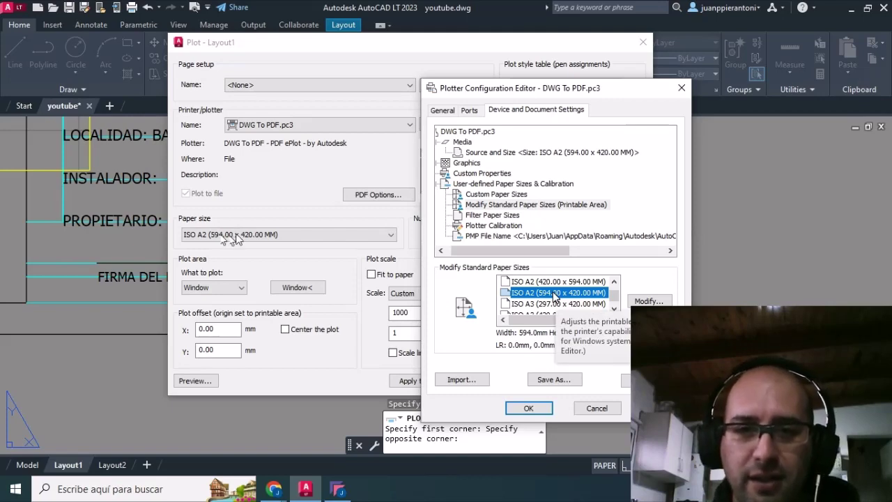
left_click(659, 301)
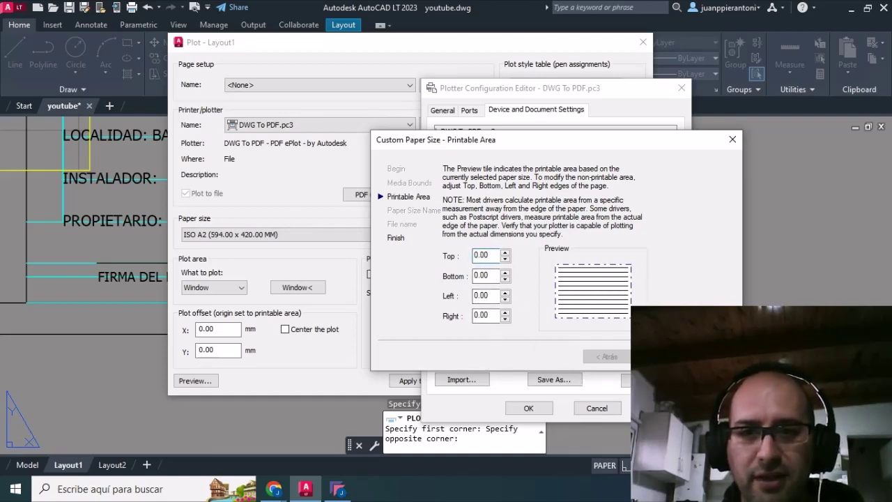
Complete the Custom Paper Size wizard for ISO A2 and accept the plotter configuration changes
key("Return")
left_click(655, 356)
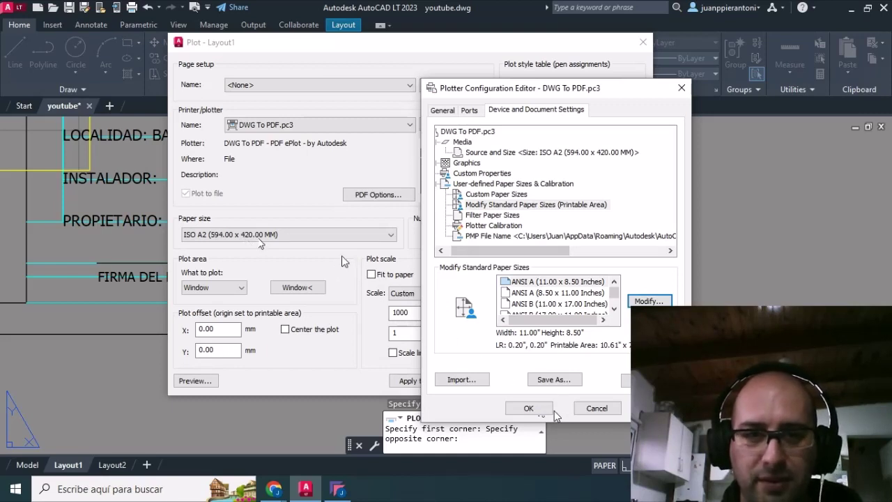
left_click(531, 410)
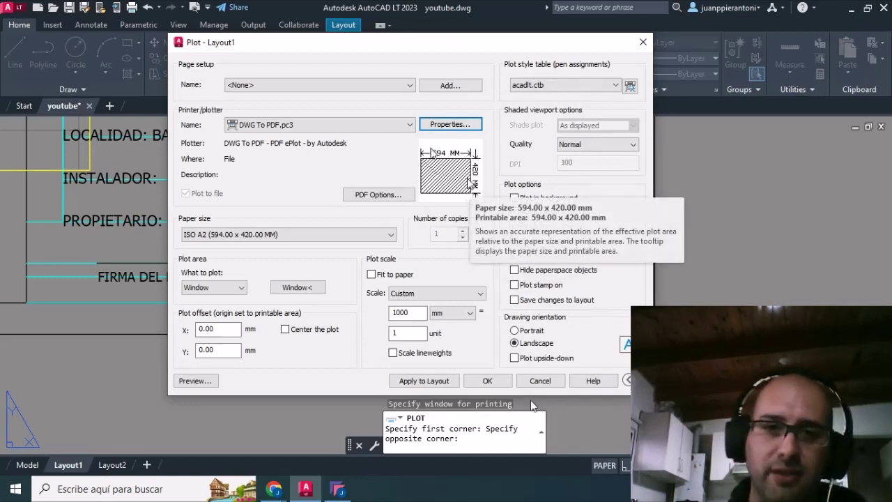
mouse_move(195, 381)
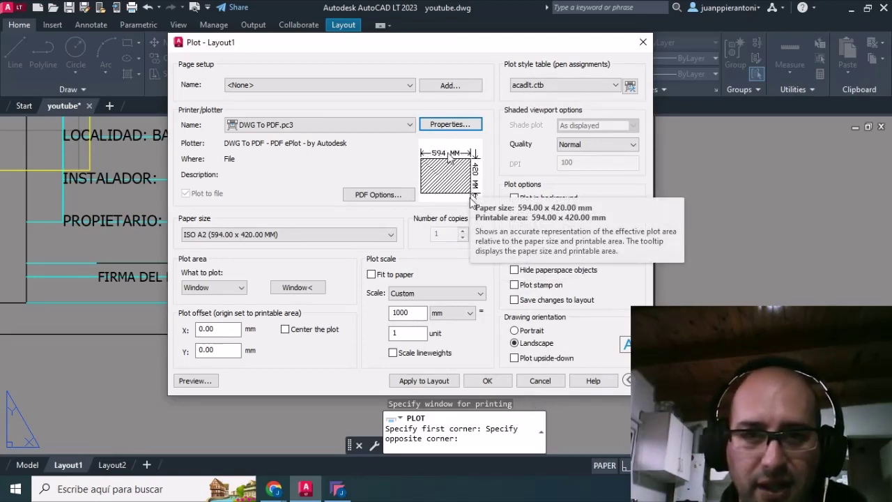
left_click(187, 383)
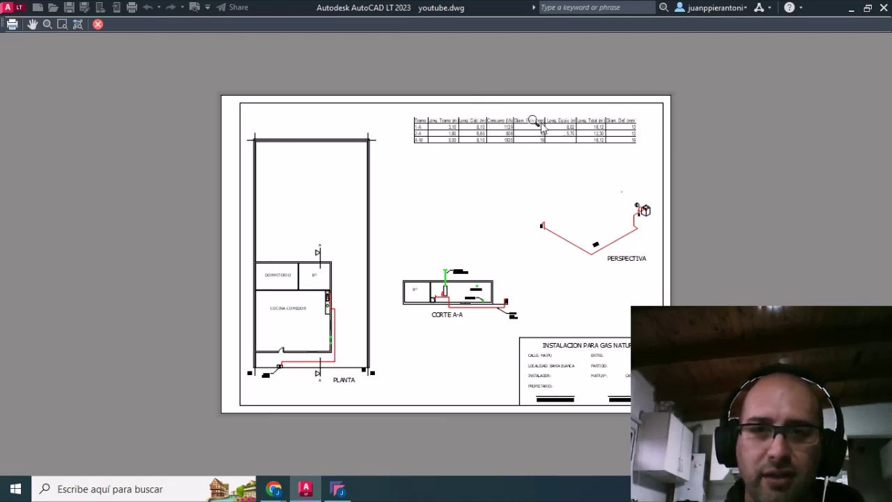
scroll(531, 124, "up", 4)
scroll(523, 119, "down", 2)
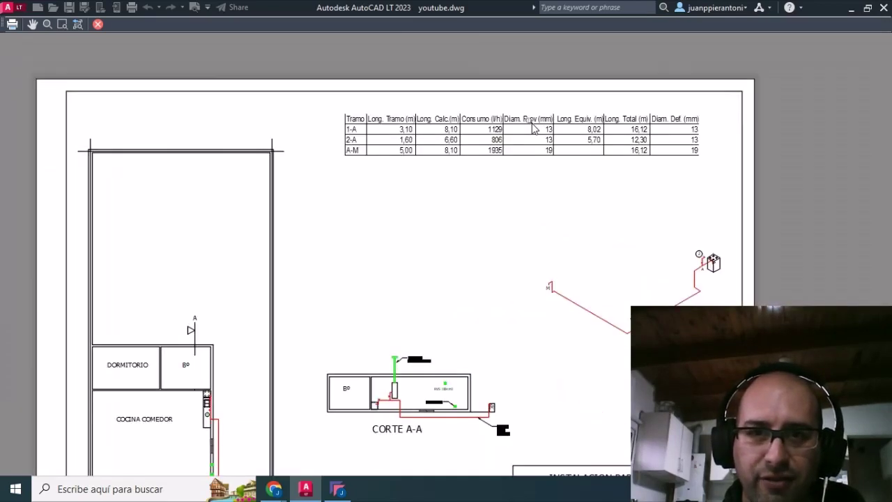
scroll(519, 120, "up", 4)
scroll(512, 114, "down", 2)
scroll(518, 118, "down", 2)
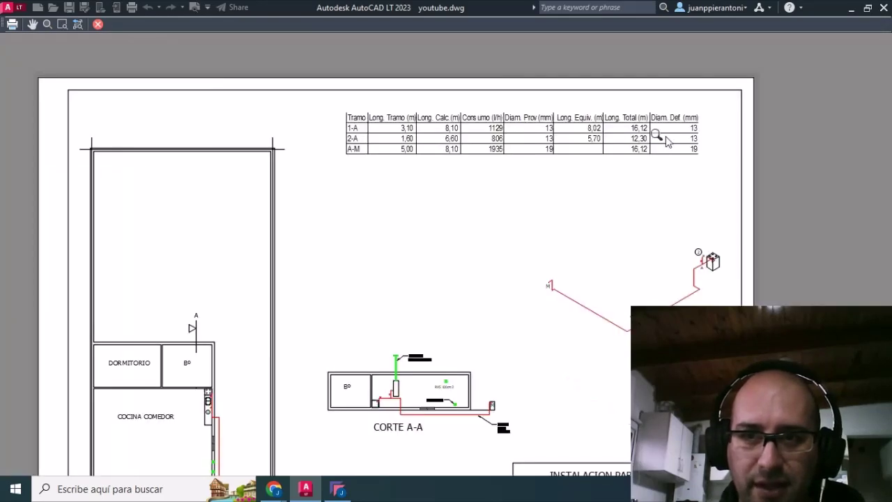
scroll(455, 160, "down", 2)
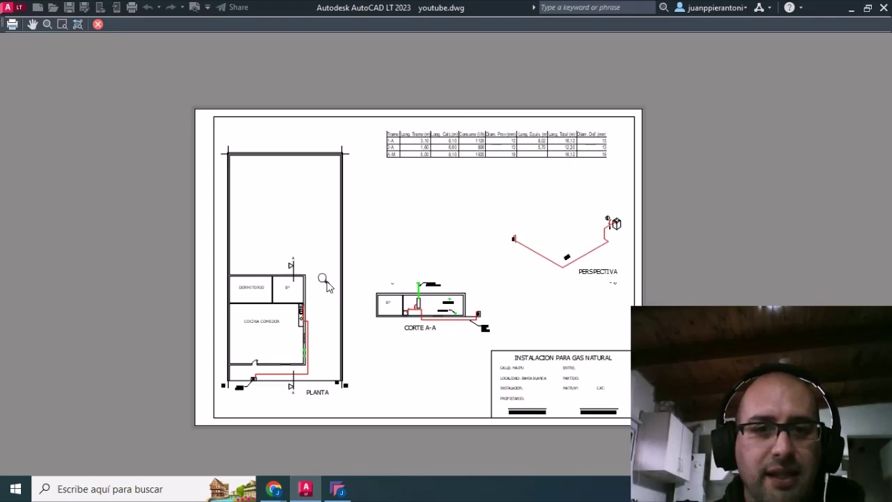
scroll(347, 307, "up", 5)
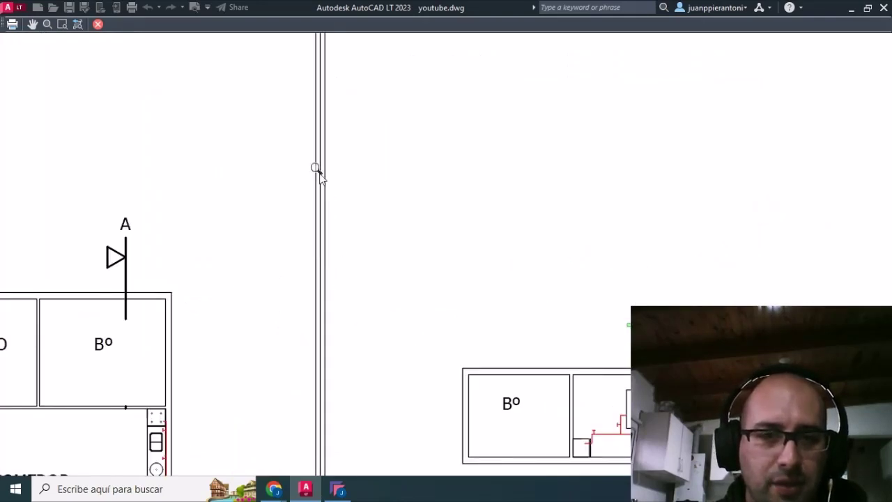
scroll(320, 223, "down", 2)
scroll(323, 178, "up", 4)
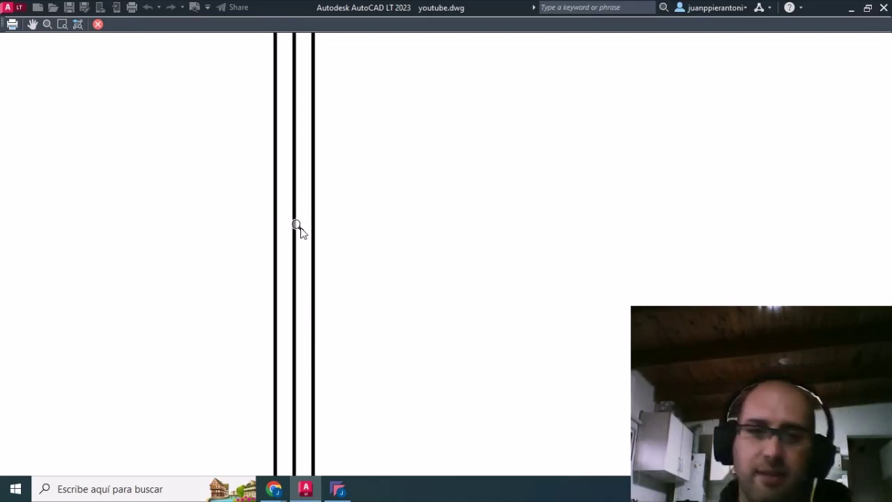
scroll(300, 230, "down", 3)
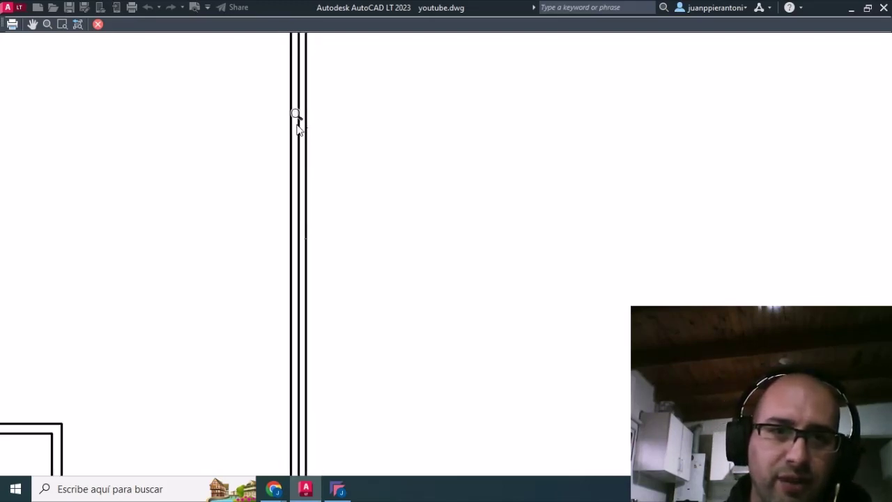
scroll(297, 126, "down", 2)
scroll(291, 137, "down", 2)
scroll(292, 140, "down", 2)
scroll(295, 141, "down", 2)
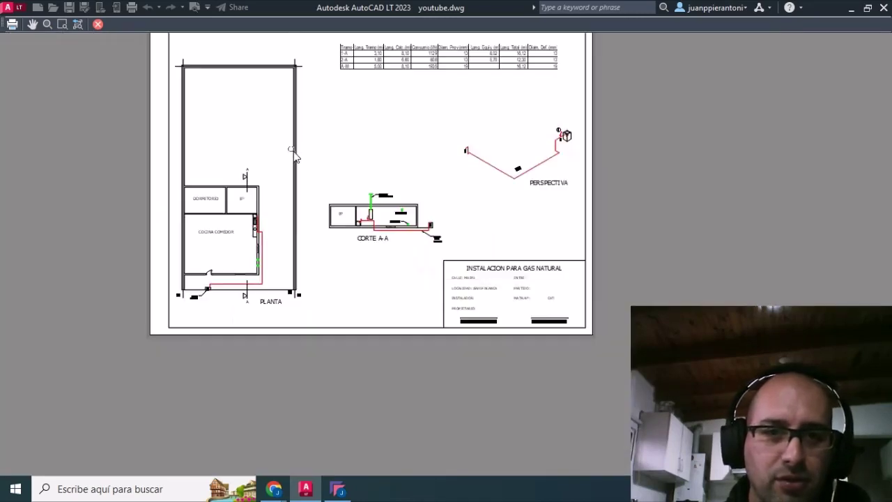
scroll(294, 159, "down", 2)
scroll(277, 70, "up", 2)
scroll(292, 175, "up", 2)
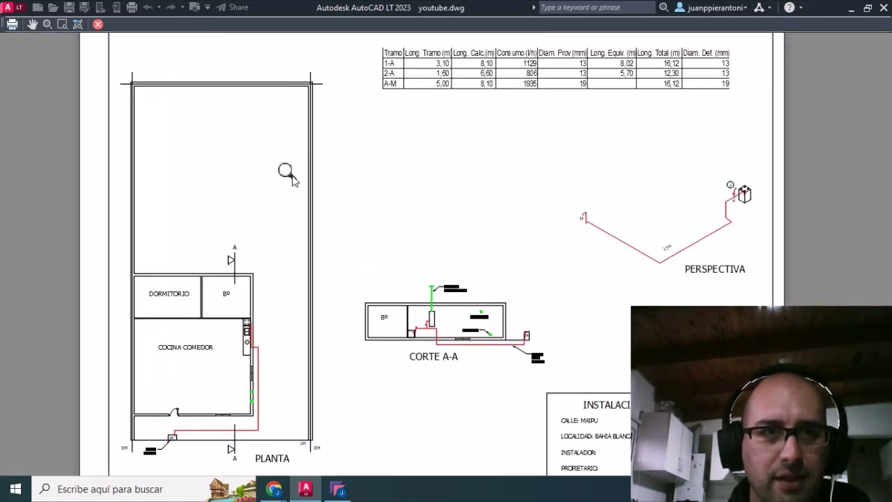
scroll(161, 85, "down", 2)
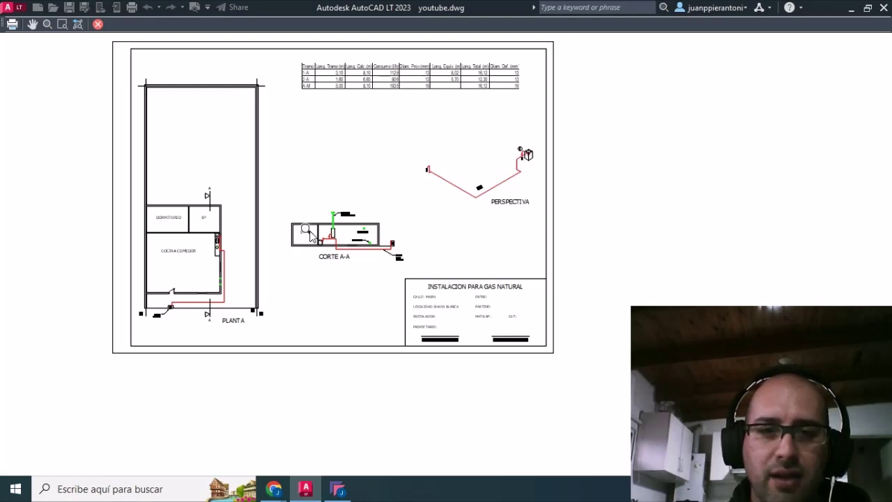
left_click(100, 26)
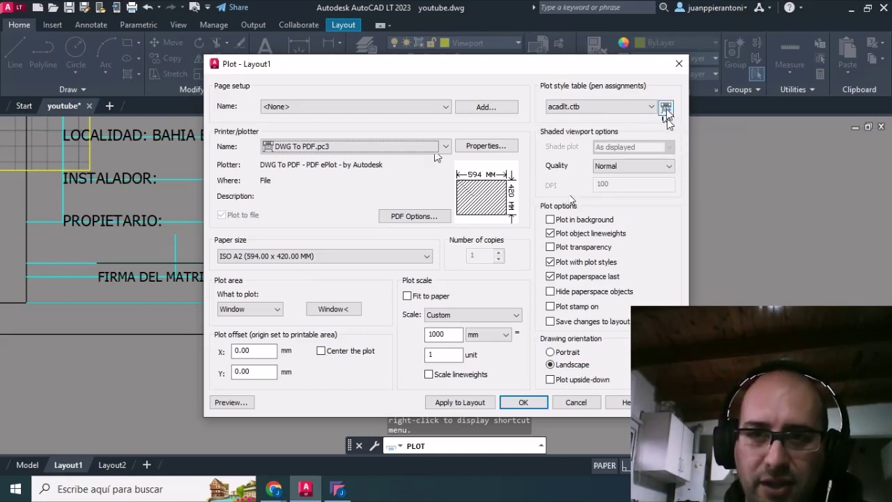
Open acadlt.ctb in the Plot Style Table Editor
left_click(667, 108)
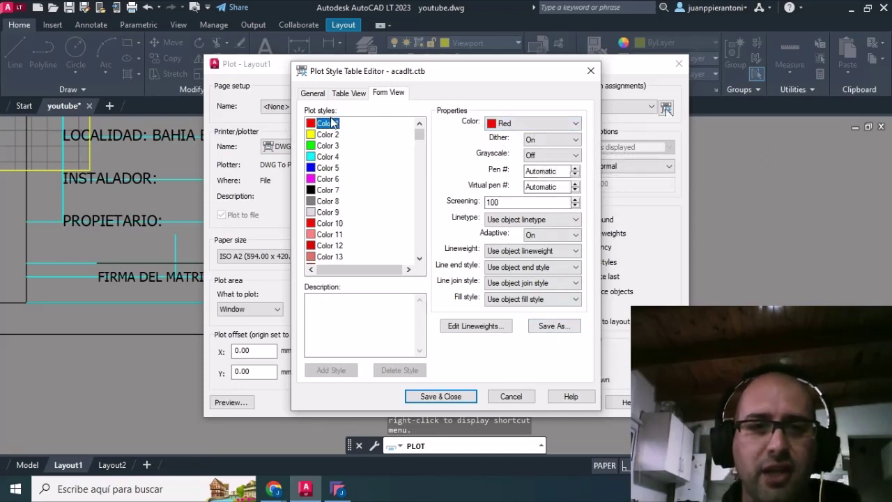
left_click(549, 133)
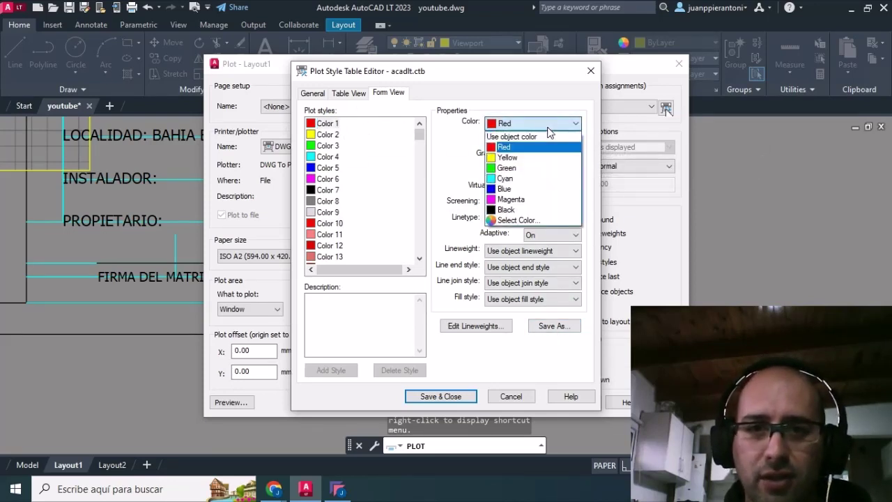
left_click(551, 158)
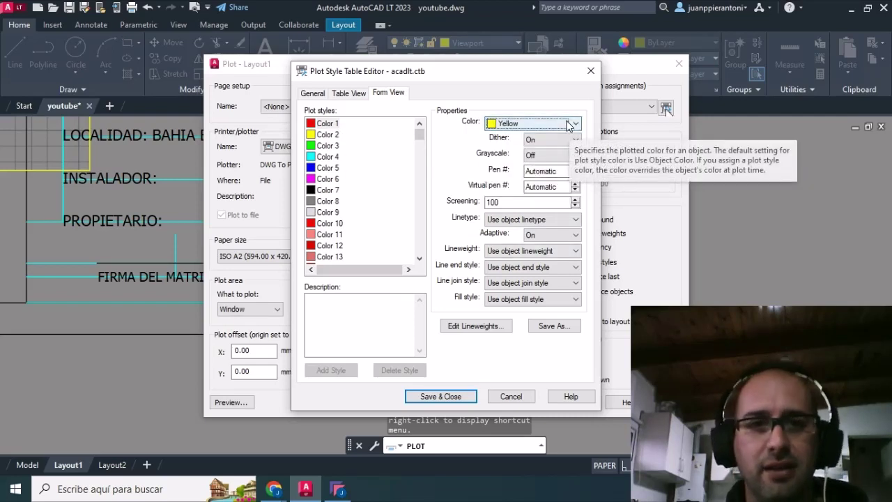
left_click(569, 124)
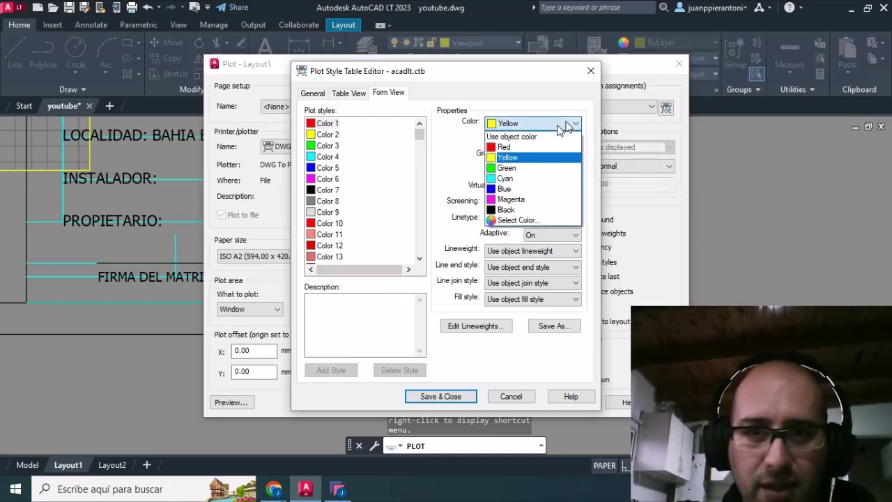
left_click(534, 146)
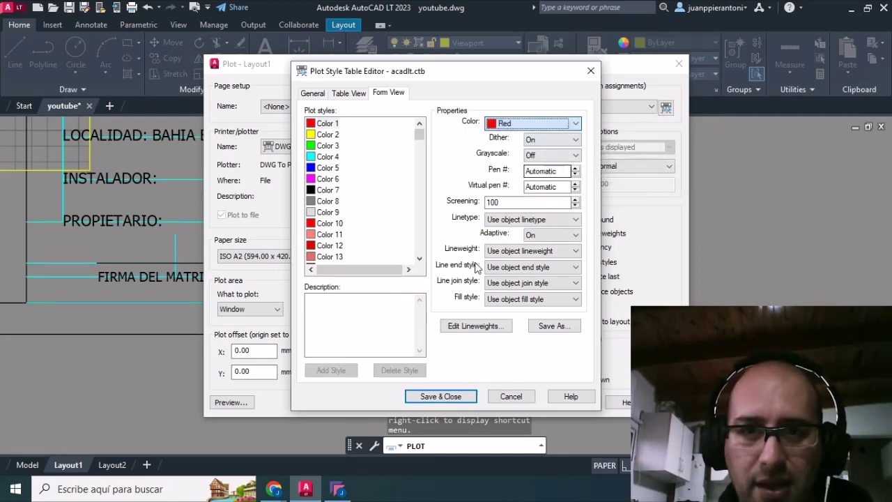
left_click(327, 135)
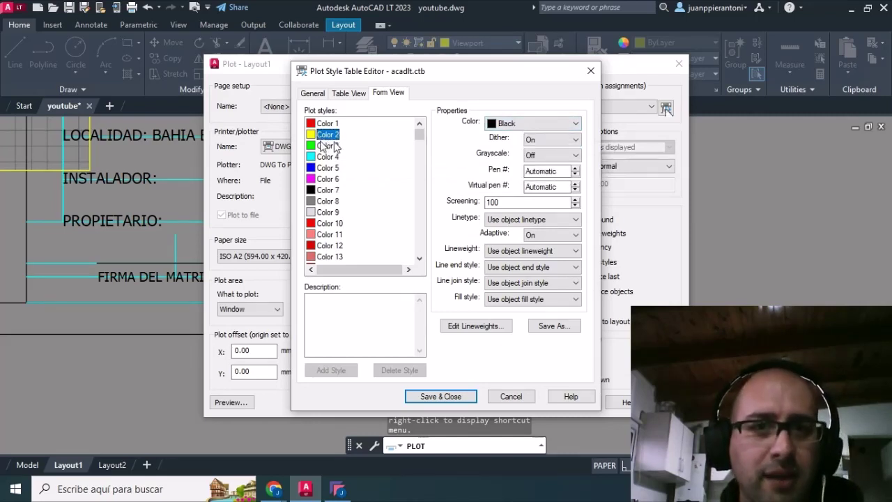
left_click(329, 146)
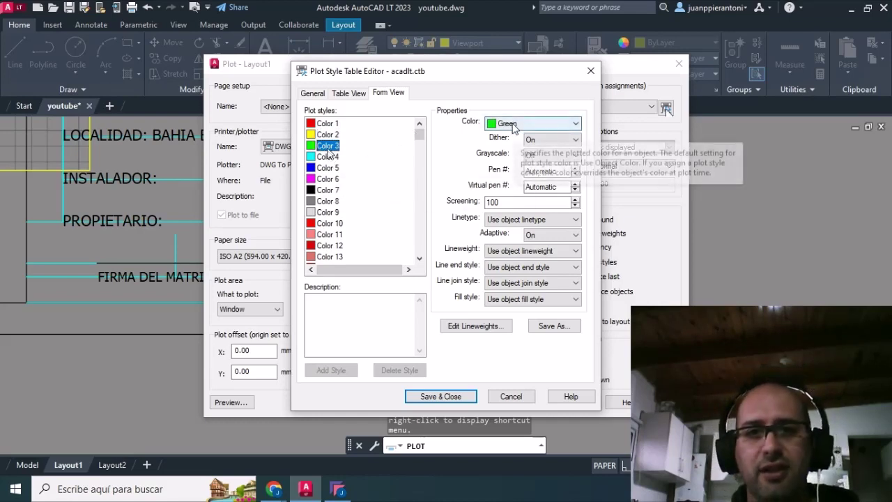
left_click(329, 157)
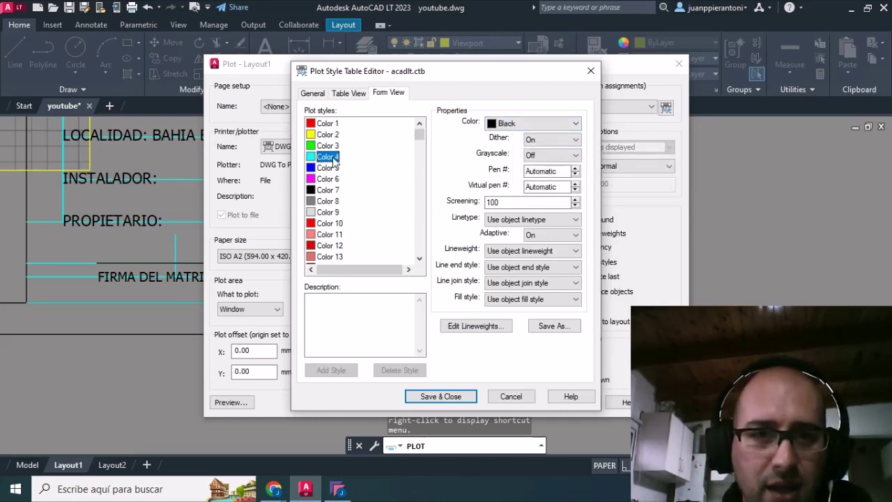
left_click(328, 169)
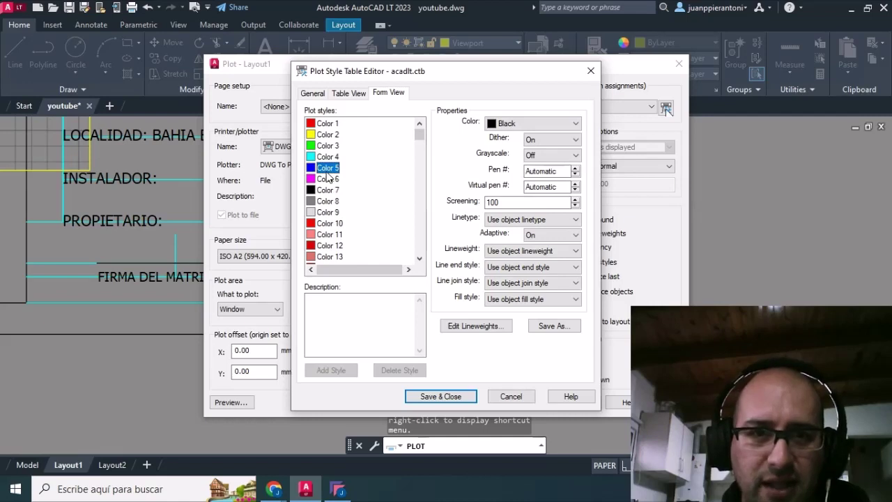
left_click(328, 179)
left_click(333, 190)
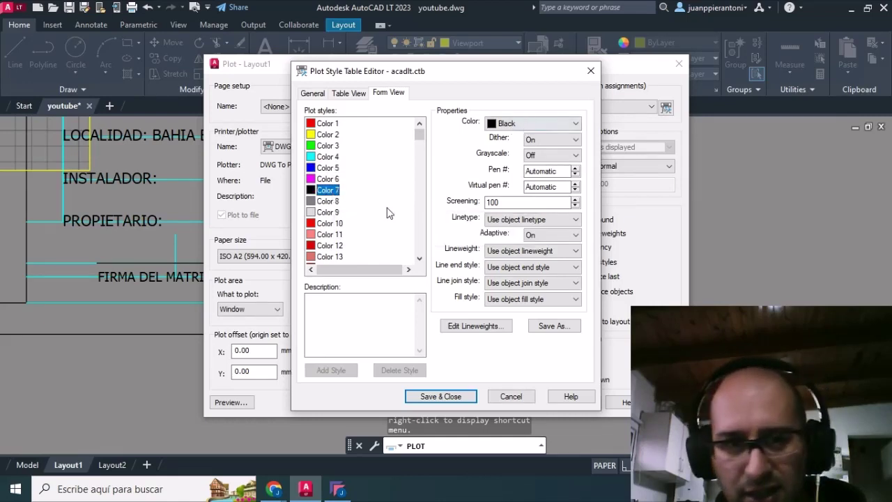
left_click(328, 201)
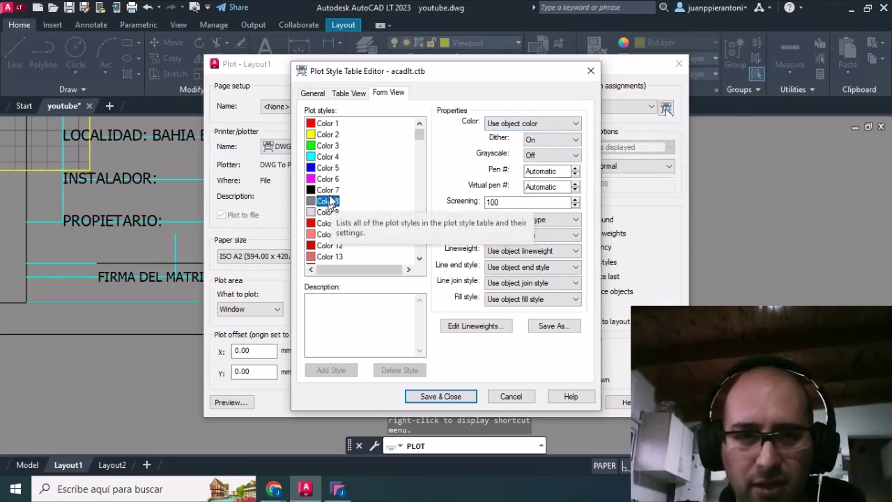
left_click(330, 225)
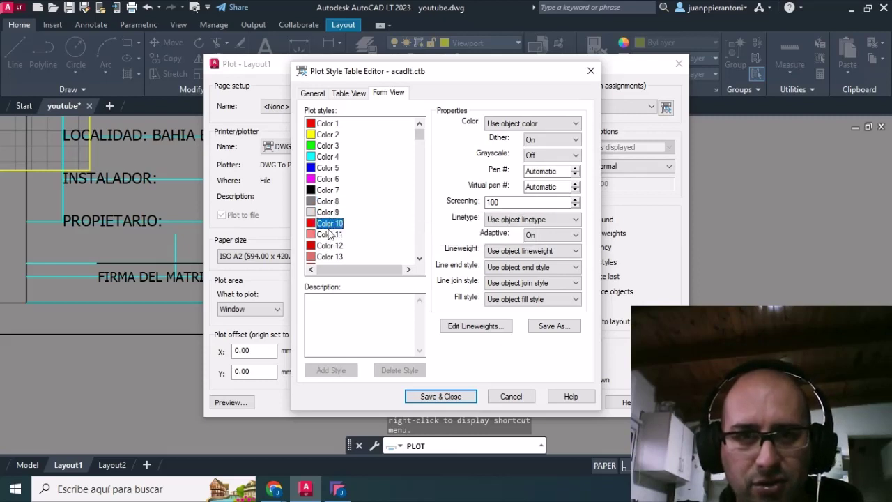
Check the Color 7, Color 1 and Color 2 styles in acadlt.ctb, then save and close the table
left_click(328, 190)
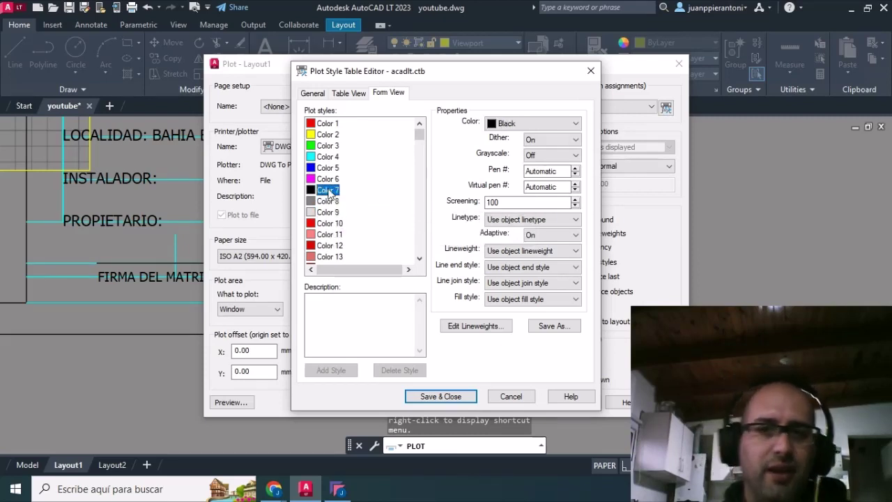
left_click(334, 126)
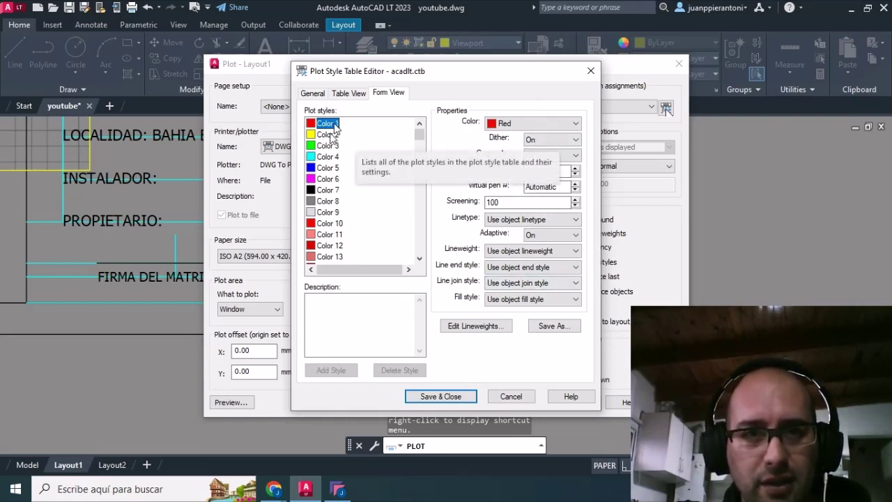
left_click(332, 135)
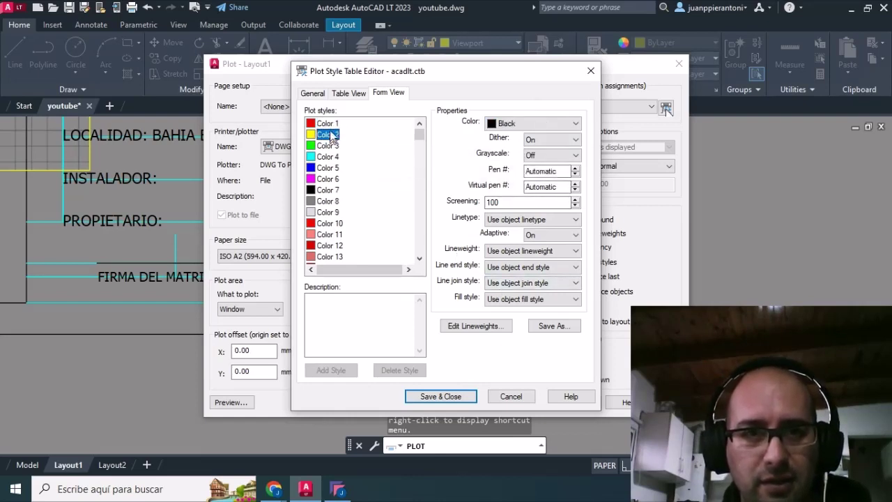
left_click(330, 192)
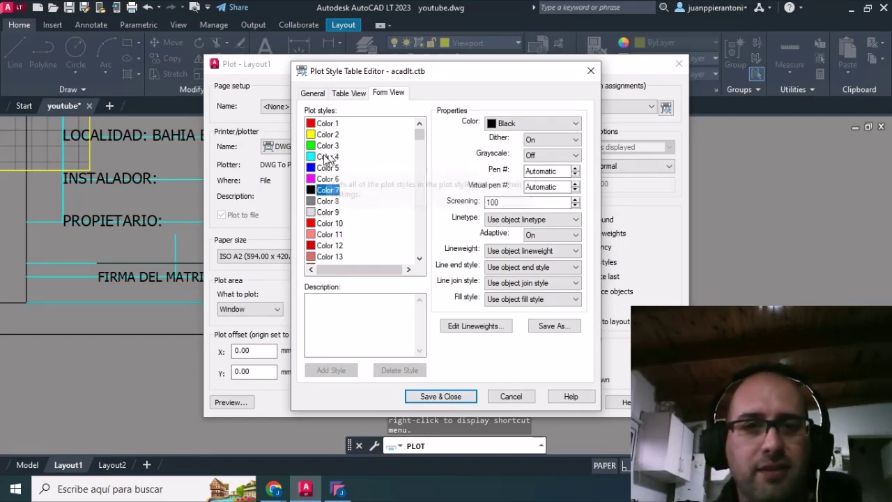
left_click(440, 398)
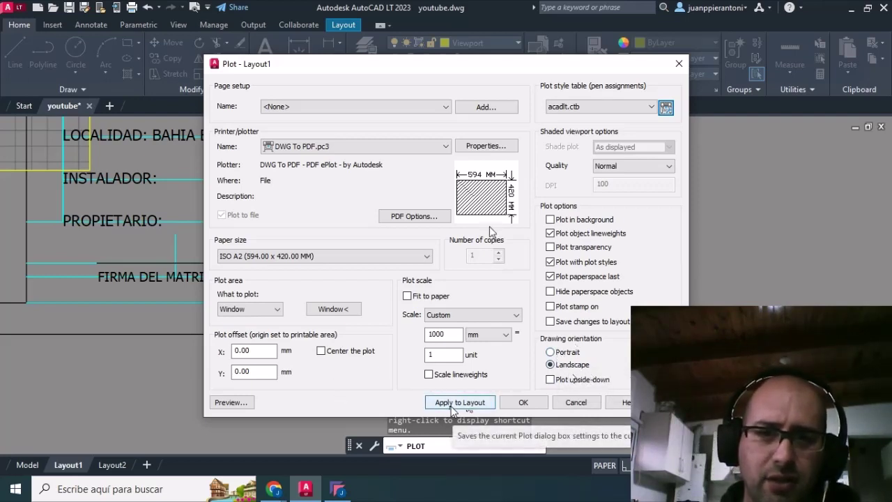
Apply the settings to Layout1 and plot it to 'plano youtube ultima clase.pdf' on the Desktop
left_click(472, 407)
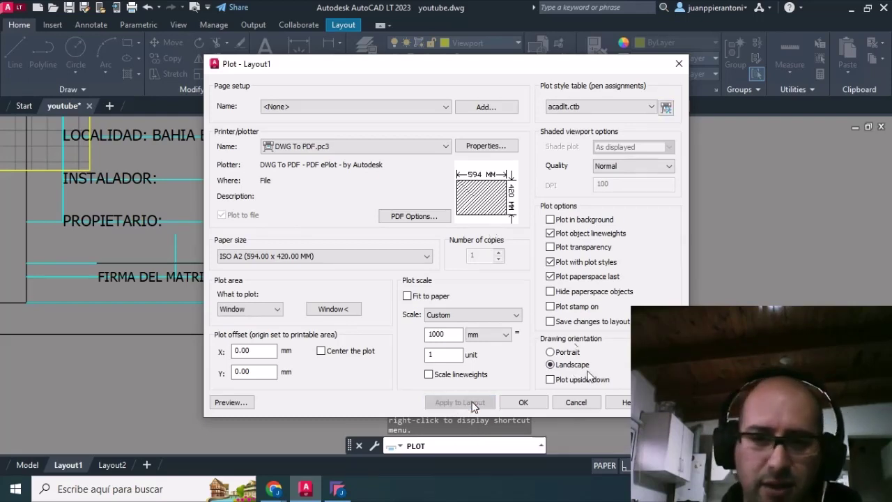
left_click(528, 406)
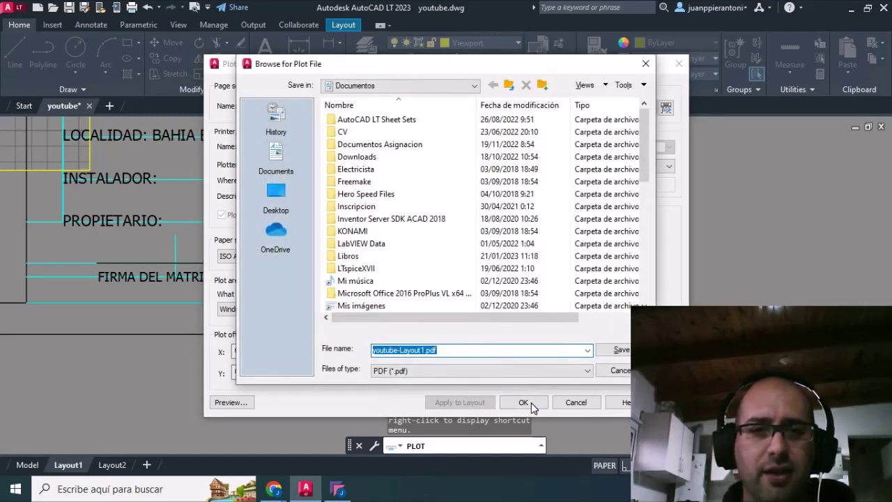
left_click(423, 350)
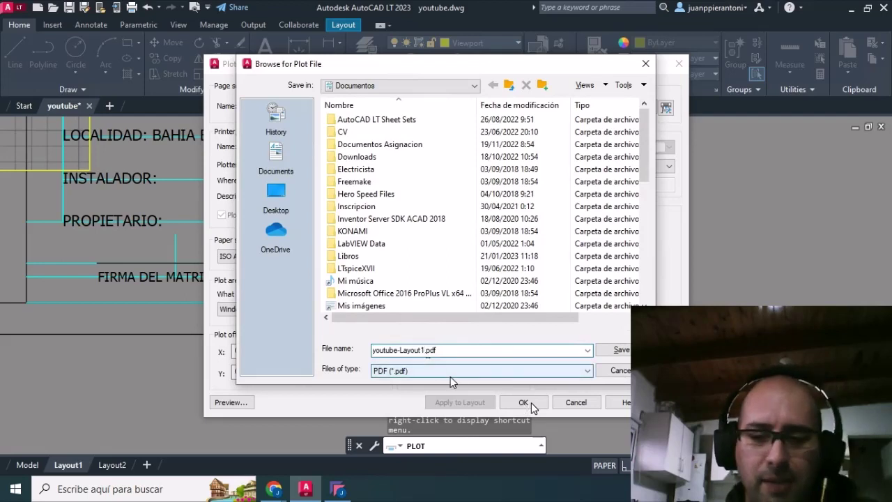
key("BackSpace")
key("BackSpace")
key("BackSpace")
key("BackSpace")
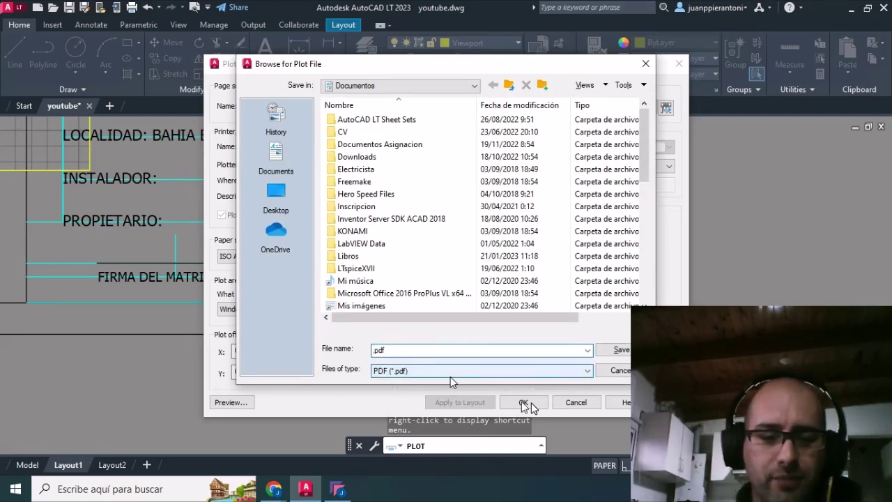
type("pla")
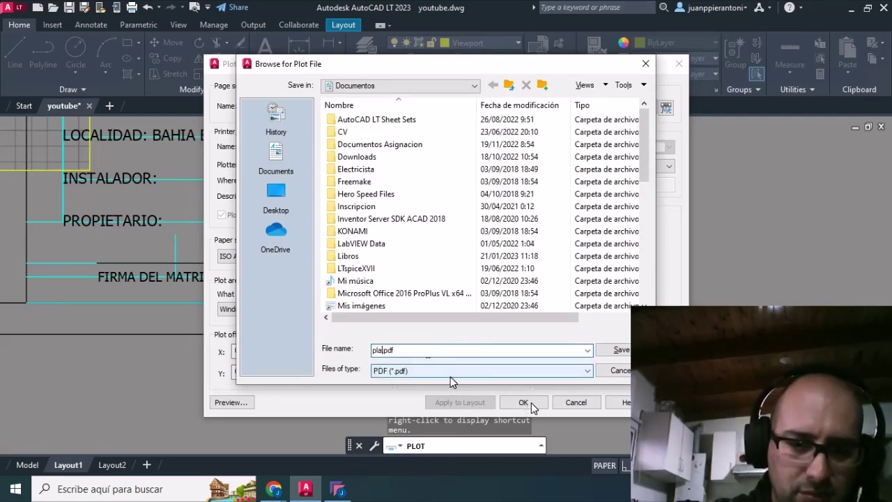
type("no y")
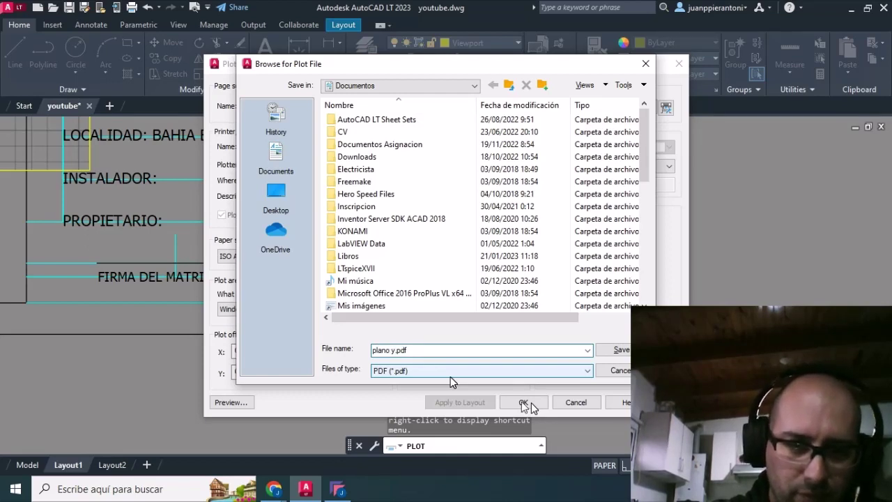
type("outu")
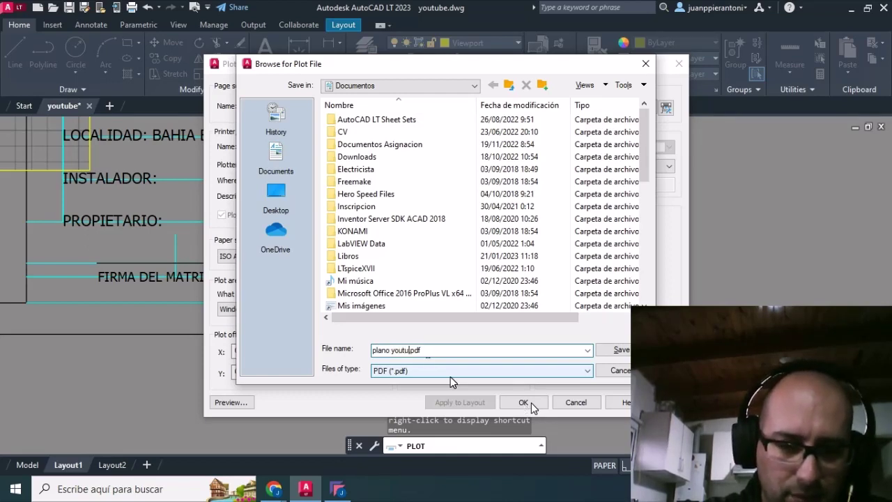
type("be u")
type("ltima")
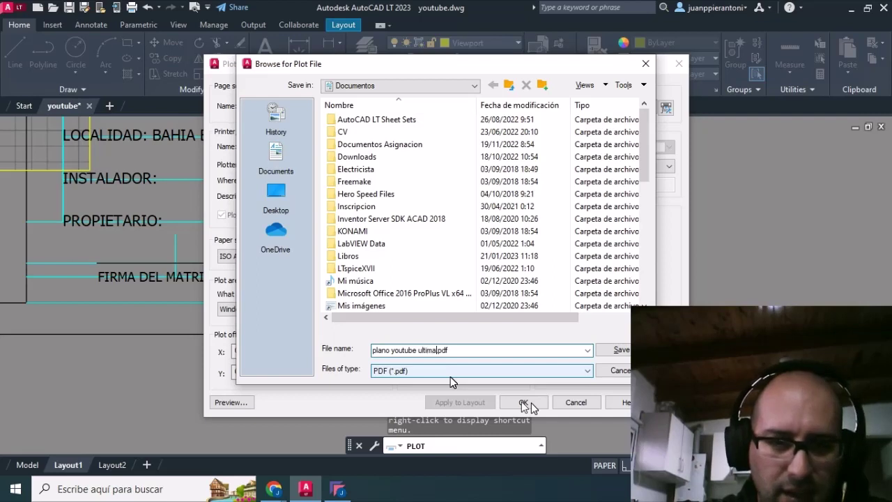
type(" clase")
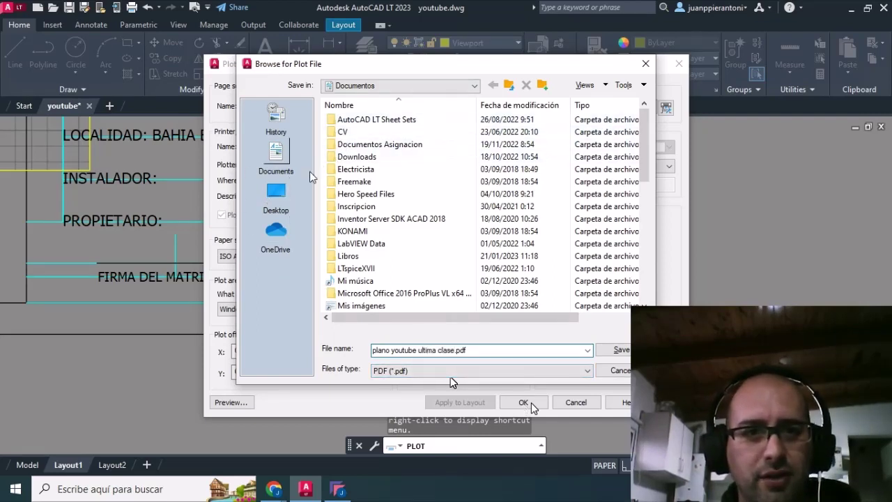
left_click(276, 196)
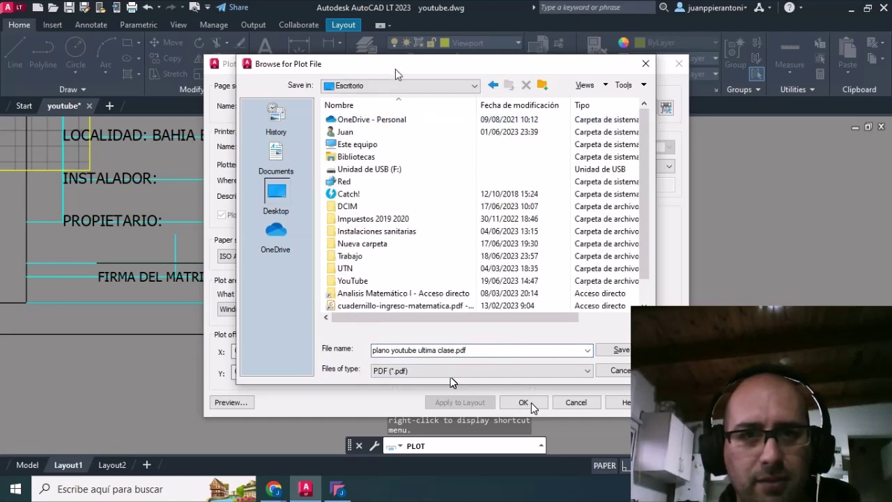
left_click(620, 350)
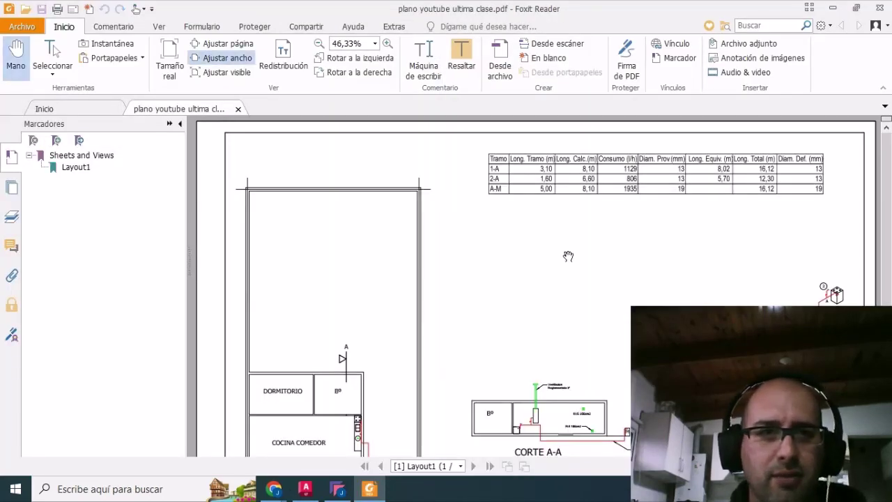
View the PDF at 100% zoom and pan over the CORTE A-A section and title box
scroll(635, 232, "down", 4)
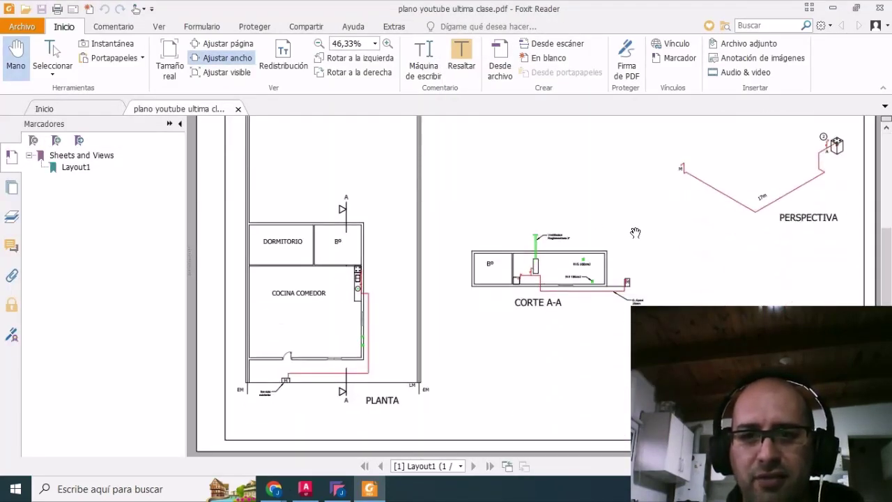
right_click(737, 231)
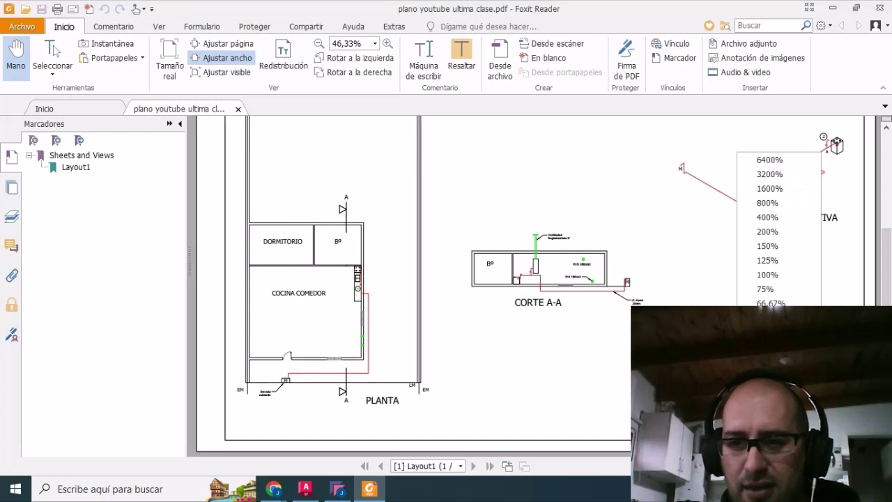
left_click(770, 275)
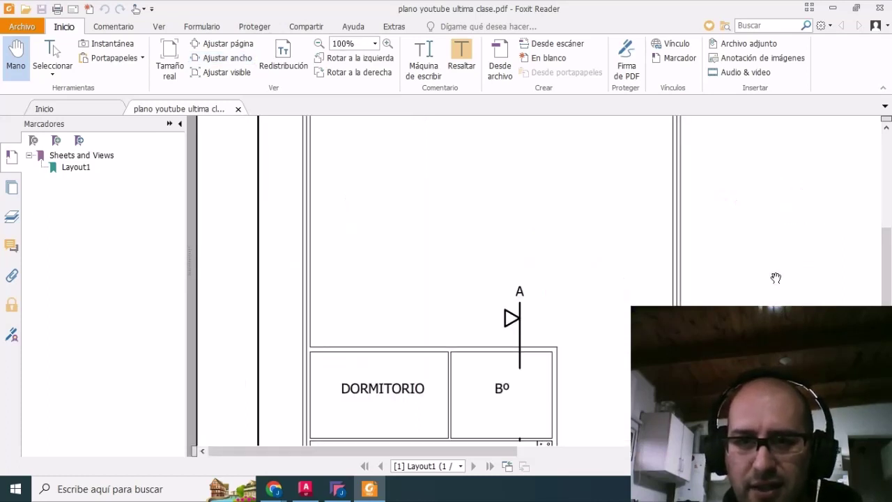
scroll(713, 149, "down", 3)
scroll(645, 244, "down", 1)
left_click_drag(645, 244, 435, 197)
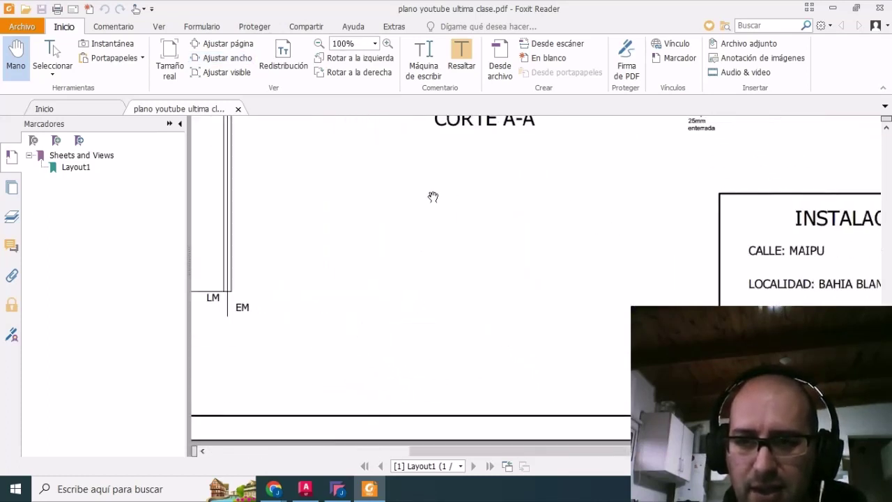
left_click_drag(575, 299, 299, 359)
scroll(319, 235, "up", 3)
mouse_move(319, 235)
left_mouse_down()
mouse_move(514, 290)
mouse_move(564, 270)
left_mouse_up()
left_click_drag(371, 253, 444, 296)
scroll(582, 233, "up", 3)
scroll(584, 297, "left", 2, "shift")
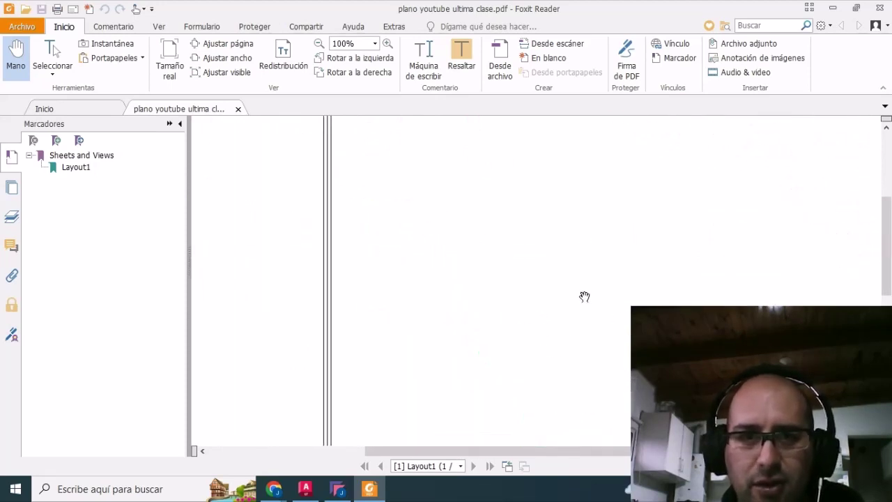
scroll(568, 273, "left", 2, "shift")
scroll(567, 273, "left", 1, "shift")
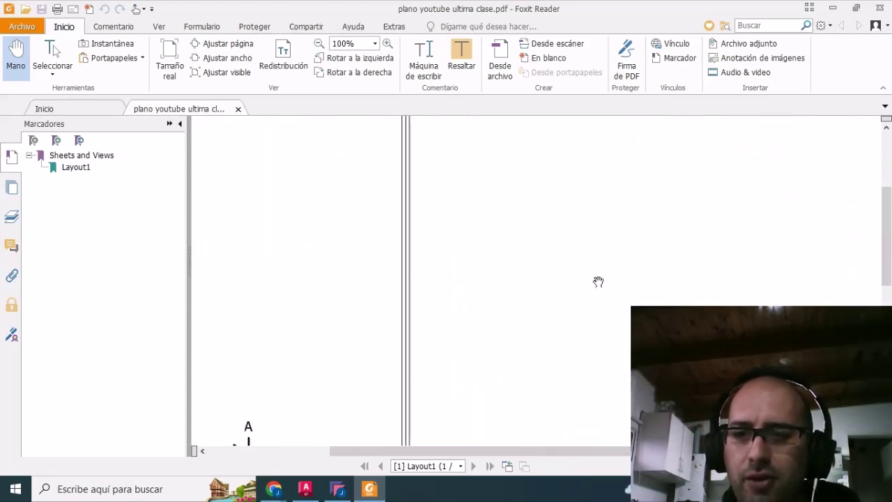
scroll(586, 308, "down", 3)
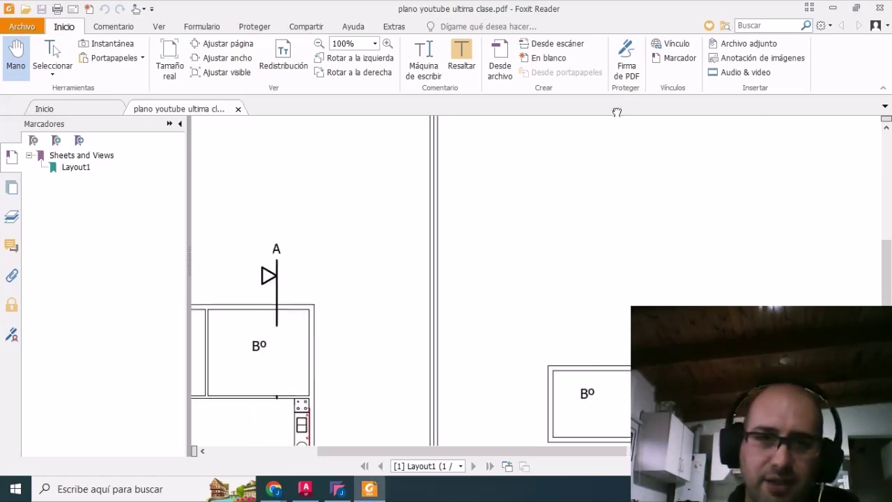
scroll(578, 275, "down", 1)
scroll(578, 275, "down", 4)
scroll(578, 274, "up", 3)
scroll(578, 275, "left", 1, "shift")
scroll(537, 289, "up", 1)
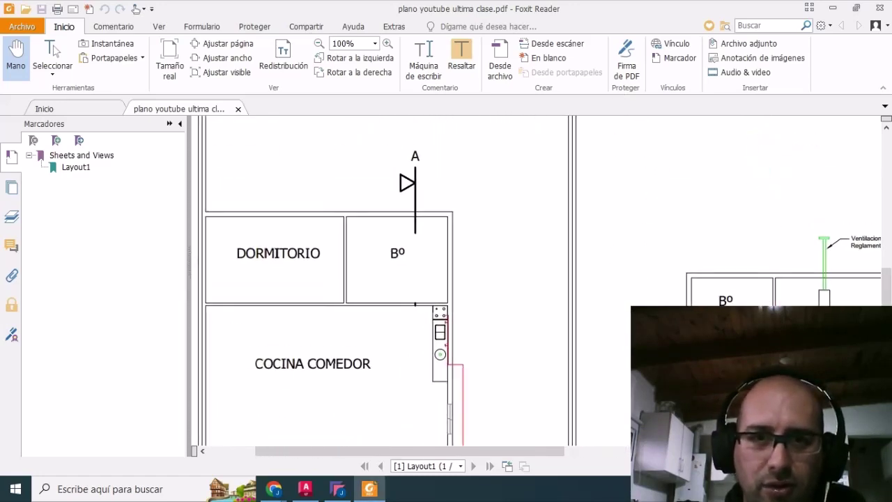
scroll(537, 289, "left", 1, "shift")
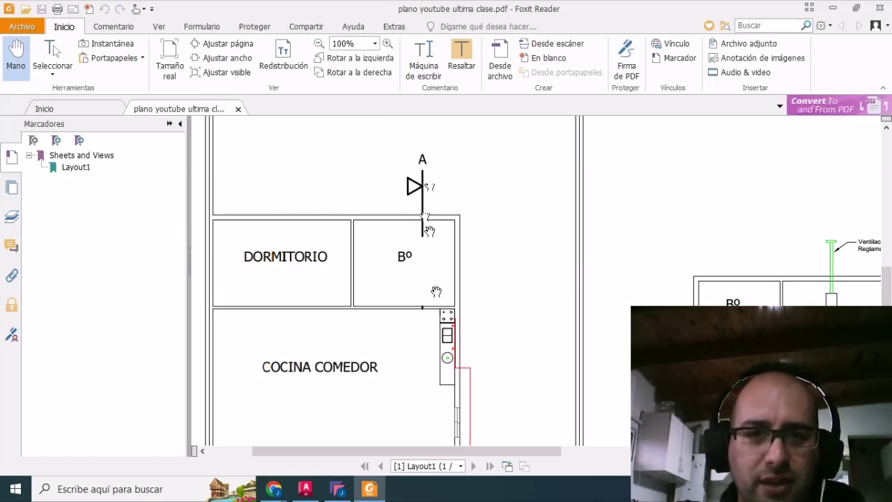
Pan across the plan to inspect PLANTA, DORMITORIO, section marker A and the Tramo table
left_click_drag(428, 326, 492, 150)
left_click_drag(519, 342, 508, 259)
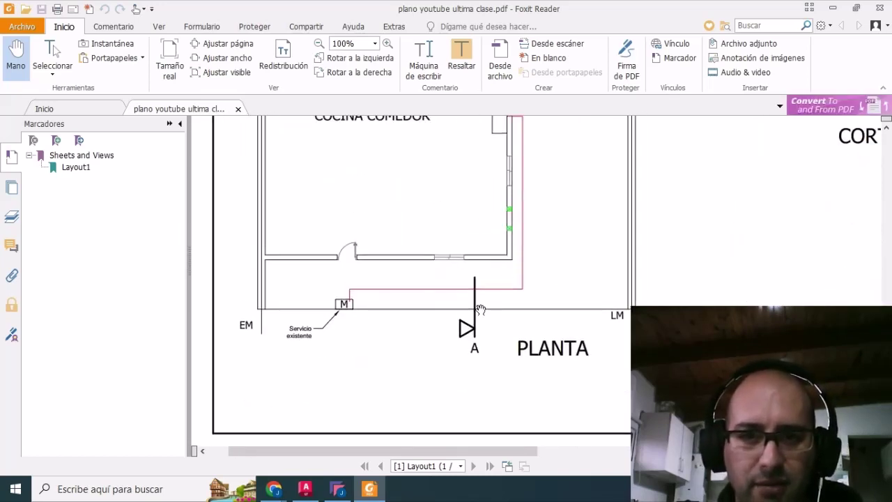
left_click_drag(676, 212, 599, 305)
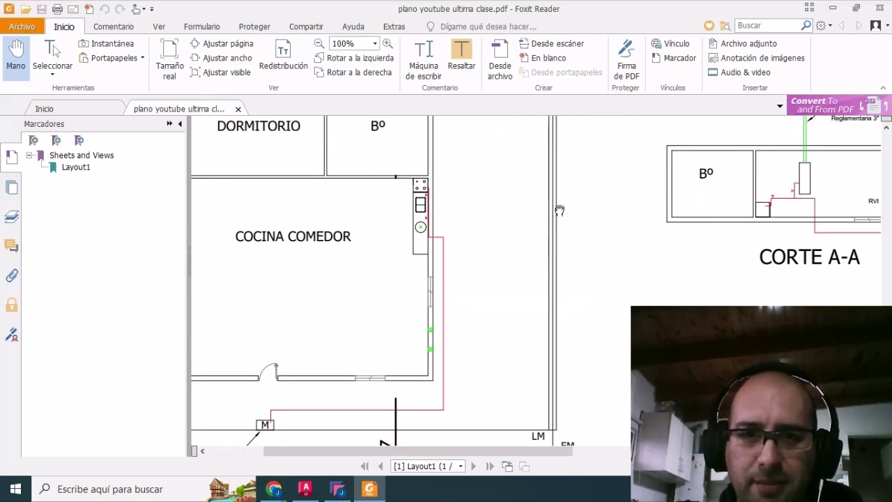
left_click_drag(559, 210, 519, 332)
mouse_move(522, 190)
left_mouse_down()
mouse_move(520, 397)
mouse_move(474, 205)
mouse_move(490, 339)
left_mouse_up()
mouse_move(535, 269)
left_mouse_down()
mouse_move(497, 220)
mouse_move(532, 243)
mouse_move(504, 258)
mouse_move(442, 233)
mouse_move(473, 193)
mouse_move(514, 211)
mouse_move(668, 221)
left_mouse_up()
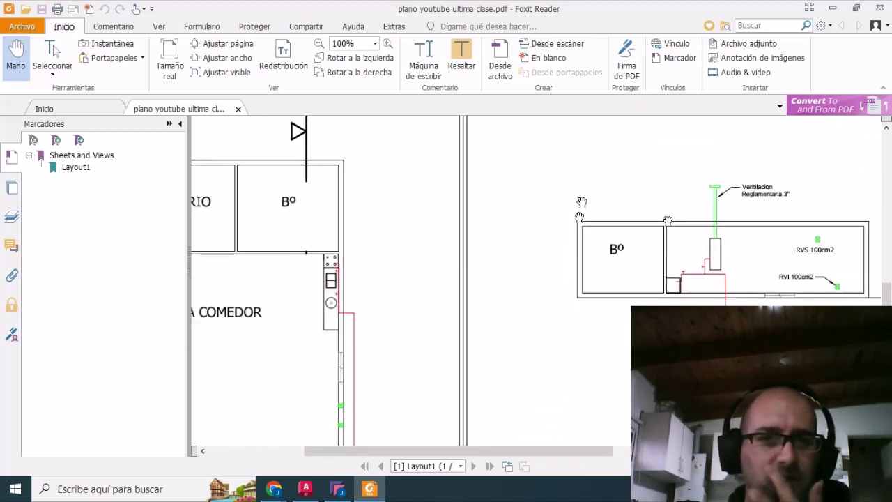
mouse_move(466, 391)
left_mouse_down()
mouse_move(550, 247)
mouse_move(646, 210)
left_mouse_up()
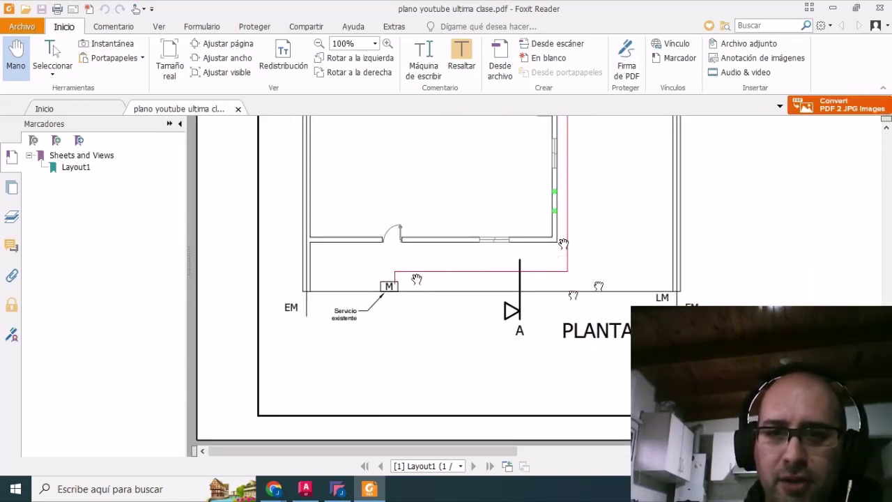
mouse_move(570, 190)
left_mouse_down()
mouse_move(530, 320)
mouse_move(529, 360)
mouse_move(508, 321)
mouse_move(532, 212)
left_mouse_up()
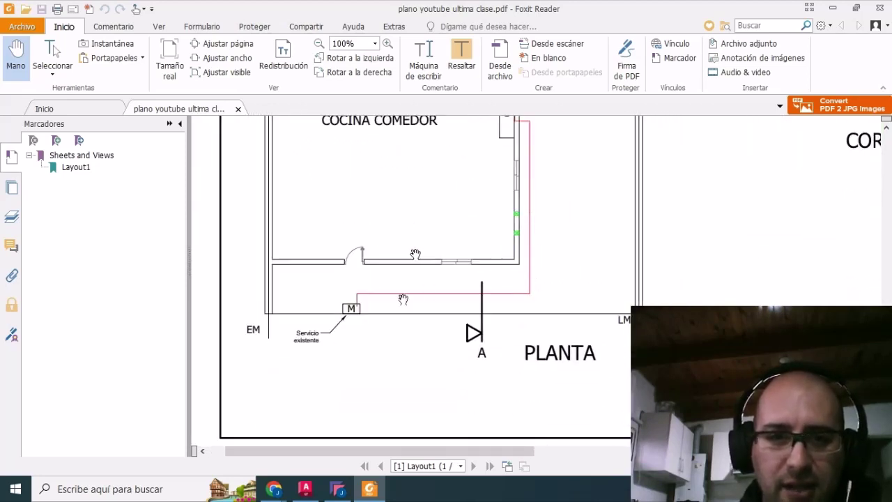
left_click_drag(626, 294, 568, 347)
mouse_move(567, 294)
left_mouse_down()
mouse_move(539, 289)
mouse_move(323, 321)
left_mouse_up()
Fit the whole page in the window, then close Foxit Reader
left_click(829, 466)
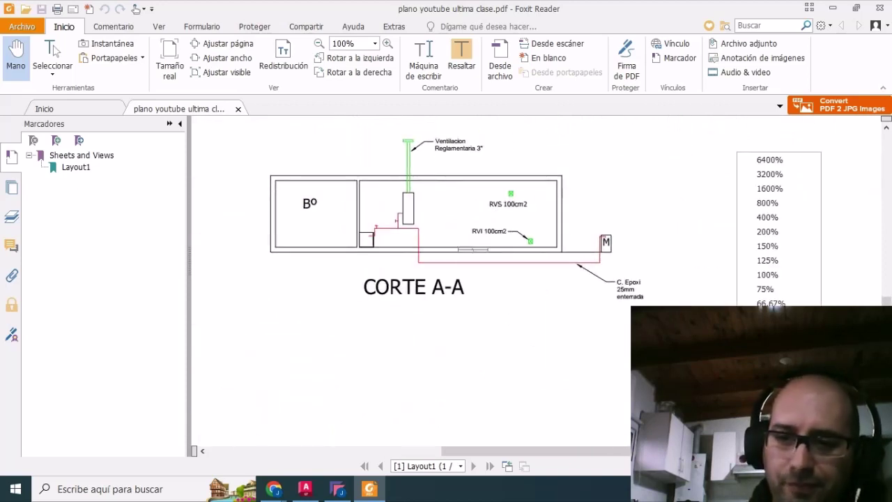
left_click(770, 404)
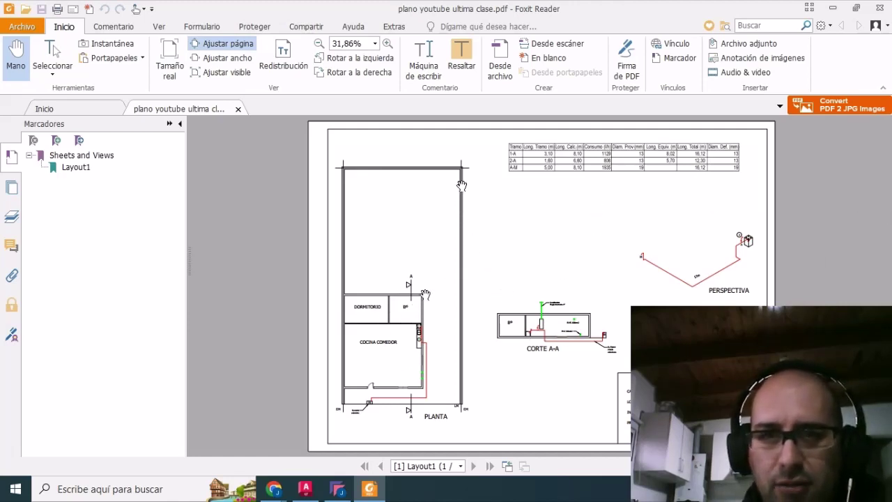
left_click(880, 7)
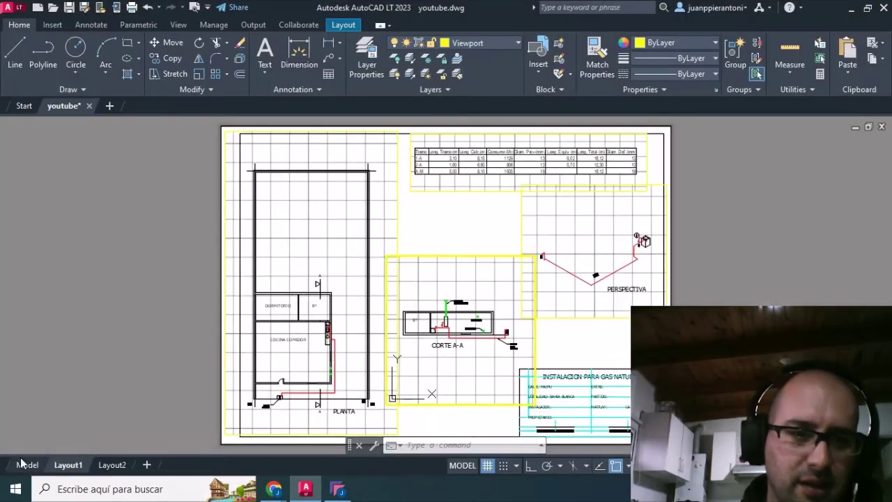
Switch to model space, zoom into the plan and select the left and right dashed wall lines
left_click(29, 465)
scroll(364, 230, "down", 3)
scroll(364, 230, "down", 3)
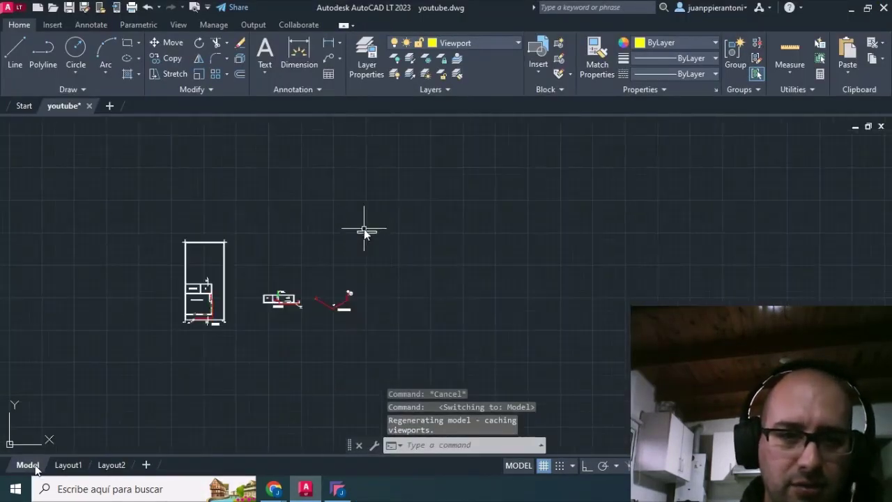
scroll(249, 258, "up", 5)
scroll(259, 244, "down", 3)
scroll(263, 247, "up", 5)
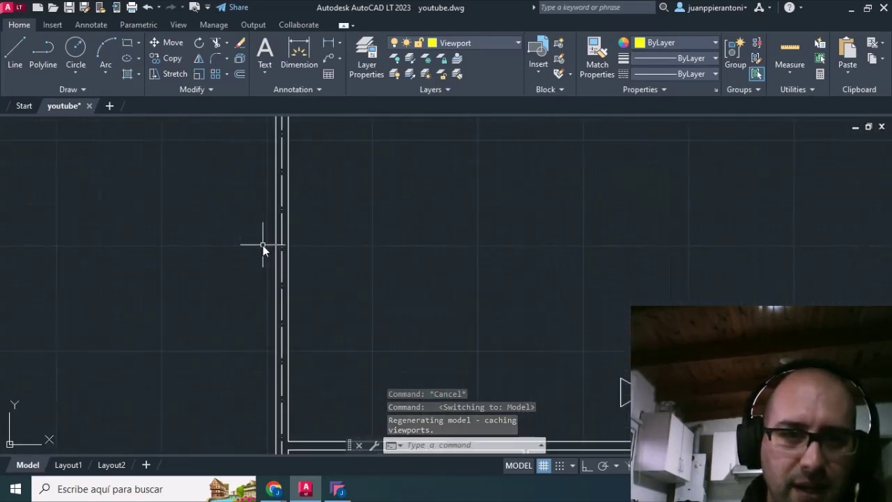
scroll(283, 234, "down", 4)
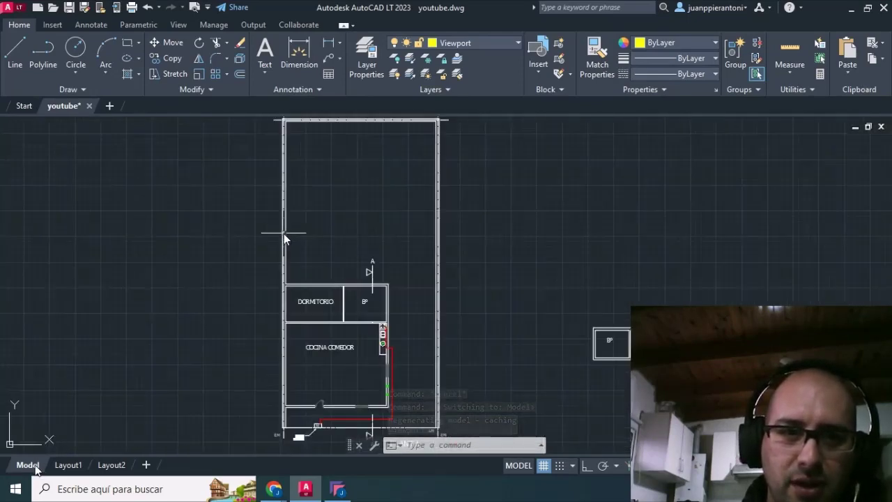
scroll(285, 237, "up", 2)
scroll(282, 238, "down", 2)
scroll(282, 237, "up", 3)
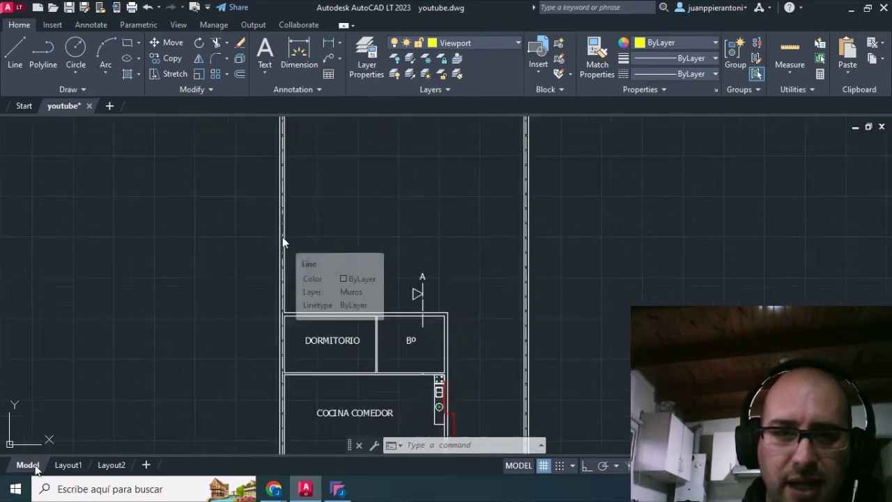
scroll(283, 237, "up", 3)
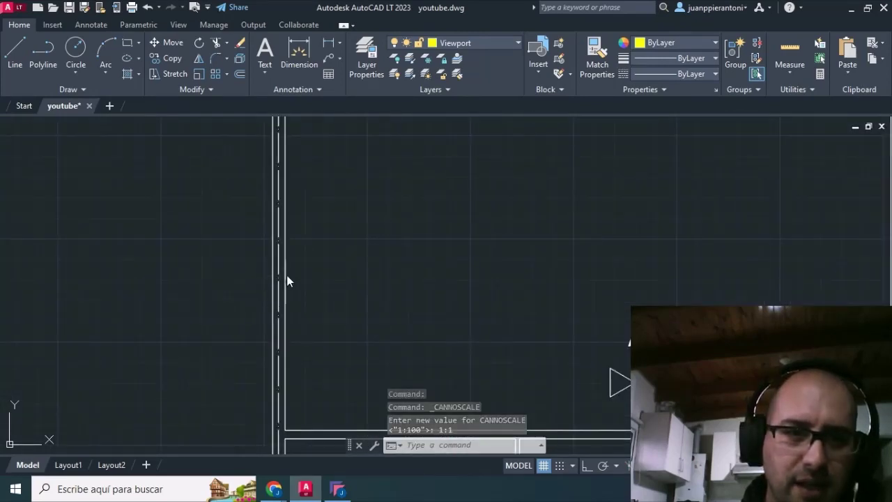
left_click(278, 291)
scroll(349, 289, "down", 4)
scroll(416, 283, "down", 2)
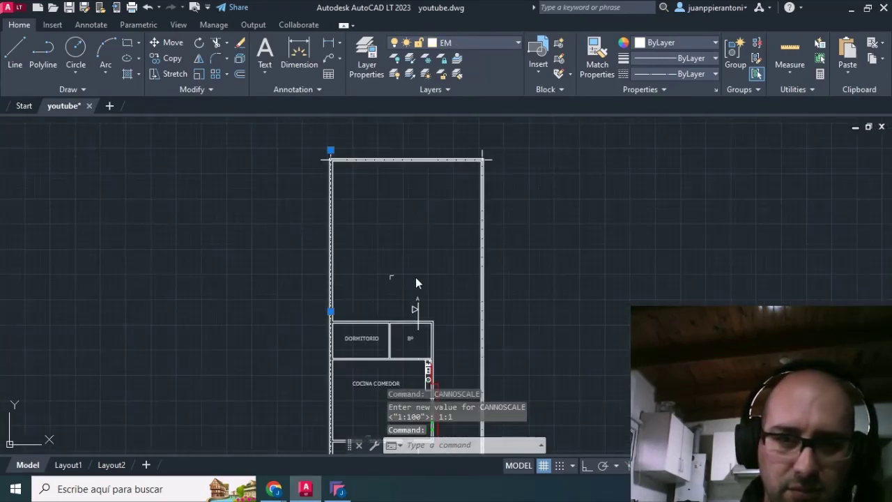
scroll(438, 267, "up", 2)
left_click(512, 259)
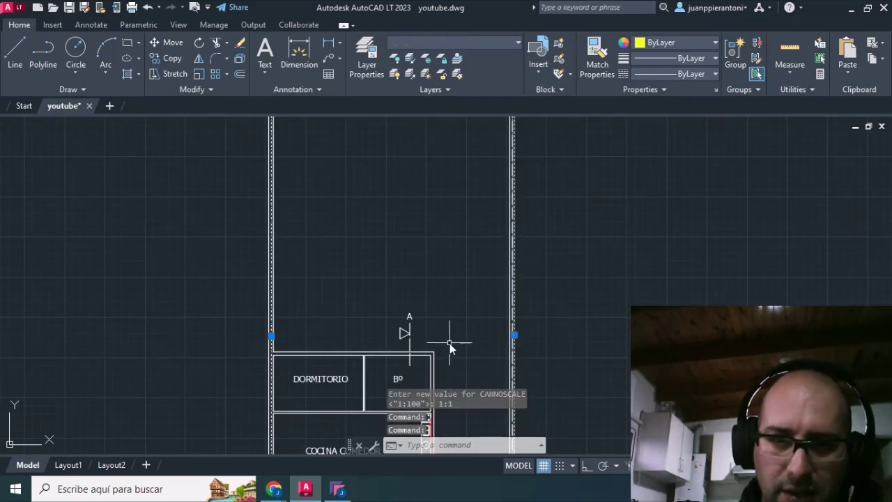
Clear the selection and reselect the left, top and front dashed boundary lines
scroll(529, 272, "up", 4)
key("Escape")
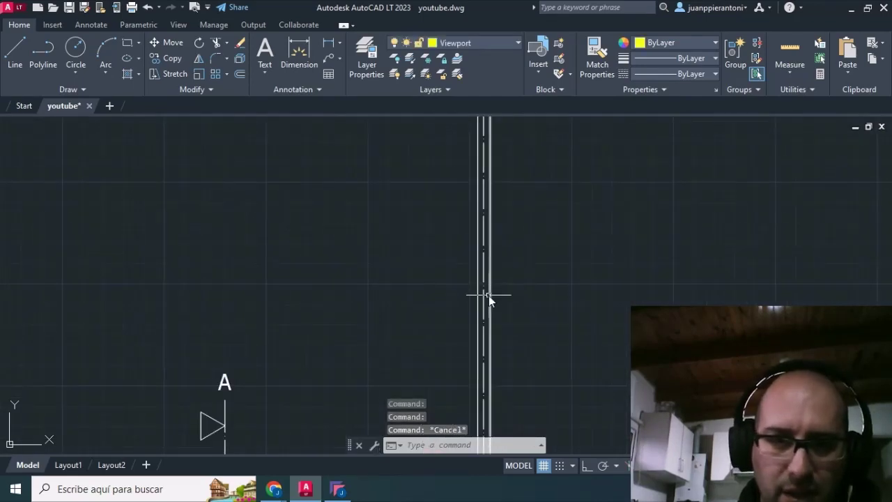
left_click(484, 301)
scroll(418, 293, "down", 3)
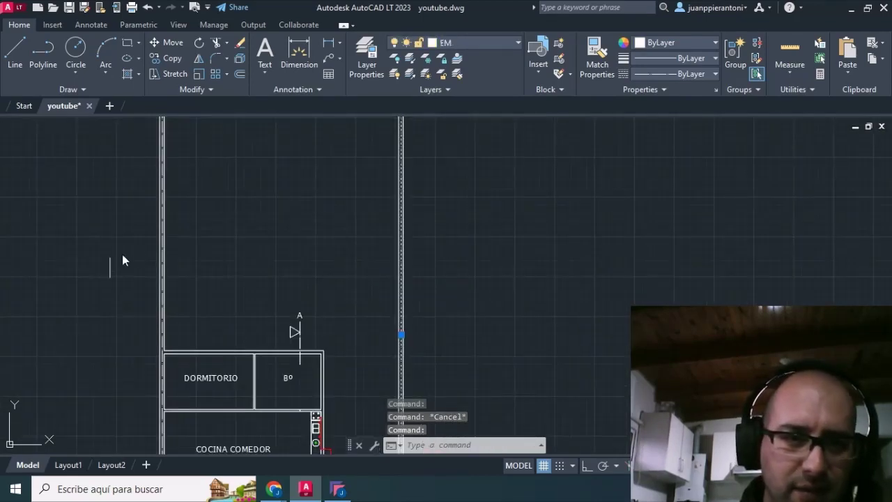
scroll(140, 249, "up", 3)
scroll(278, 265, "up", 2)
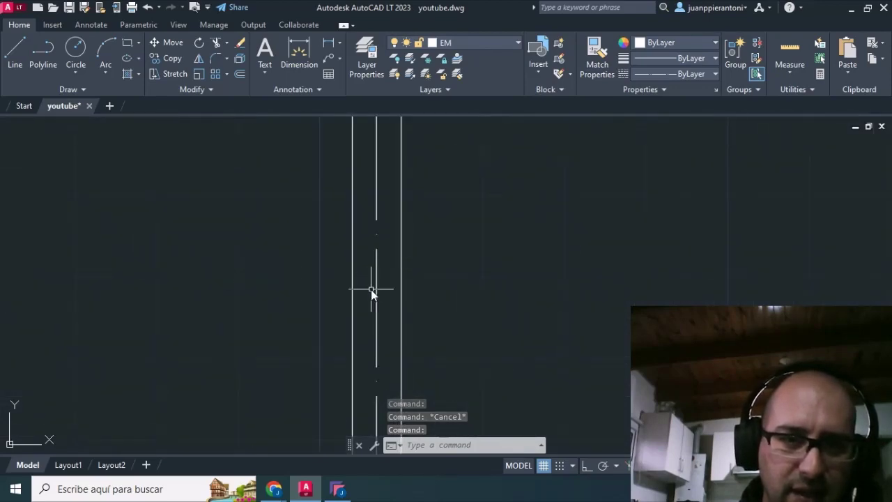
scroll(406, 326, "down", 2)
scroll(406, 332, "down", 3)
scroll(444, 265, "up", 4)
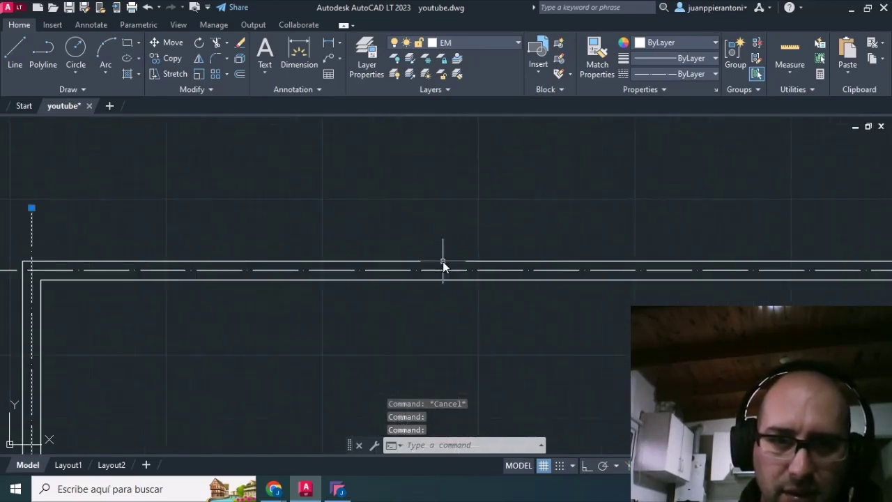
left_click(438, 272)
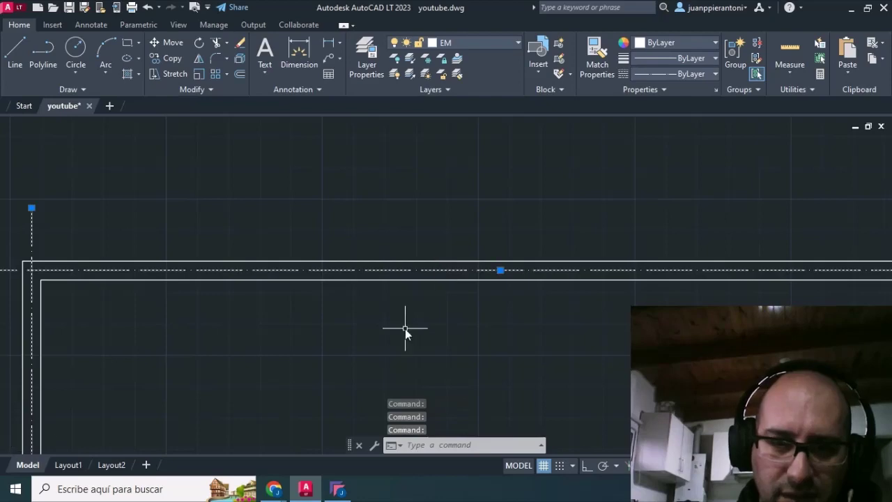
scroll(405, 328, "down", 5)
scroll(404, 354, "up", 3)
scroll(407, 368, "up", 3)
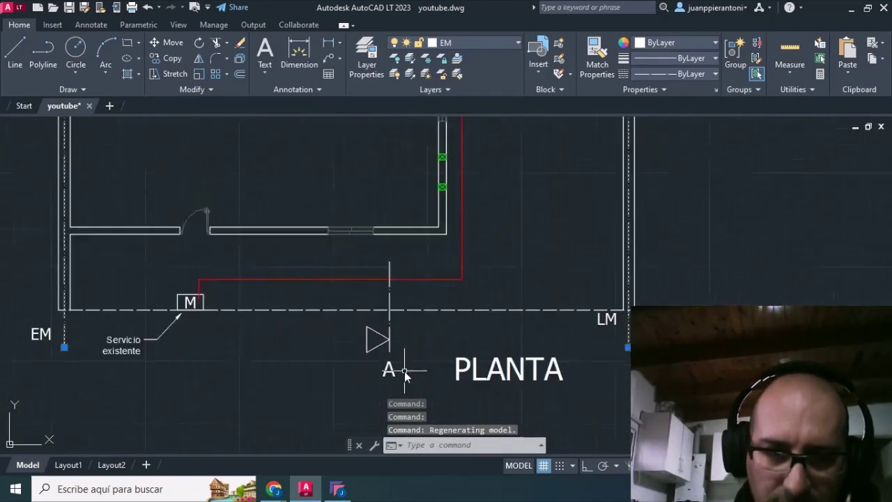
left_click(424, 310)
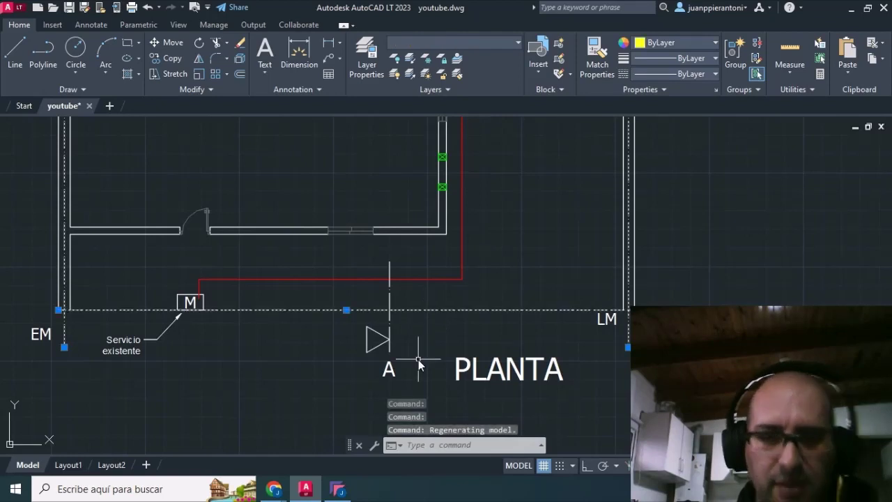
Change the selected dashed lines' linetype scale to 0.02 in Properties, then return to Layout1
right_click(346, 312)
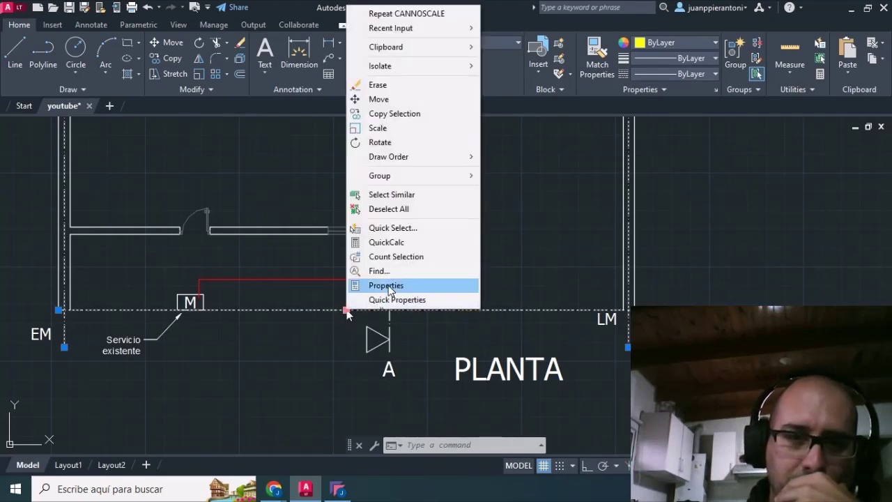
left_click(389, 286)
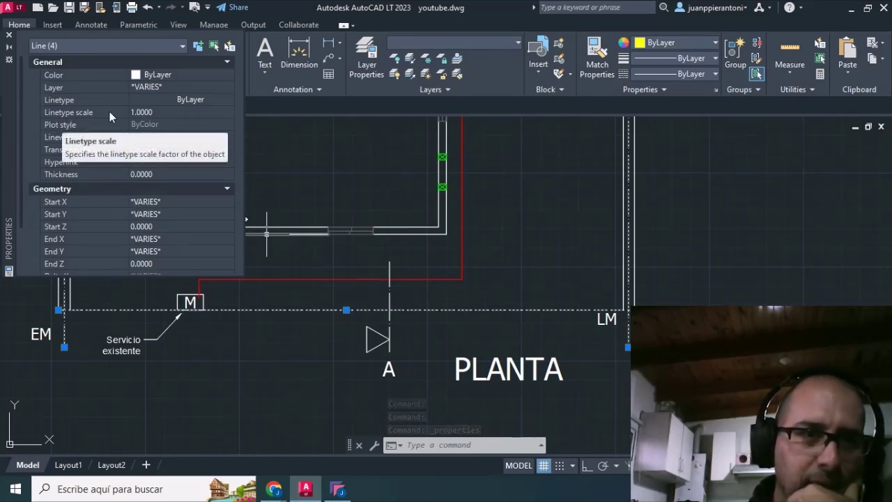
left_click(166, 116)
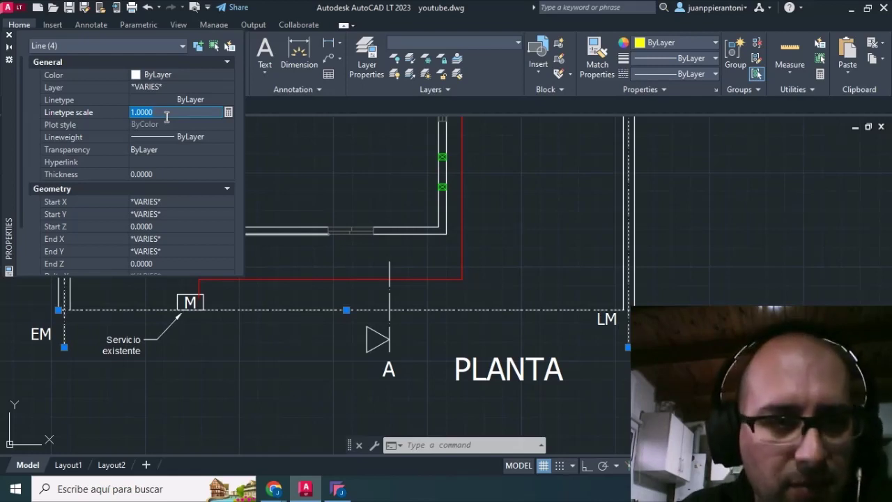
key("BackSpace")
type("02")
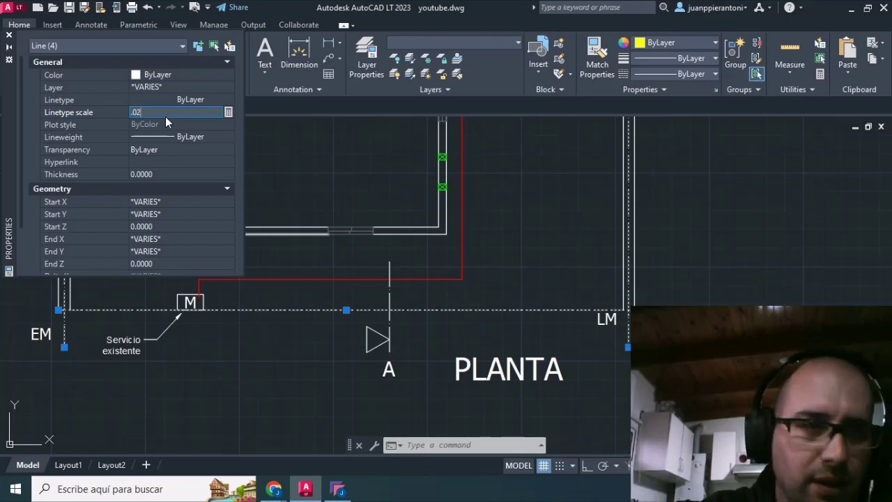
key("Return")
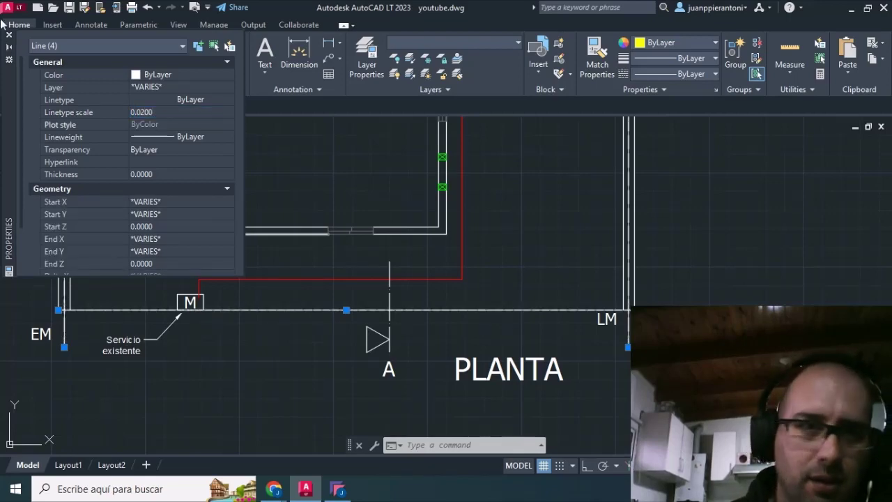
left_click(9, 33)
left_click(60, 465)
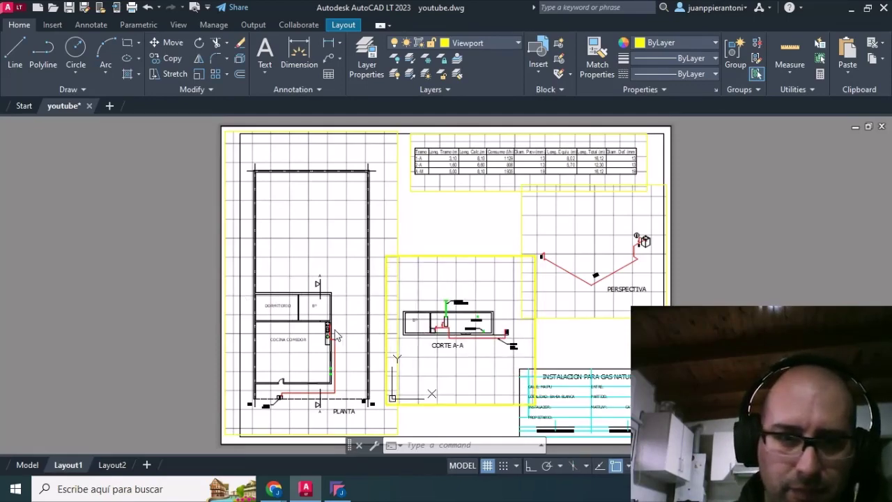
Plot the current layout and load the <Previous plot> page setup (DWG To PDF, ISO A2)
scroll(338, 335, "up", 4)
scroll(339, 334, "up", 4)
scroll(340, 332, "down", 4)
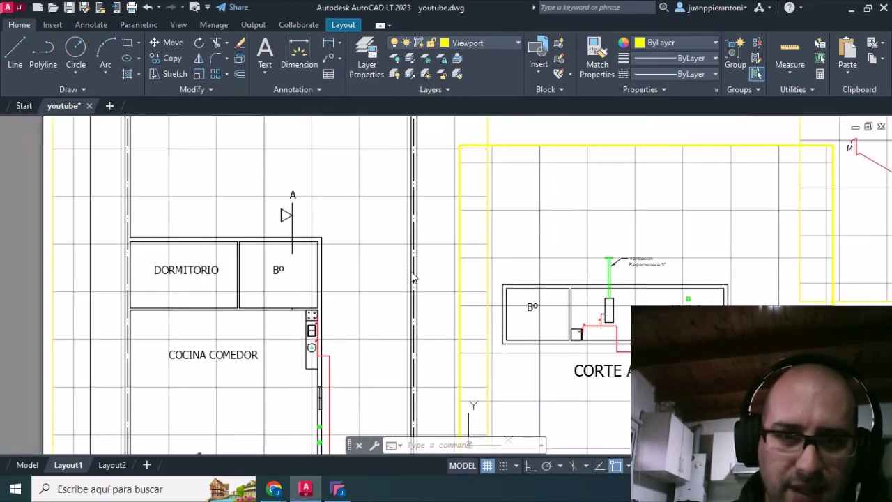
scroll(229, 255, "down", 5)
scroll(231, 311, "up", 5)
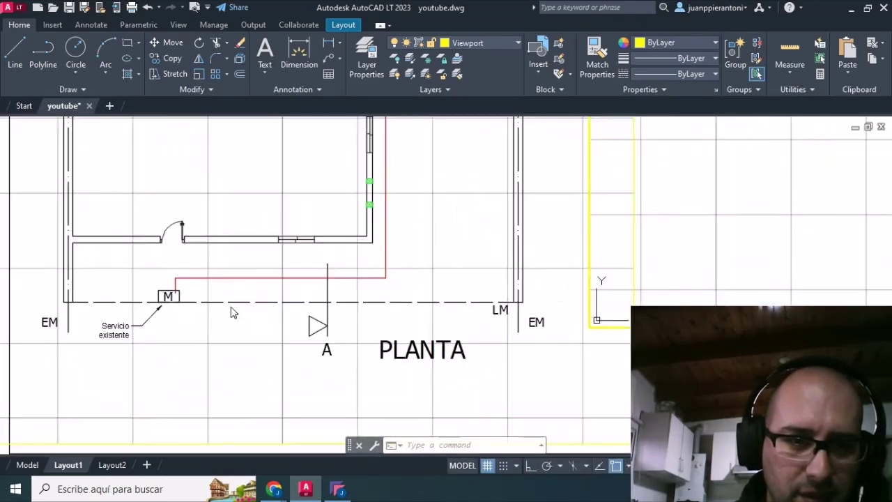
scroll(258, 328, "down", 5)
scroll(282, 251, "up", 3)
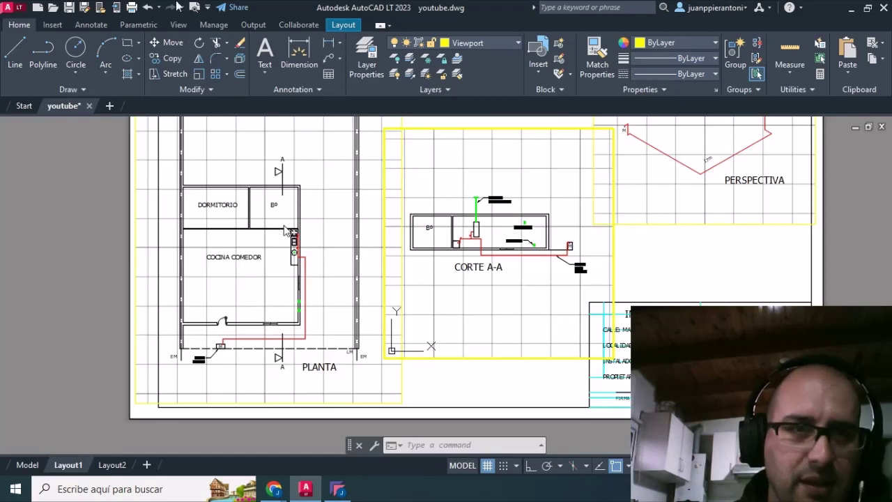
left_click(132, 7)
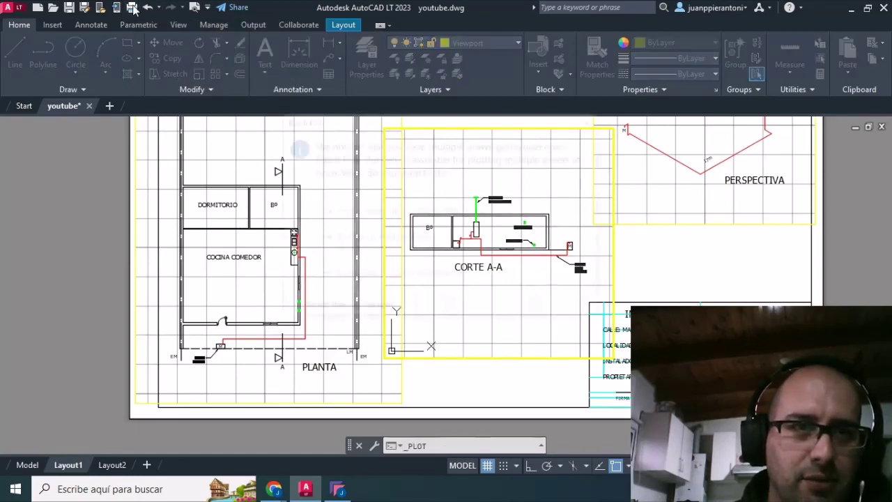
left_click(388, 275)
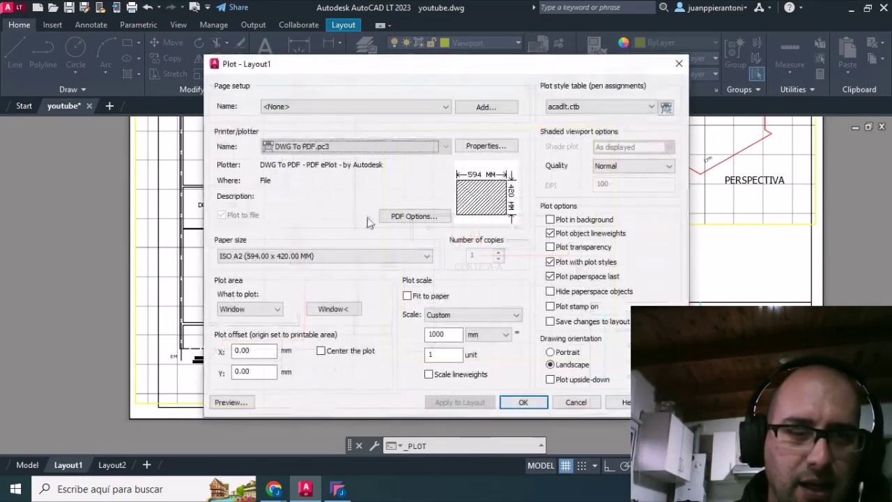
left_click(314, 107)
left_click(306, 120)
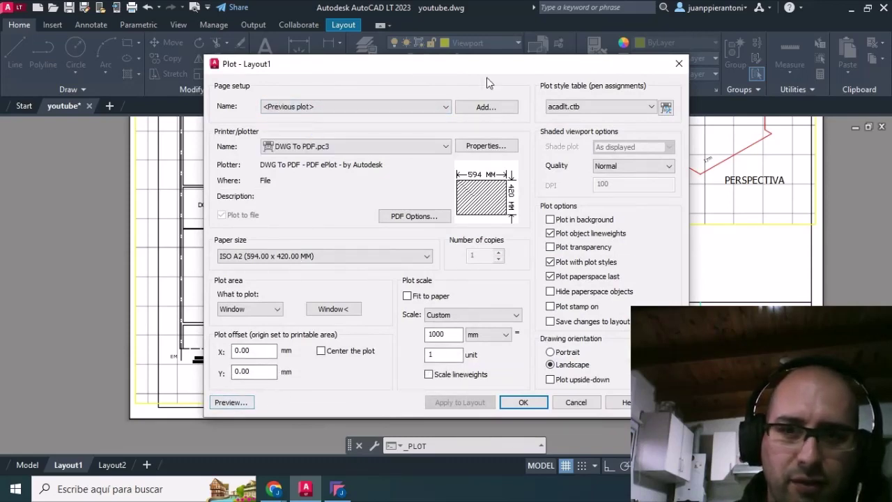
Open the plot preview and zoom over the plan, section A-A, perspective and pipe table
left_click(232, 402)
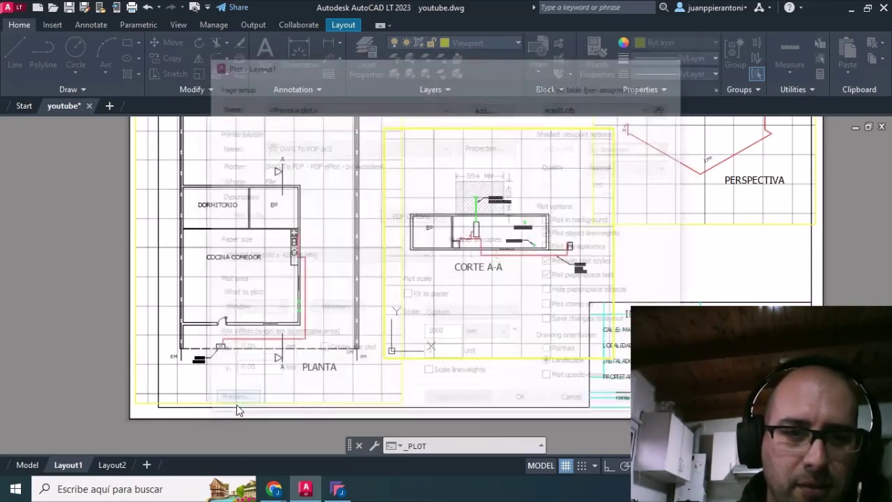
scroll(345, 251, "up", 2)
scroll(377, 241, "up", 4)
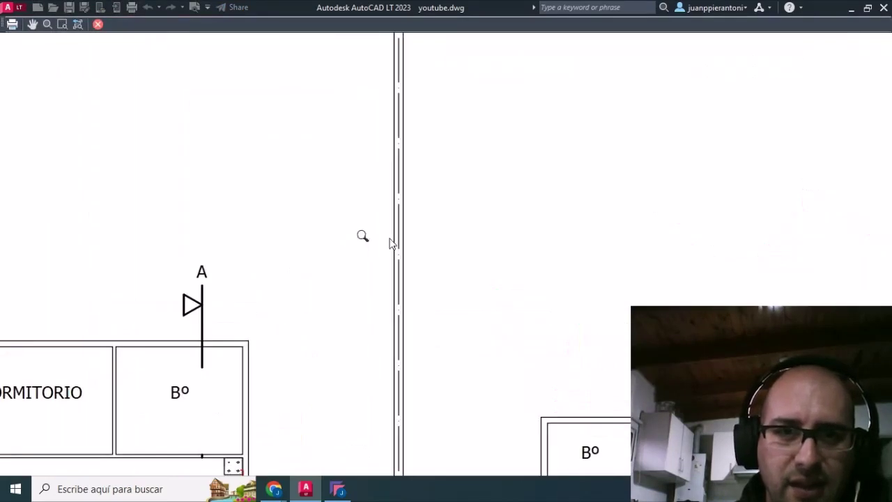
scroll(394, 204, "down", 2)
scroll(383, 237, "down", 4)
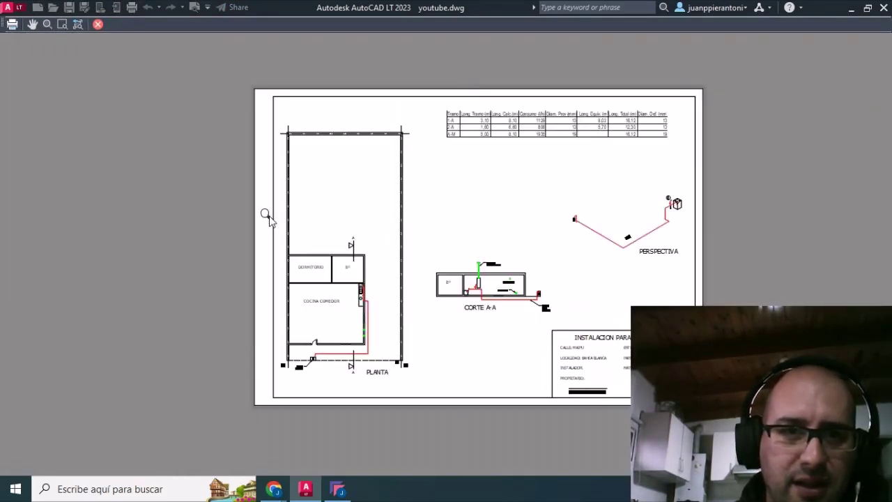
scroll(267, 216, "up", 5)
scroll(454, 209, "down", 2)
scroll(454, 189, "down", 3)
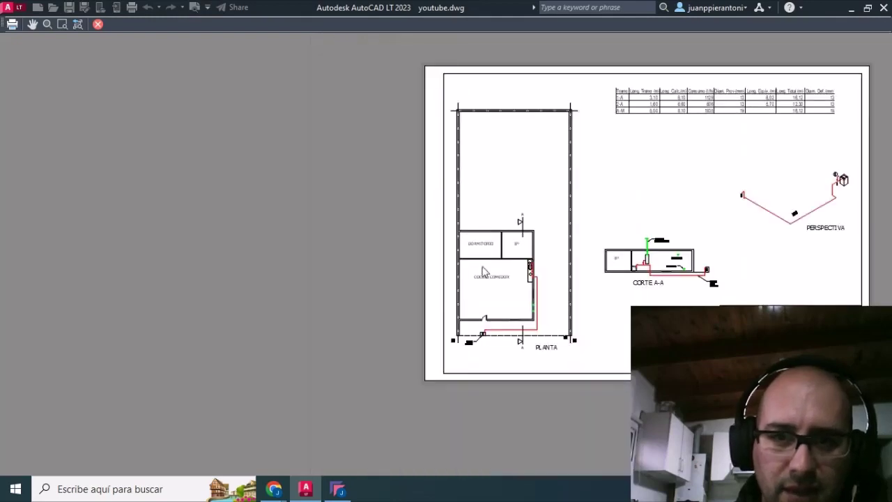
scroll(504, 339, "up", 3)
scroll(510, 313, "up", 2)
scroll(514, 223, "down", 5)
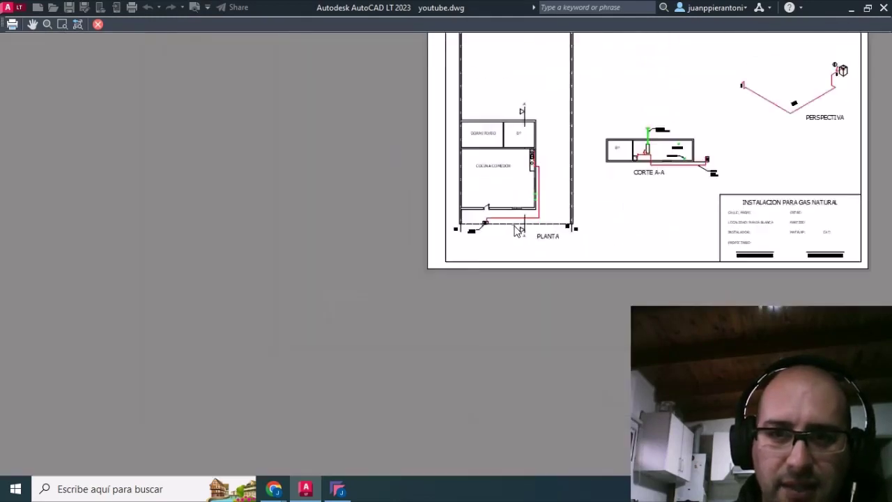
scroll(517, 230, "down", 2)
scroll(589, 134, "up", 2)
scroll(576, 176, "up", 3)
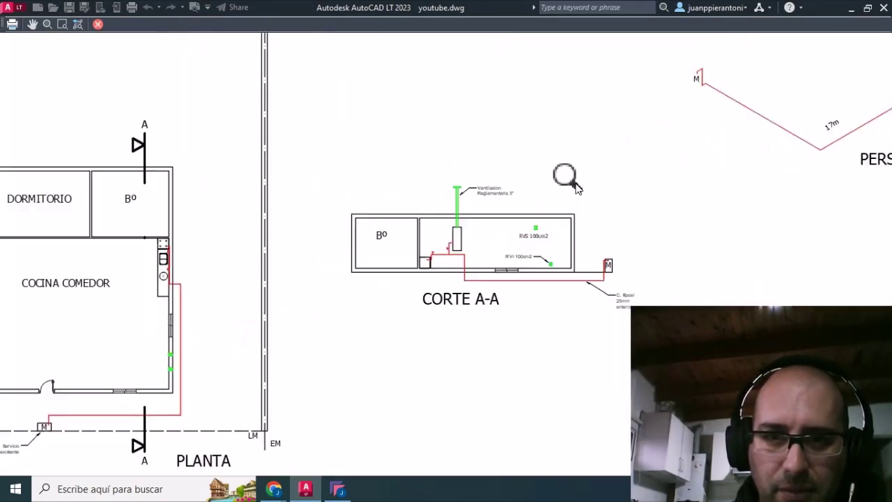
scroll(589, 172, "down", 5)
scroll(591, 108, "up", 2)
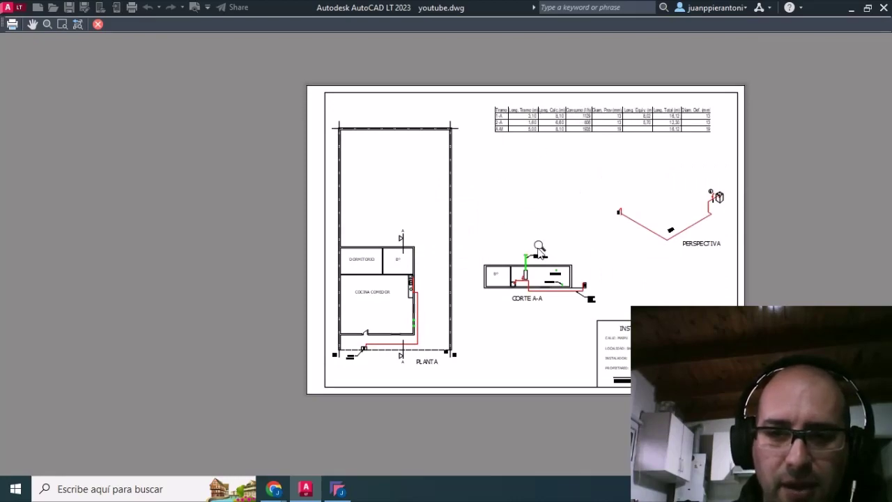
Close the preview and plot, overwriting 'plano youtube ultima clase.pdf' on the Desktop
left_click(99, 23)
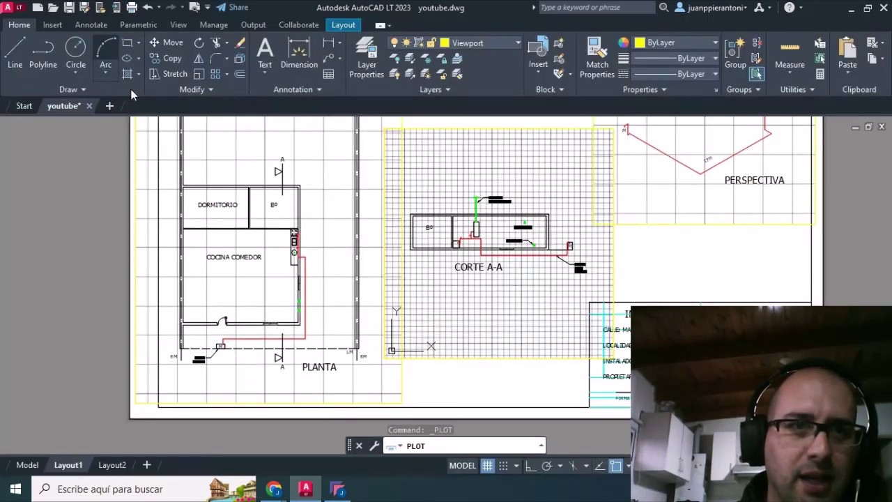
left_click(523, 403)
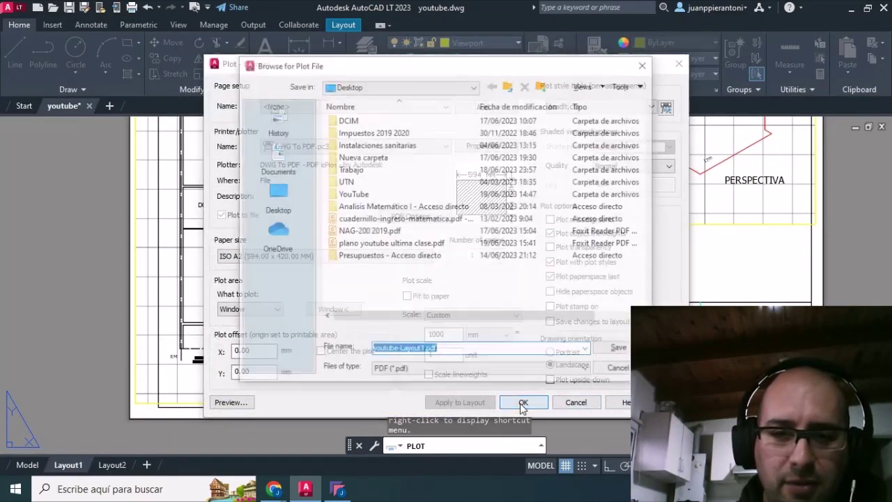
left_click(337, 489)
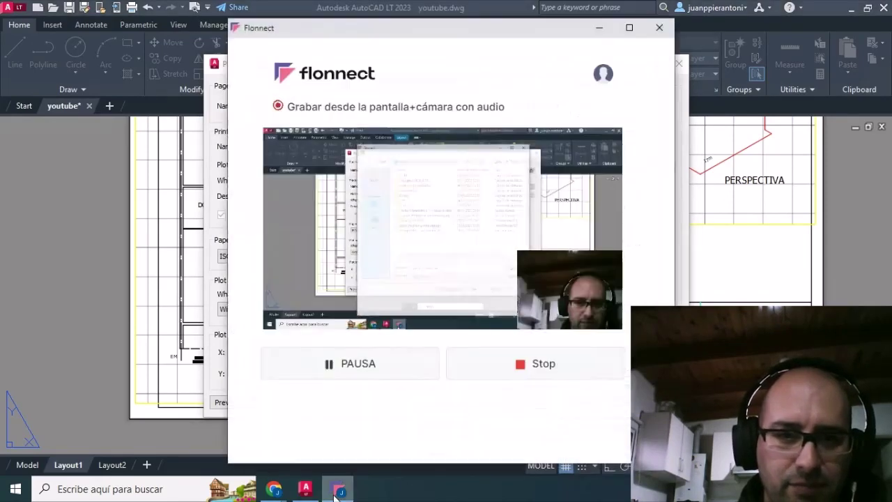
left_click(336, 491)
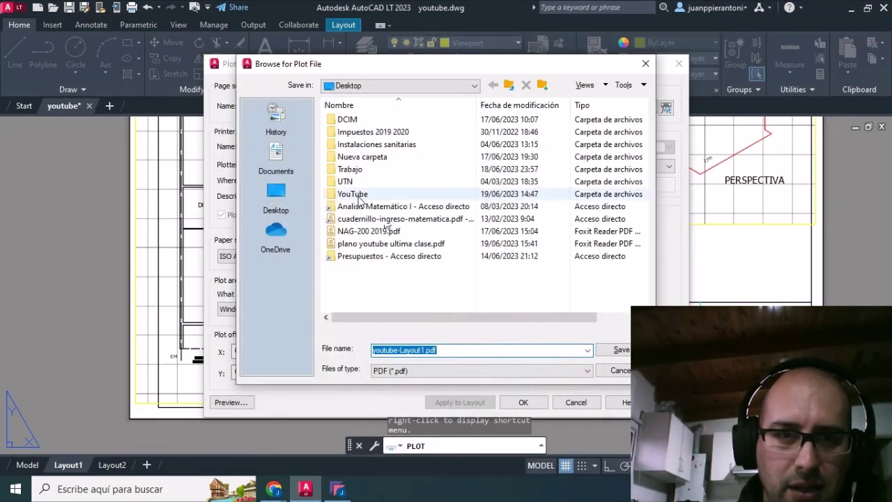
left_click(380, 244)
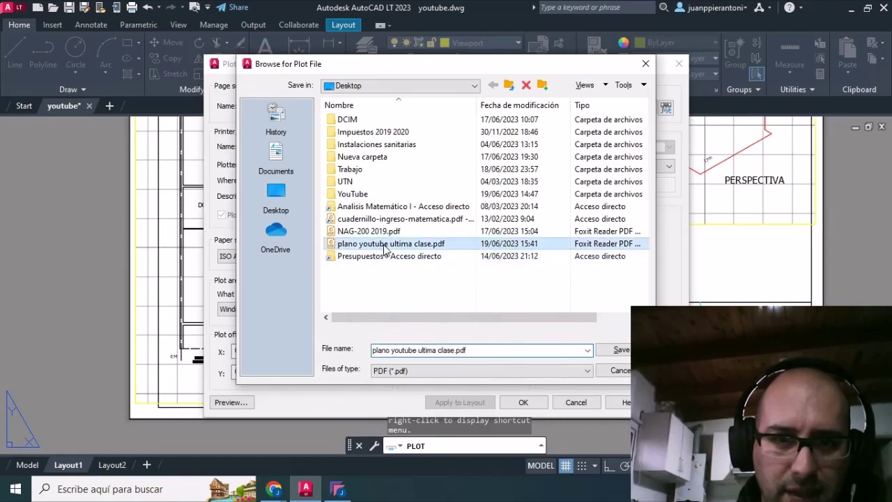
left_click(621, 350)
left_click(474, 260)
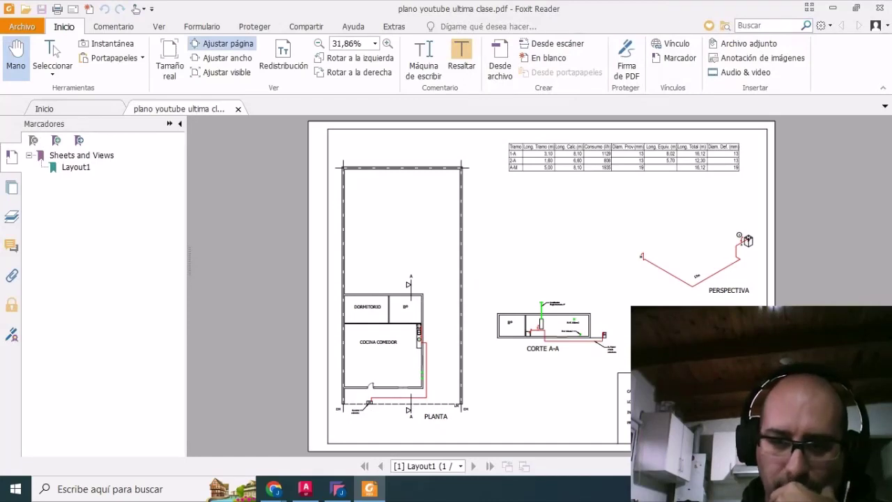
View the re-plotted PDF at 100%, pan over PLANTA and section marker A, then return to AutoCAD
left_click(808, 466)
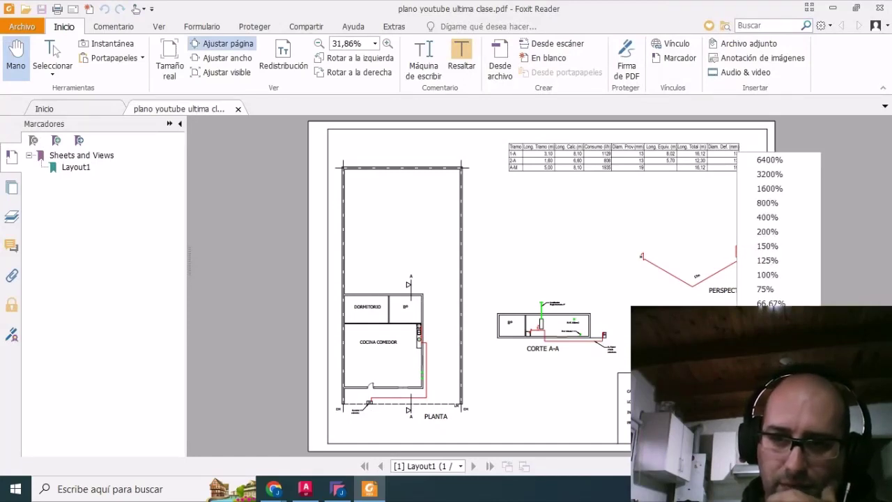
left_click(767, 274)
left_click_drag(538, 349, 544, 212)
scroll(544, 211, "down", 4)
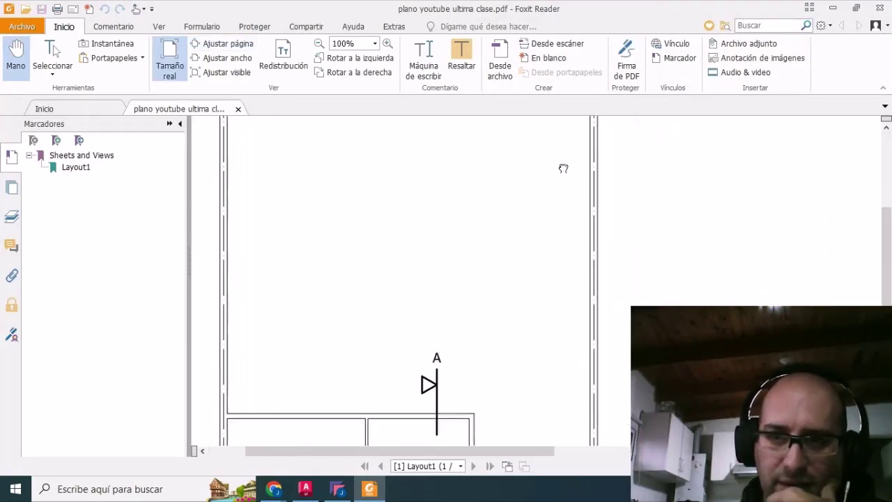
scroll(558, 181, "down", 4)
scroll(554, 209, "down", 3)
left_click_drag(553, 286, 545, 244)
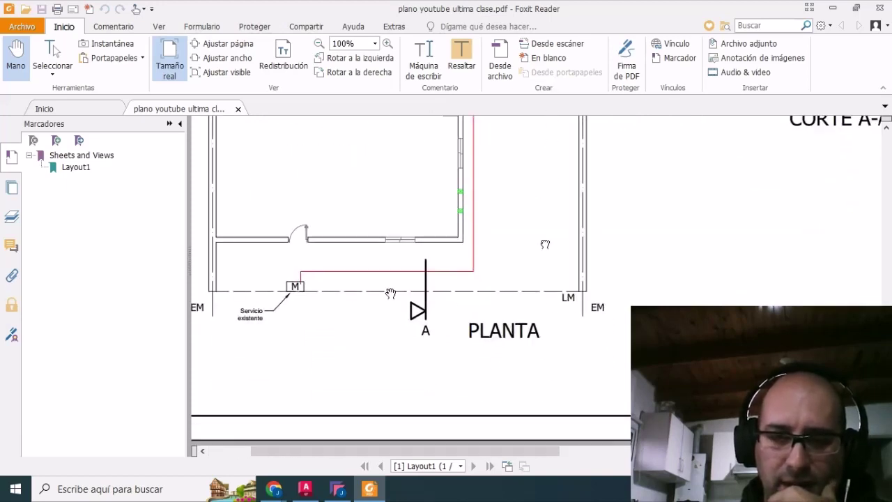
scroll(551, 297, "up", 1)
left_click_drag(532, 301, 472, 428)
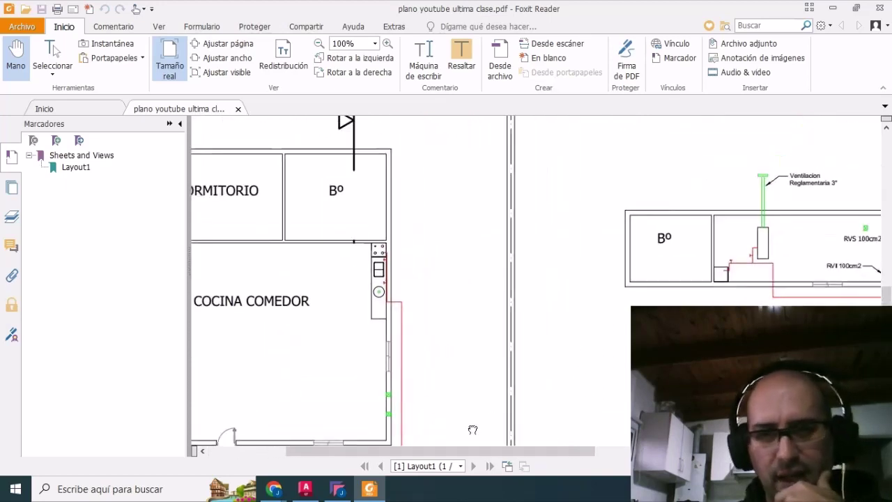
left_click_drag(526, 310, 481, 360)
left_click_drag(372, 334, 454, 391)
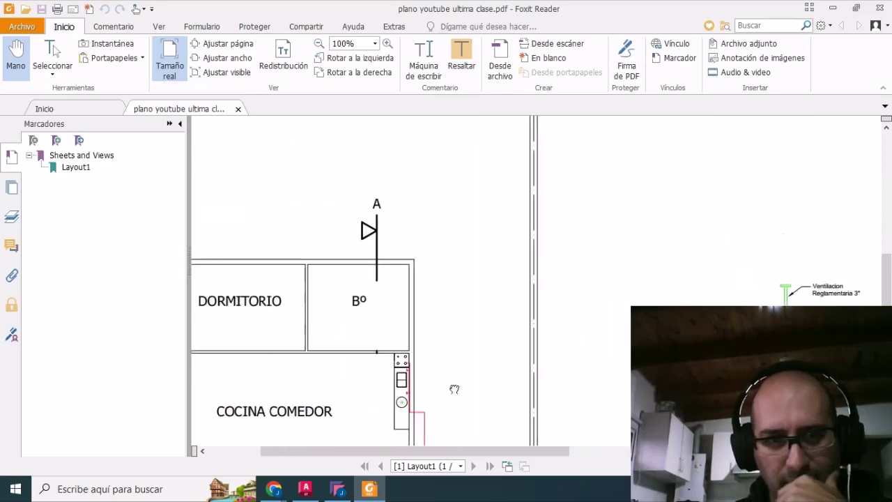
left_click_drag(402, 219, 455, 219)
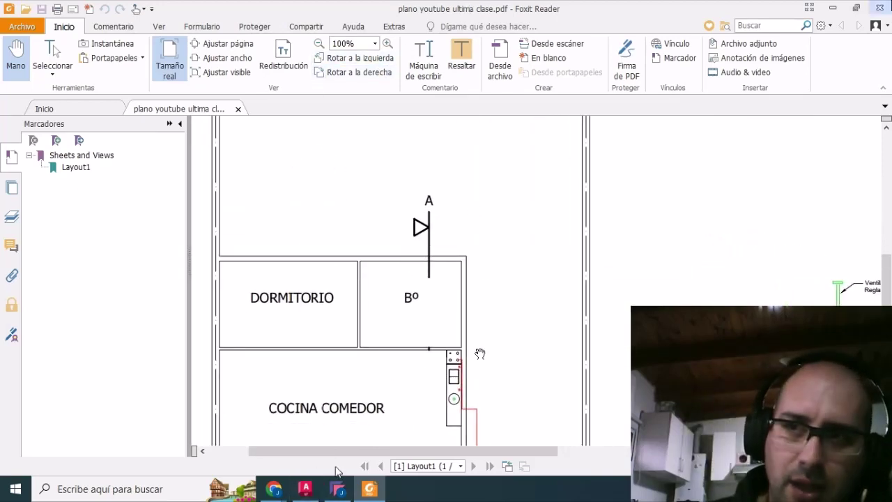
left_click(305, 489)
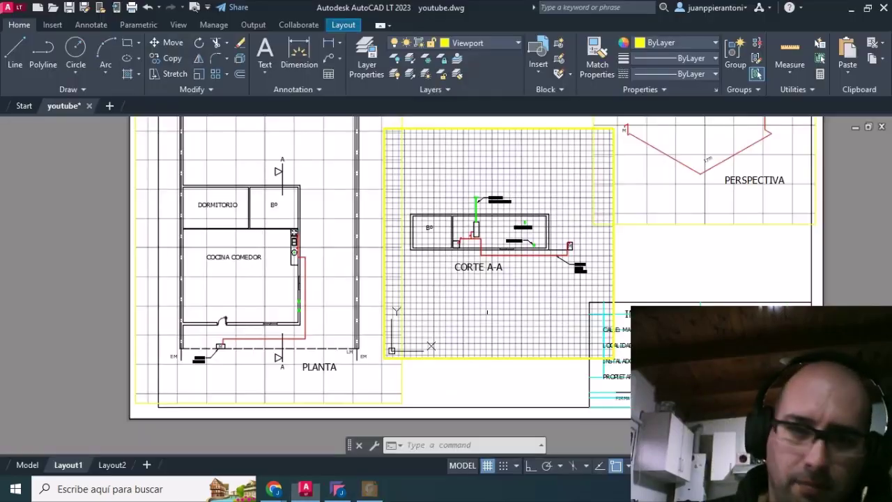
Return to the AutoCAD drawing in model space and zoom to the section lines
left_click(307, 491)
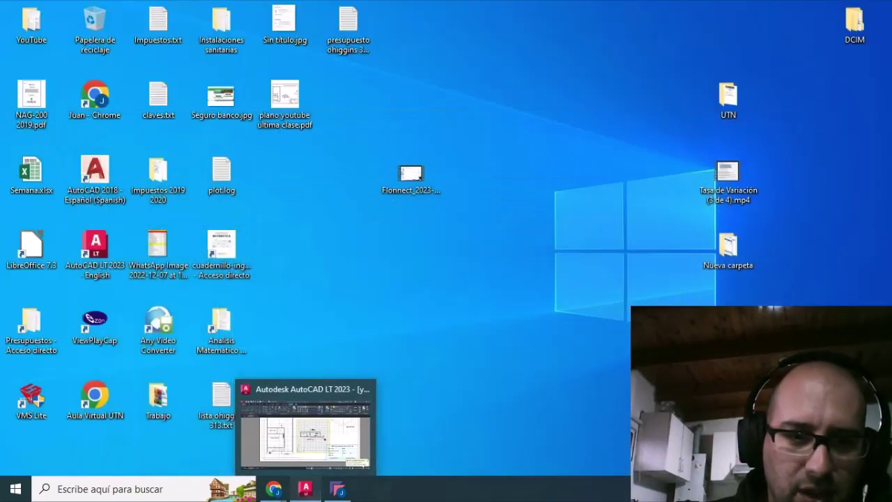
left_click(307, 491)
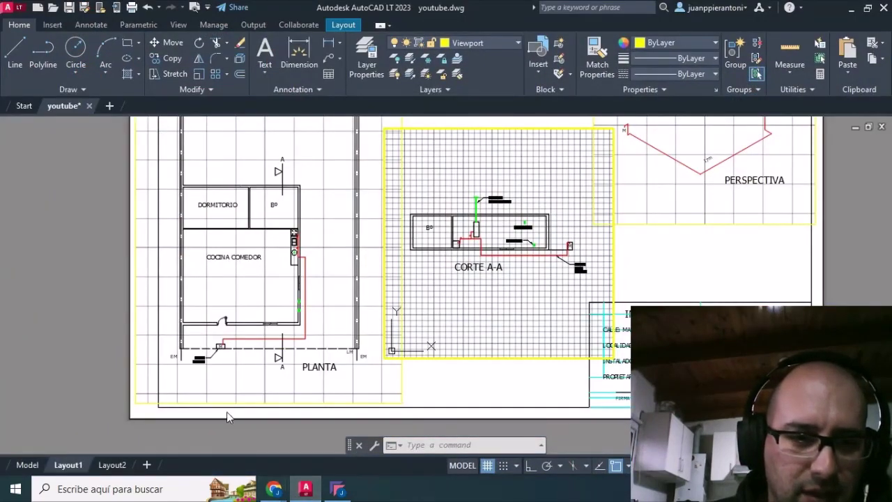
left_click(27, 465)
scroll(365, 217, "down", 3)
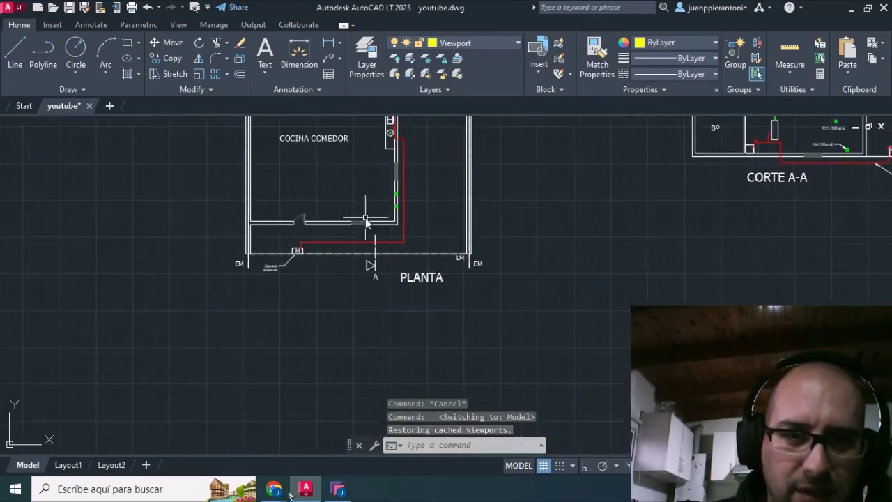
scroll(369, 195, "down", 3)
scroll(379, 144, "up", 6)
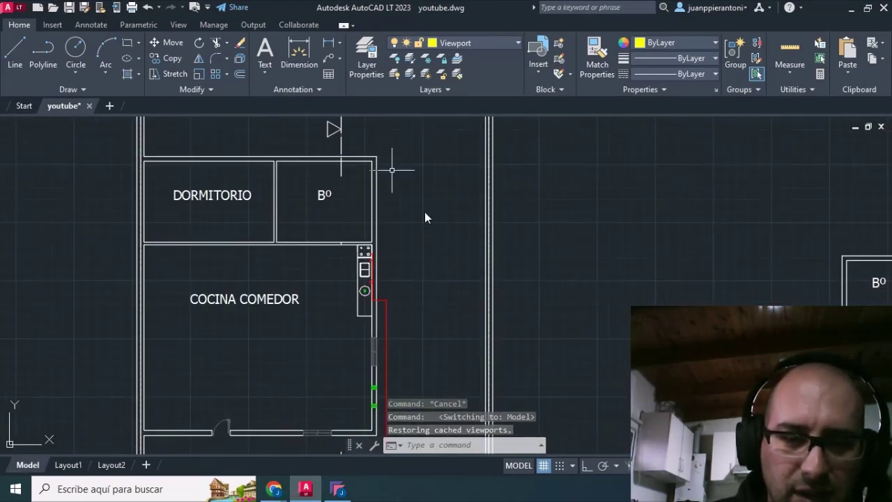
scroll(483, 291, "down", 2)
scroll(483, 293, "down", 2)
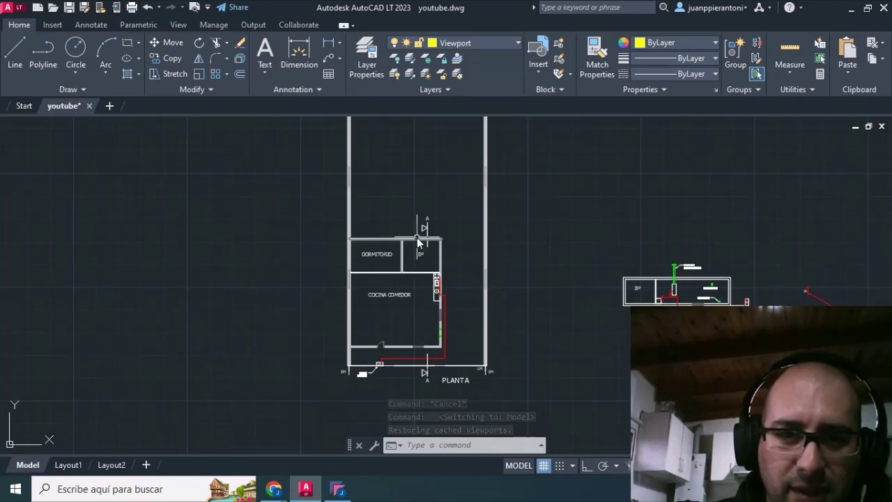
scroll(450, 233, "up", 6)
Select both the upper and lower segments of section line A
left_click(454, 230)
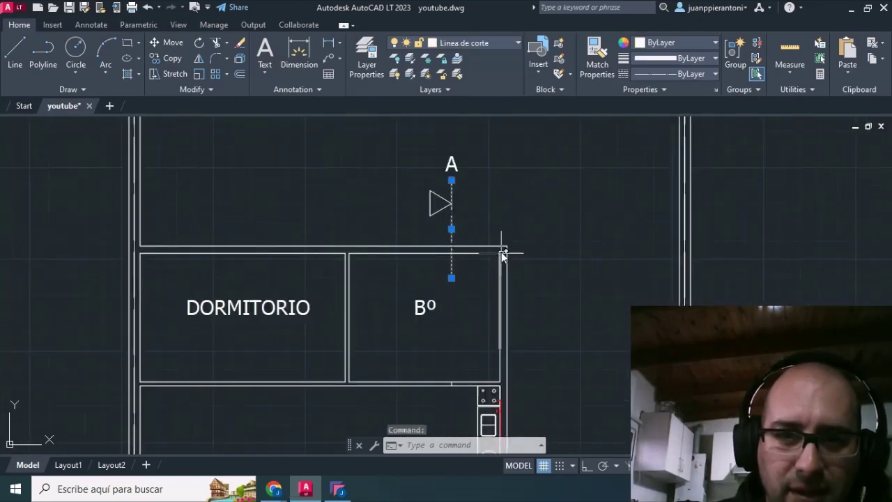
scroll(497, 204, "down", 3)
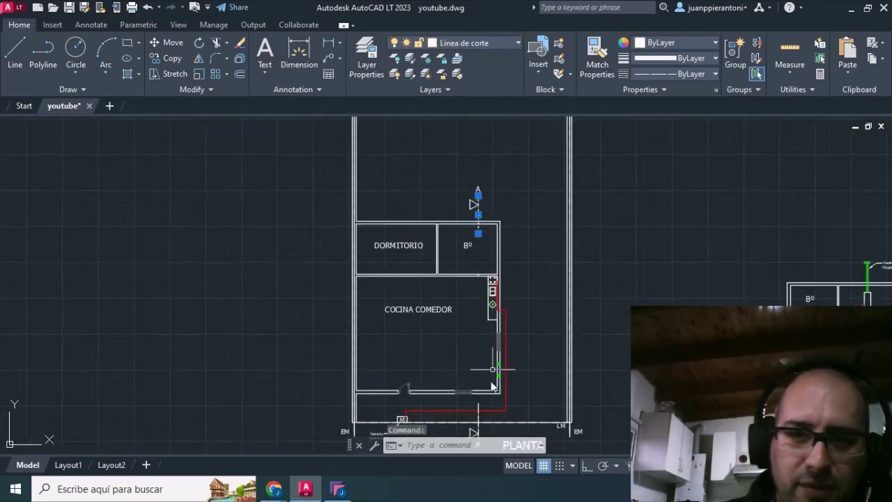
scroll(487, 326, "down", 2)
scroll(483, 383, "up", 2)
scroll(473, 406, "up", 2)
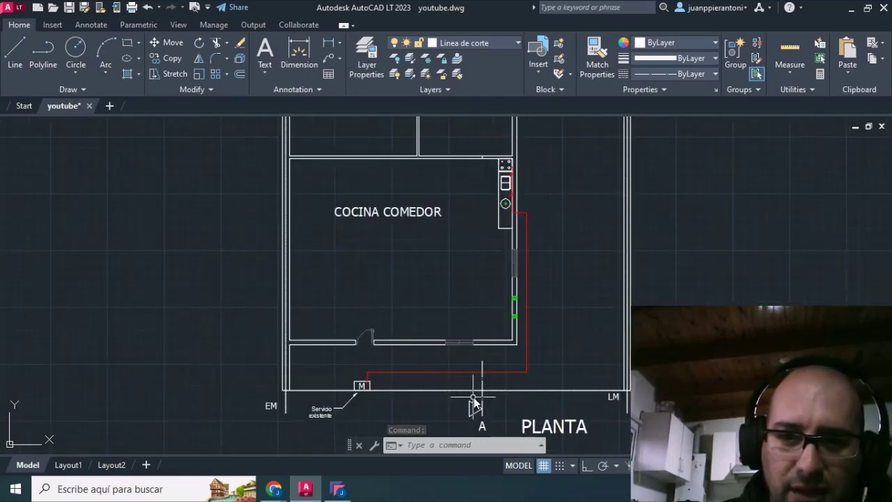
left_click(482, 382)
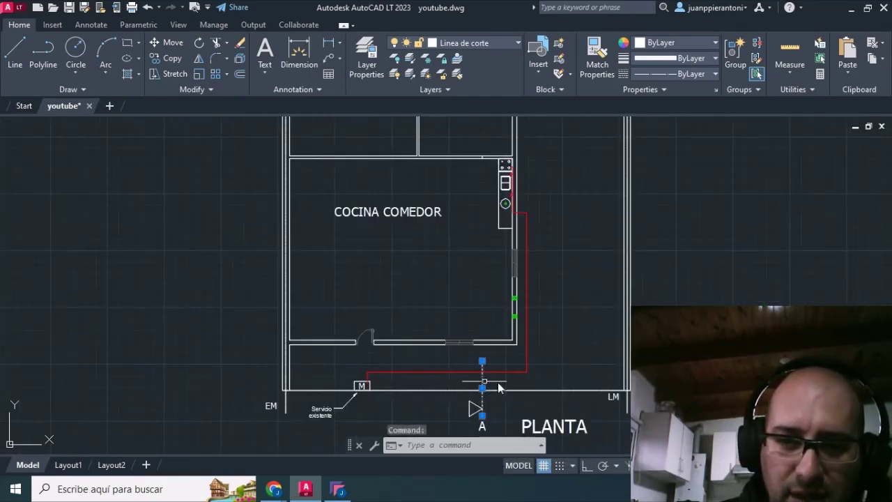
scroll(537, 337, "down", 2)
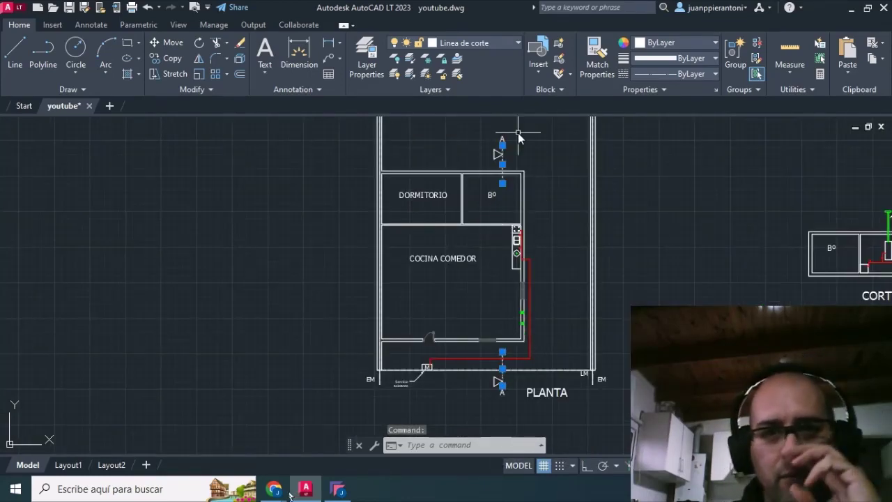
scroll(518, 135, "up", 5)
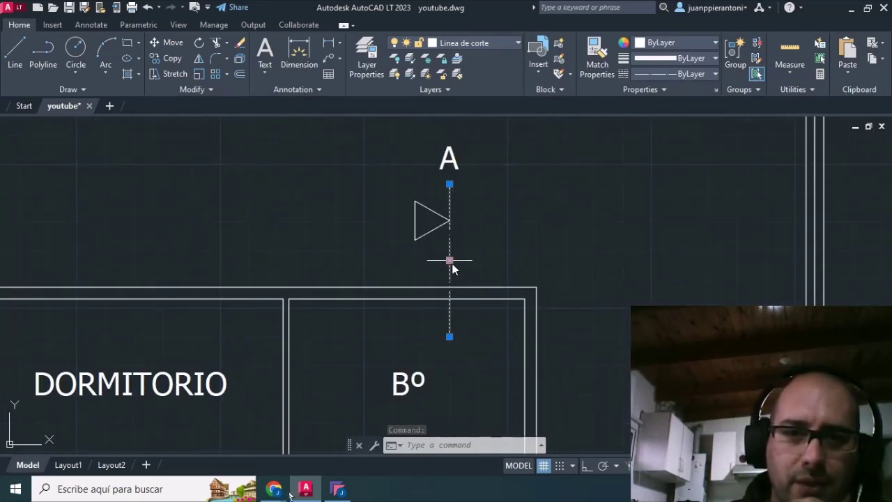
scroll(451, 269, "down", 3)
scroll(453, 269, "down", 2)
scroll(466, 378, "up", 3)
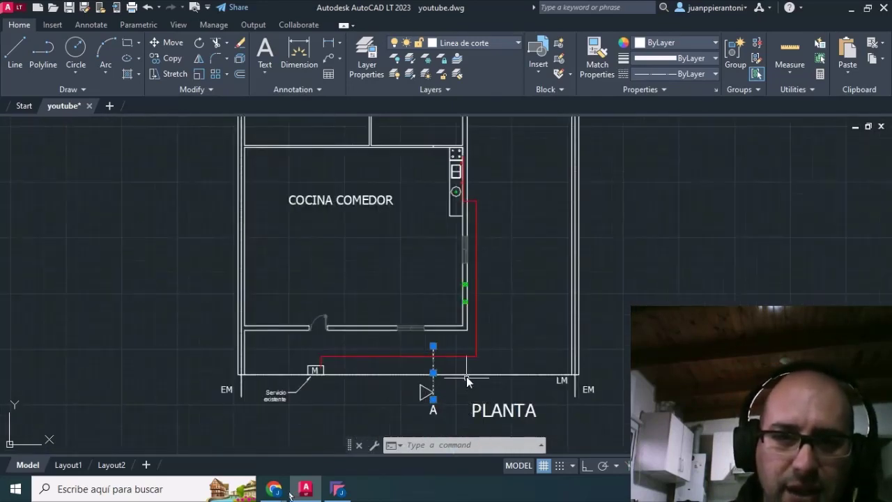
scroll(465, 280, "down", 3)
scroll(459, 162, "up", 4)
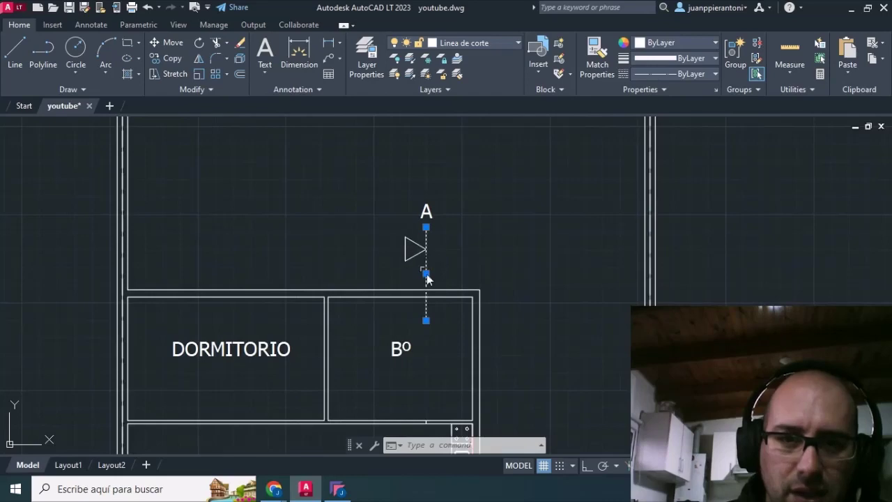
Set the selected section lines' linetype scale to 0.02 in Properties, then return to Layout1
right_click(426, 274)
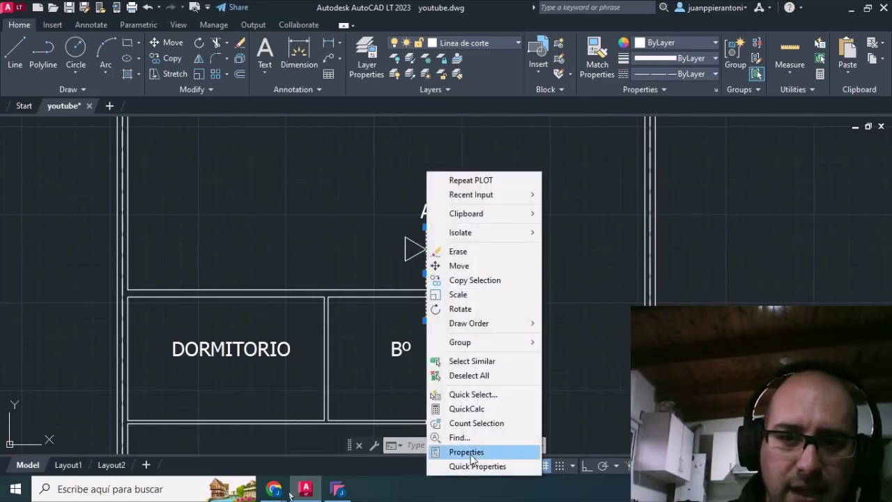
left_click(470, 453)
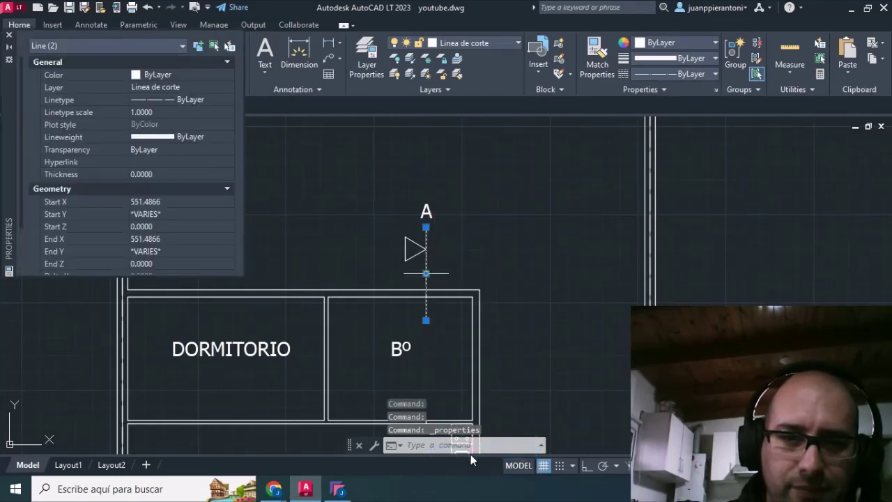
left_click(163, 110)
type(".02")
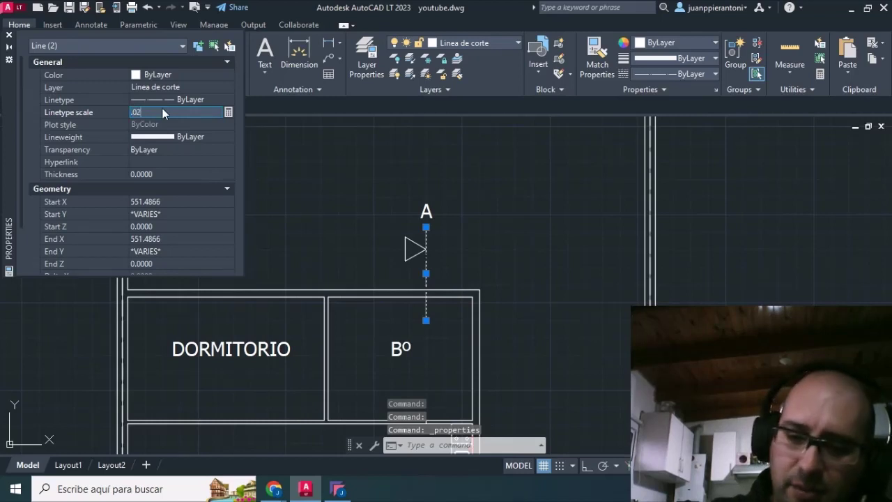
key("Return")
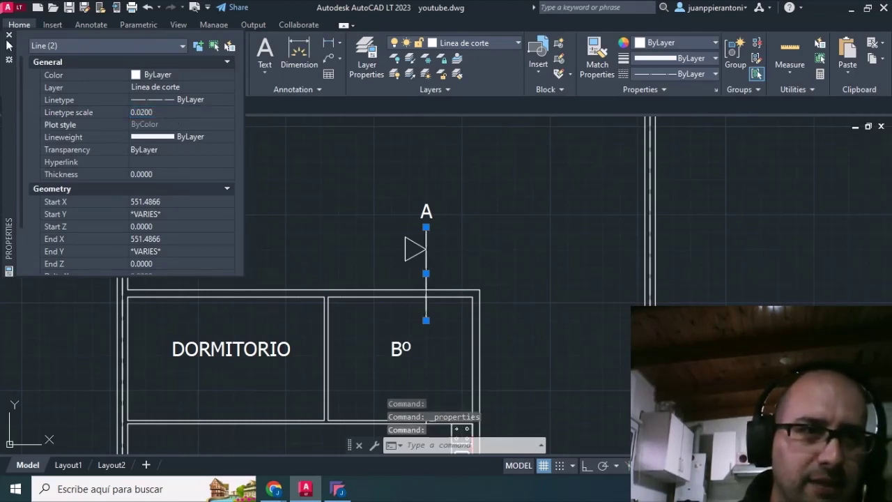
left_click(10, 35)
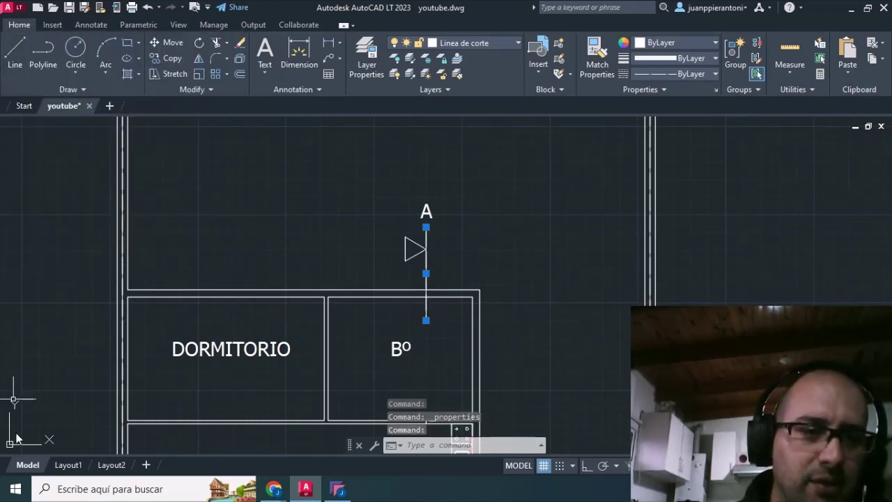
left_click(67, 465)
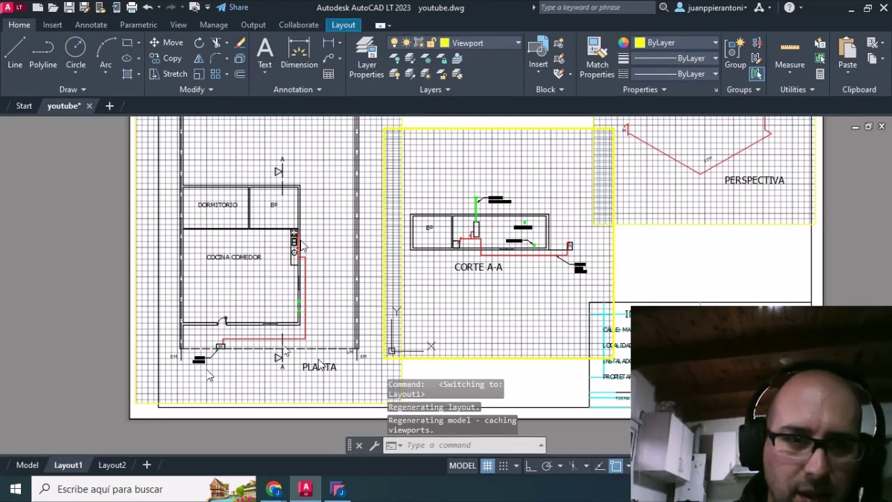
Plot Layout1 with the <Previous plot> page setup, overwriting plano youtube ultima clase.pdf
left_click(133, 9)
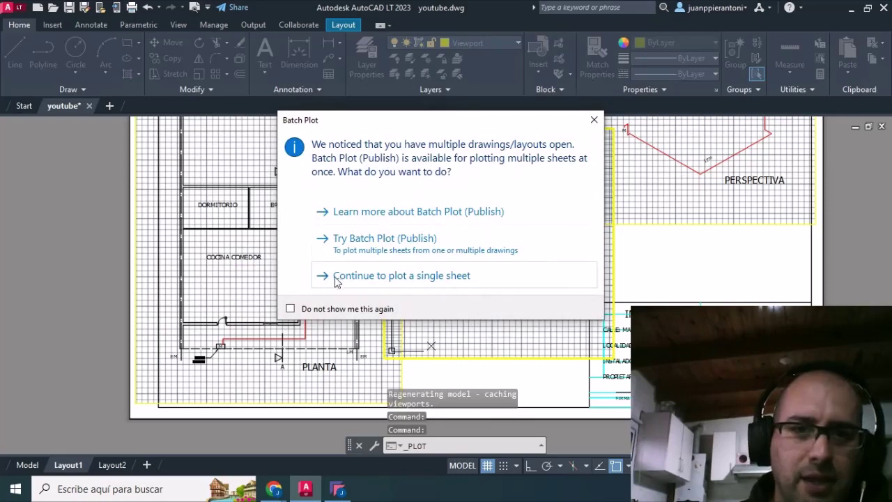
left_click(337, 279)
left_click(298, 108)
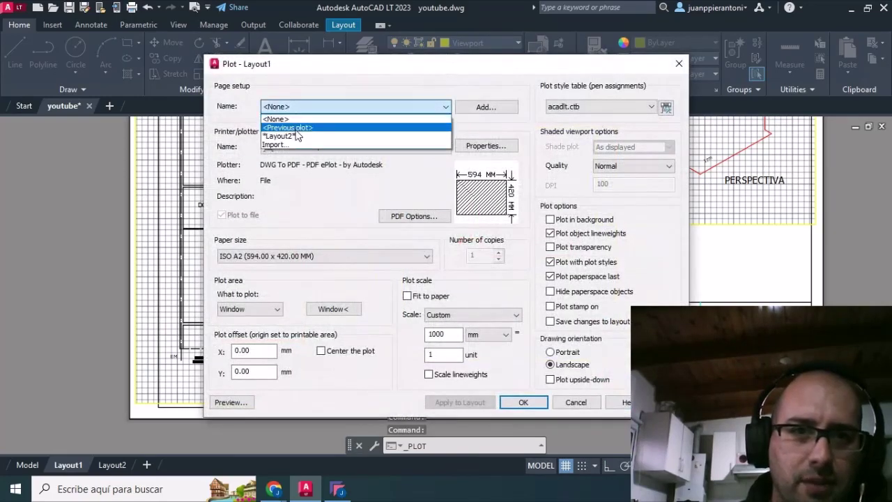
left_click(297, 130)
left_click(533, 407)
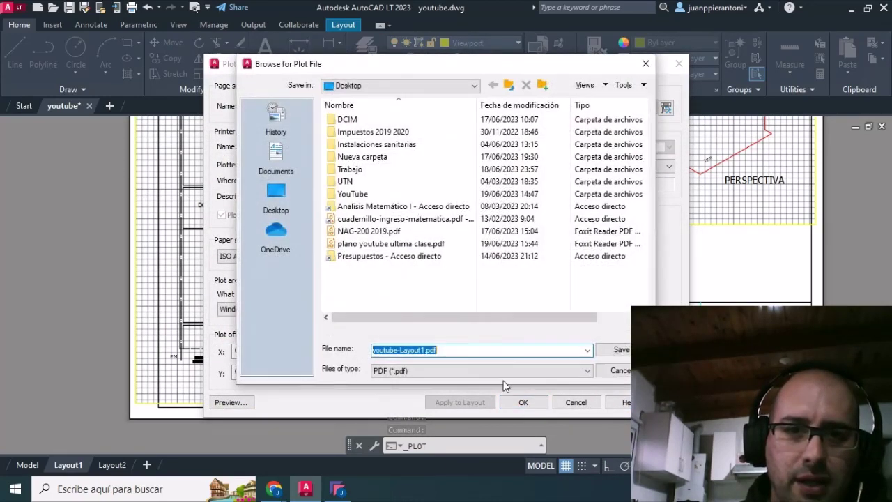
left_click(389, 244)
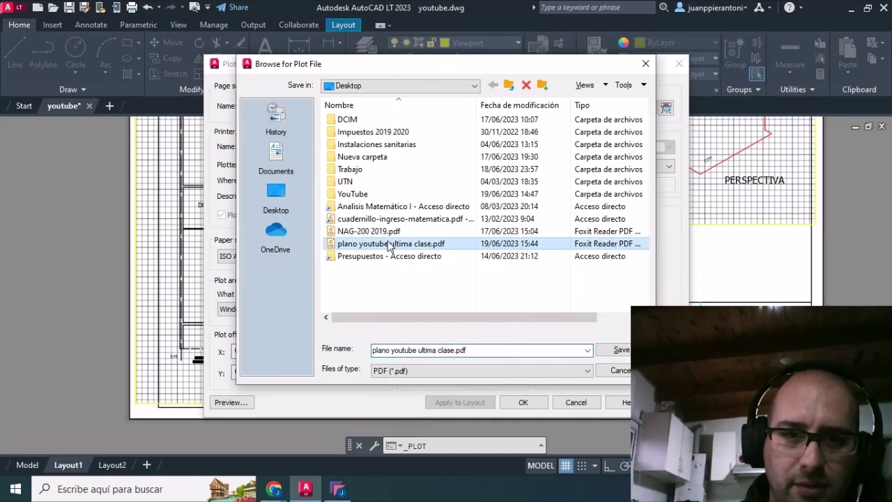
left_click(610, 351)
left_click(478, 259)
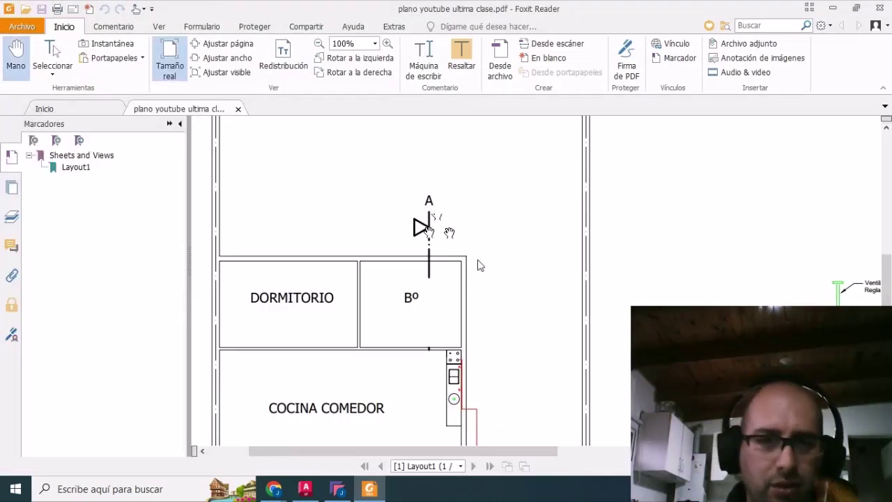
Pan the PDF to the CORTE A-A section and its ventilation labels
scroll(463, 334, "down", 5)
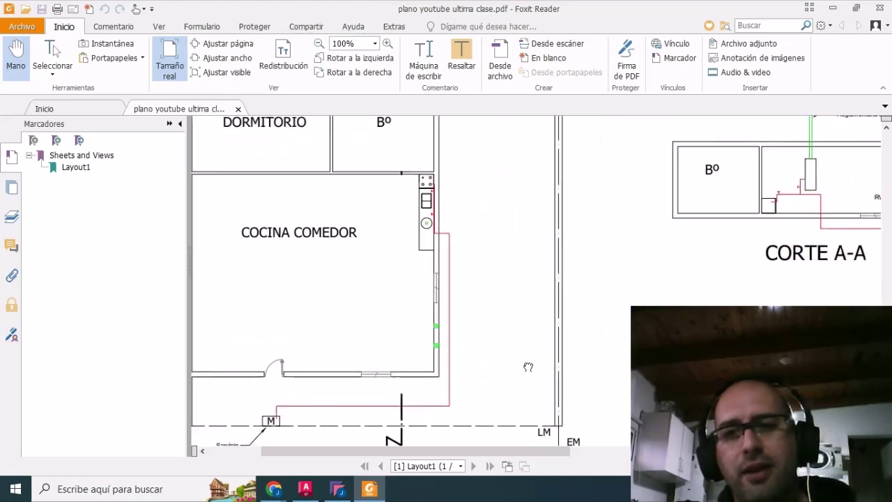
mouse_move(454, 259)
left_mouse_down()
mouse_move(455, 372)
mouse_move(341, 216)
mouse_move(391, 429)
left_mouse_up()
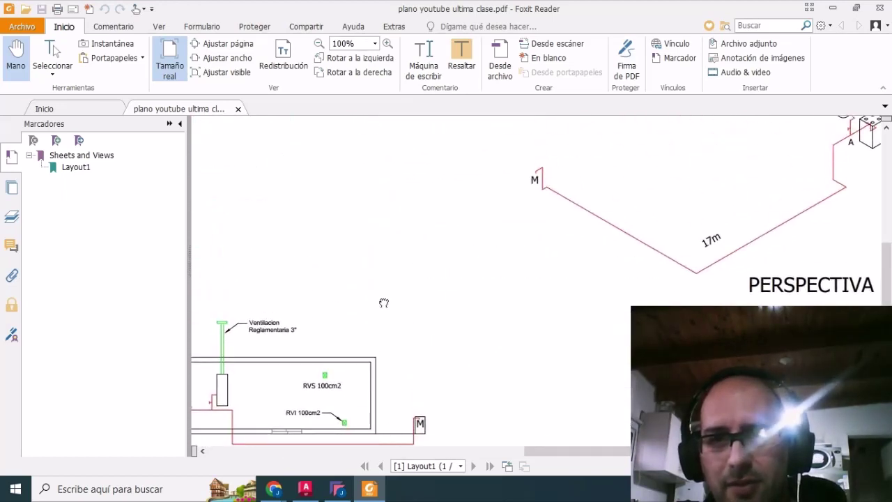
left_click_drag(383, 300, 402, 418)
left_click_drag(408, 304, 525, 300)
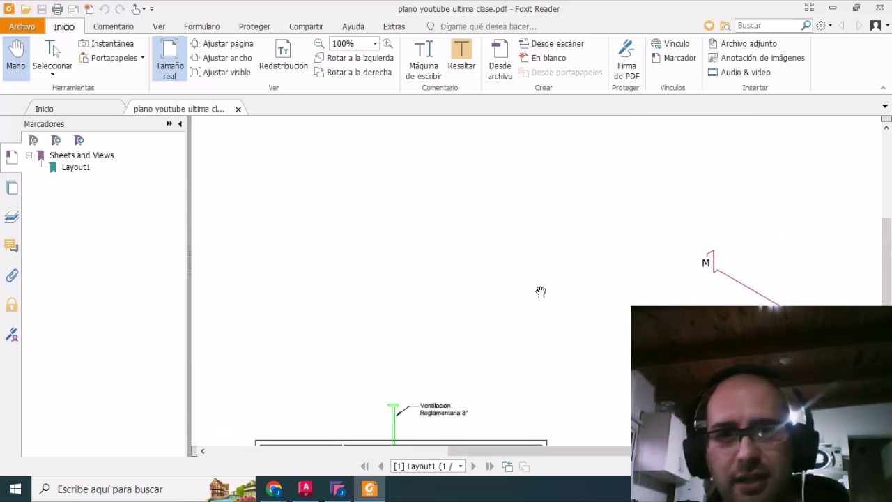
Pan back to the plan's rooms, the A section marker and DORMITORIO
left_click_drag(590, 277, 636, 124)
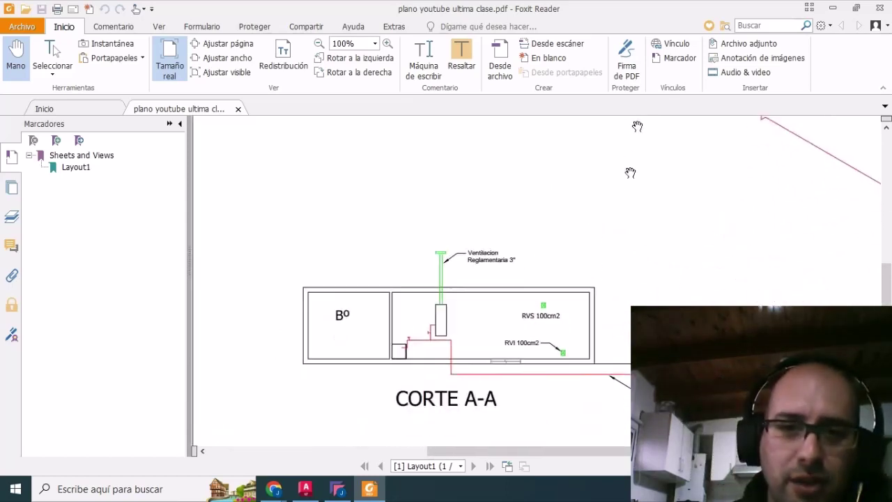
left_click_drag(391, 292, 639, 194)
left_click_drag(366, 263, 550, 389)
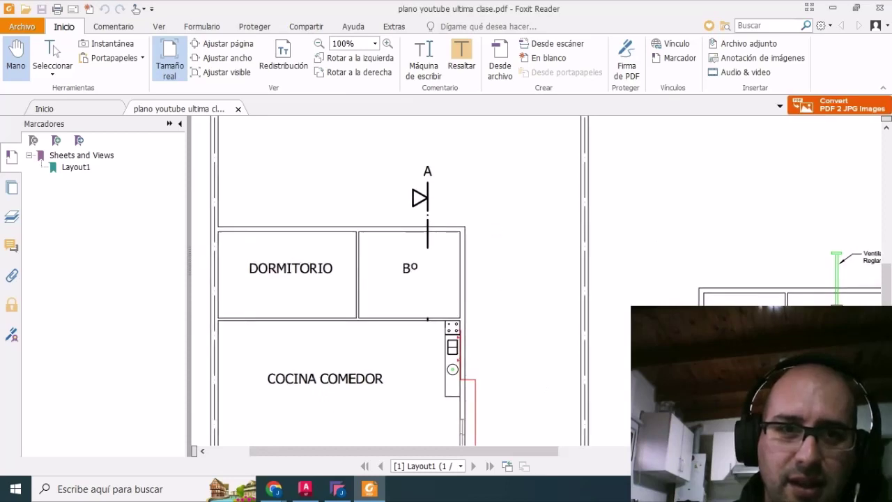
mouse_move(479, 158)
left_mouse_down()
mouse_move(518, 273)
mouse_move(534, 393)
left_mouse_up()
left_click_drag(470, 213, 482, 401)
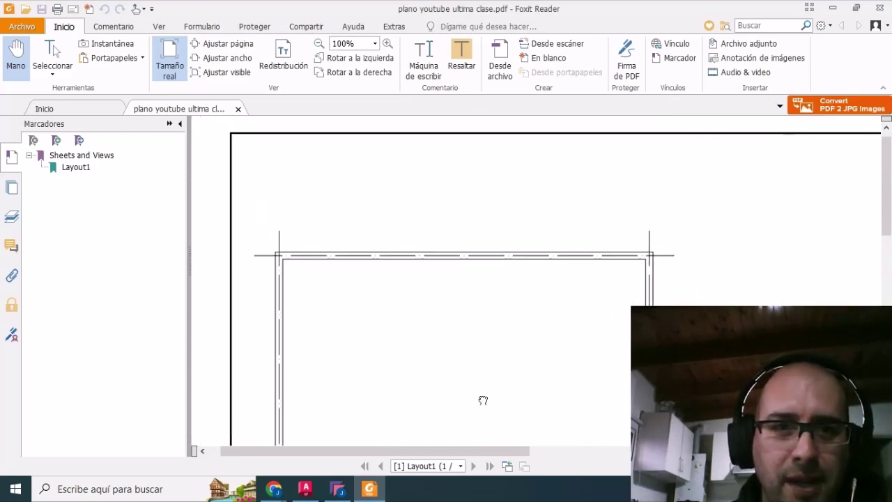
left_click_drag(476, 297, 497, 208)
Scroll across the sheet to review the perspective and title block
scroll(497, 209, "down", 2)
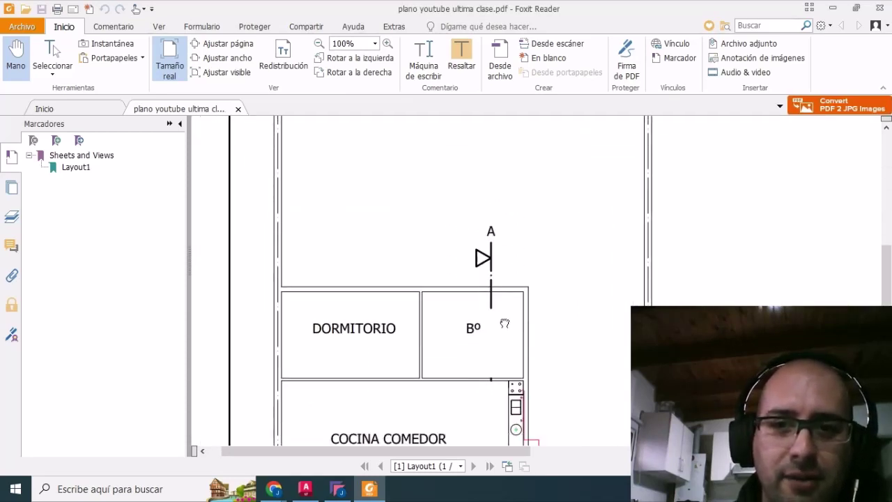
scroll(504, 321, "down", 3)
scroll(484, 361, "down", 5)
scroll(483, 247, "down", 2)
scroll(484, 247, "down", 1)
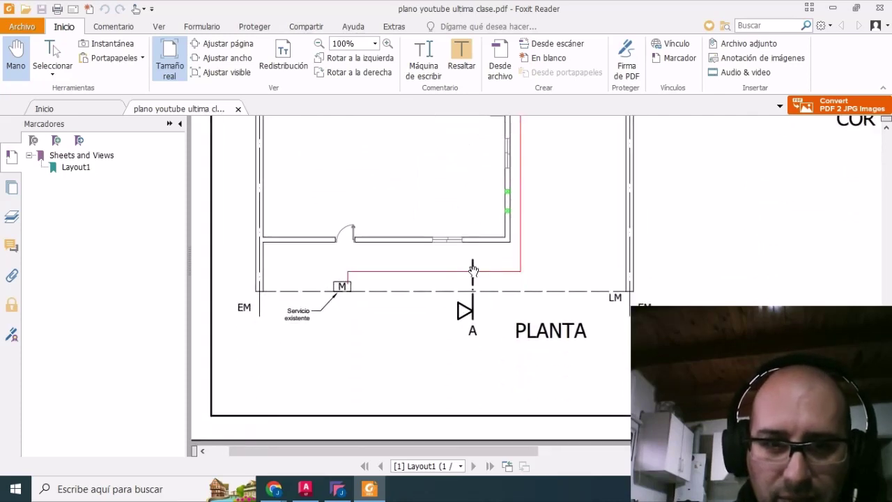
scroll(474, 272, "right", 1)
scroll(488, 286, "right", 1)
scroll(521, 302, "right", 1)
scroll(711, 285, "right", 1)
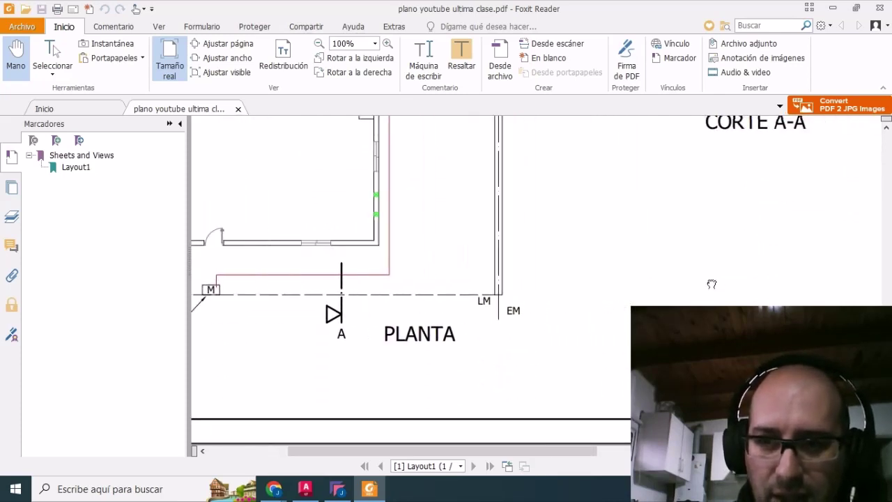
scroll(837, 133, "right", 2)
scroll(443, 365, "right", 3)
scroll(562, 293, "right", 1)
scroll(563, 293, "right", 3)
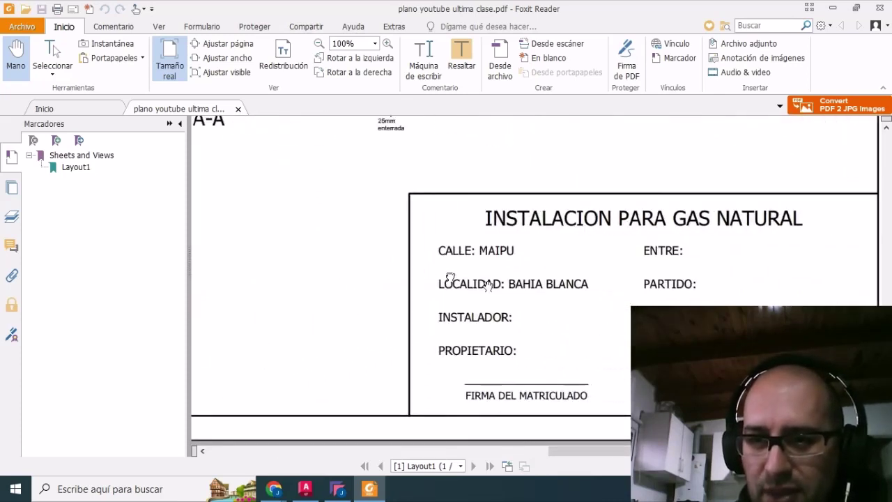
scroll(548, 295, "right", 1)
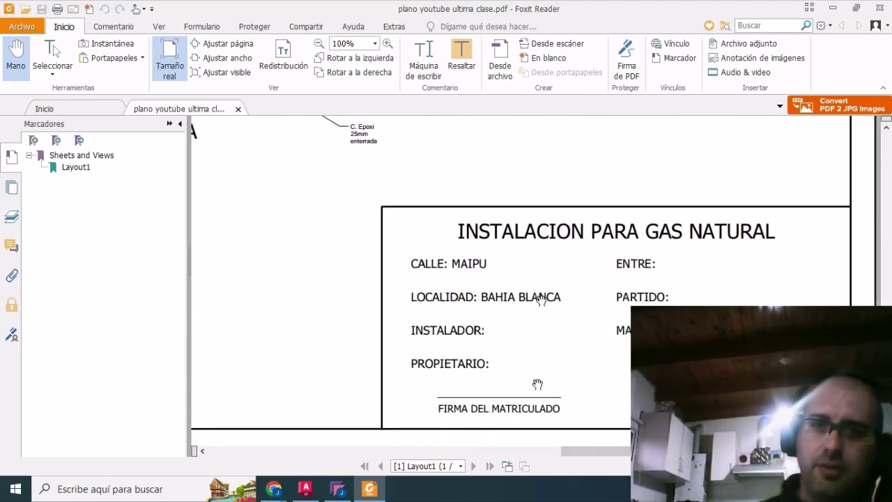
scroll(545, 314, "up", 3)
scroll(529, 307, "up", 3)
scroll(512, 295, "up", 1)
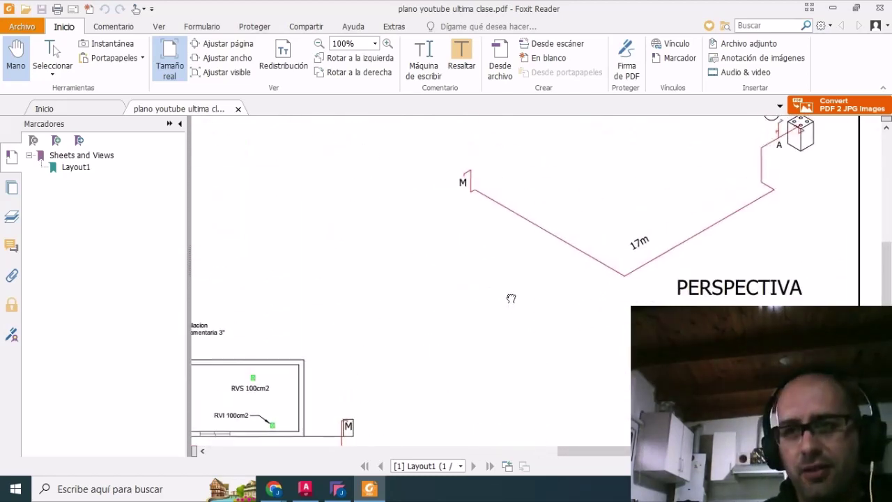
scroll(439, 359, "up", 4)
scroll(379, 438, "up", 3)
scroll(378, 397, "left", 3)
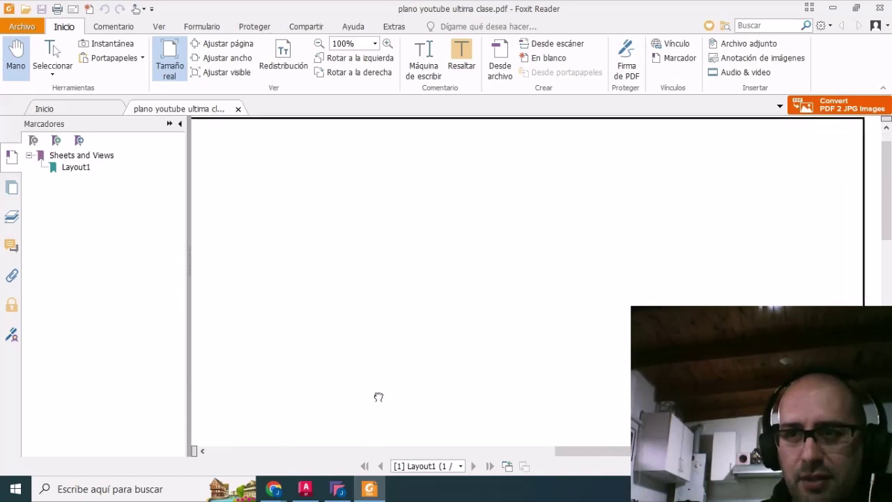
scroll(526, 315, "down", 3)
scroll(499, 299, "down", 3)
scroll(511, 265, "down", 2)
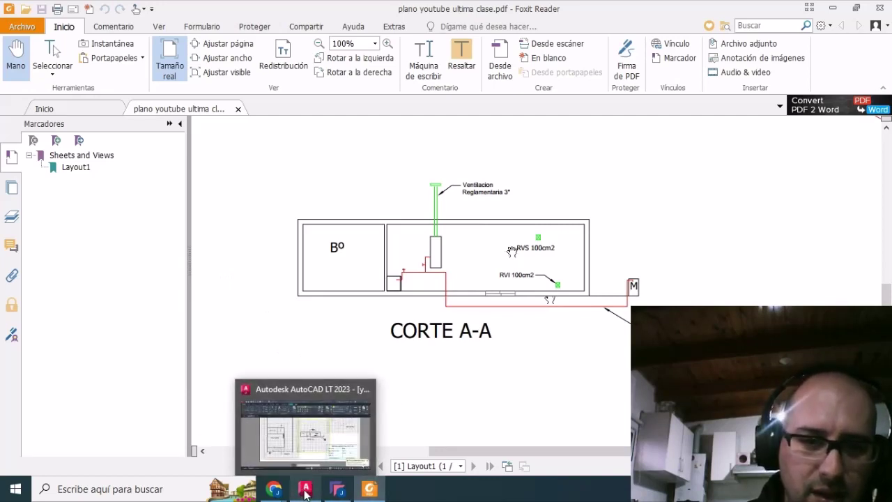
mouse_move(304, 488)
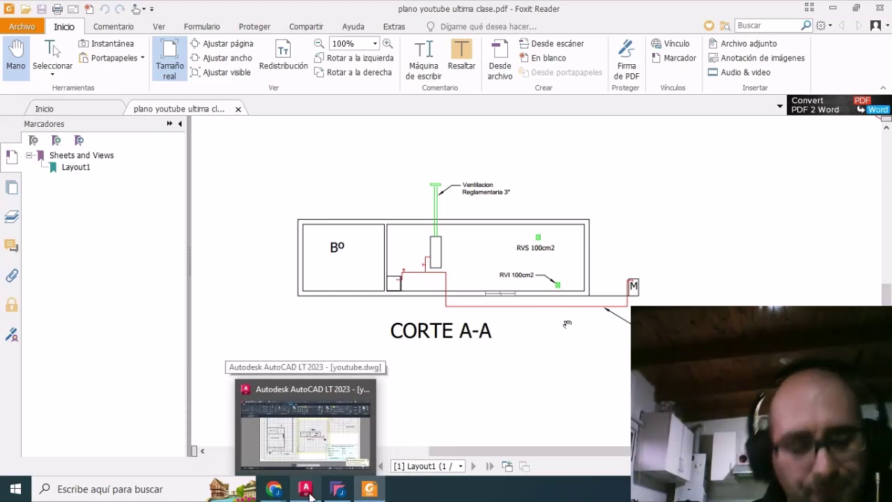
Switch back from Foxit Reader to youtube.dwg's Layout1 in AutoCAD LT
left_click(307, 490)
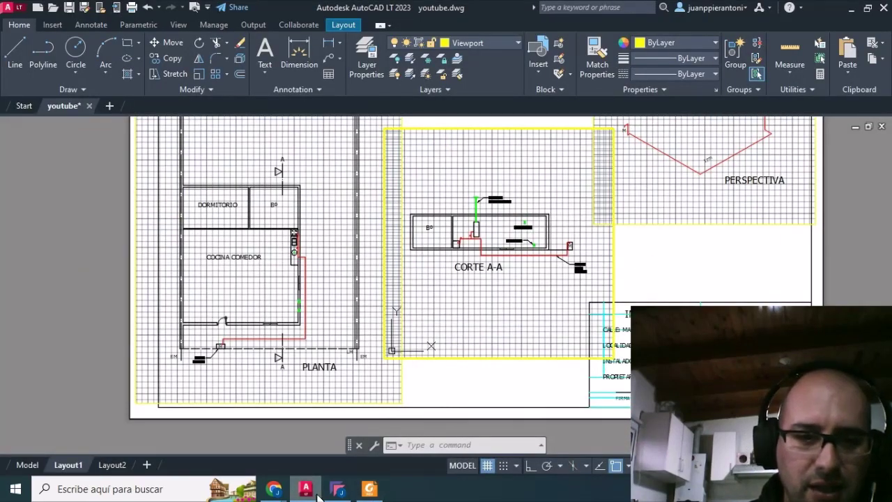
left_click(338, 489)
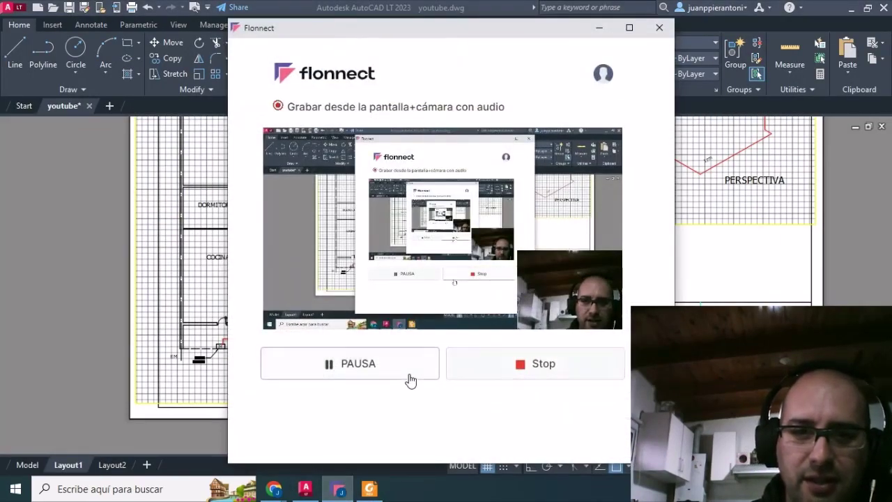